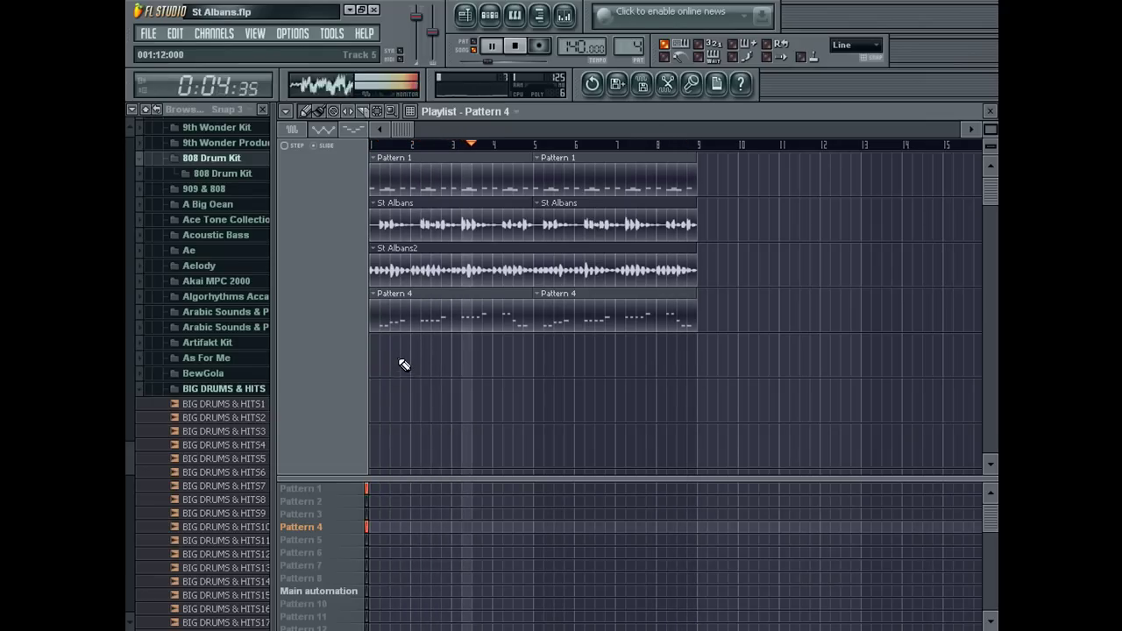
Open Pattern 4's Octave Strings notes in the piano roll, play them back, and undo the trial note edit
{"action": "double_click", "coordinate": [448, 305]}
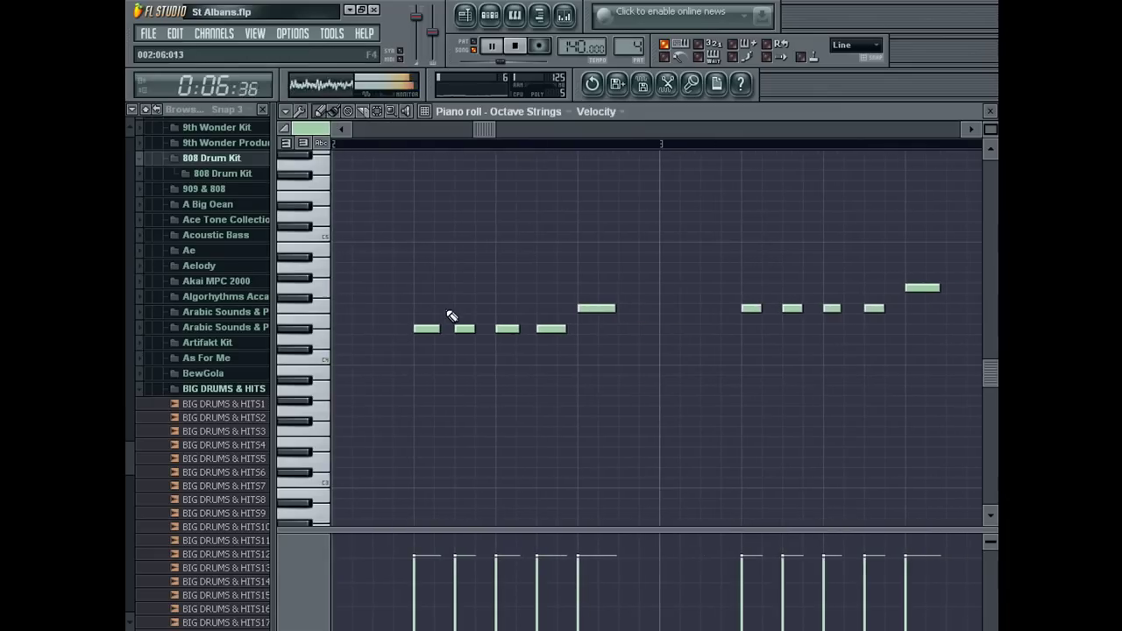
{"action": "key", "text": "space"}
{"action": "left_click_drag", "start_coordinate": [626, 288], "coordinate": [628, 308]}
{"action": "left_click_drag", "start_coordinate": [667, 287], "coordinate": [798, 380]}
{"action": "right_click", "coordinate": [808, 364]}
{"action": "key", "text": "ctrl+z"}
{"action": "key", "text": "space"}
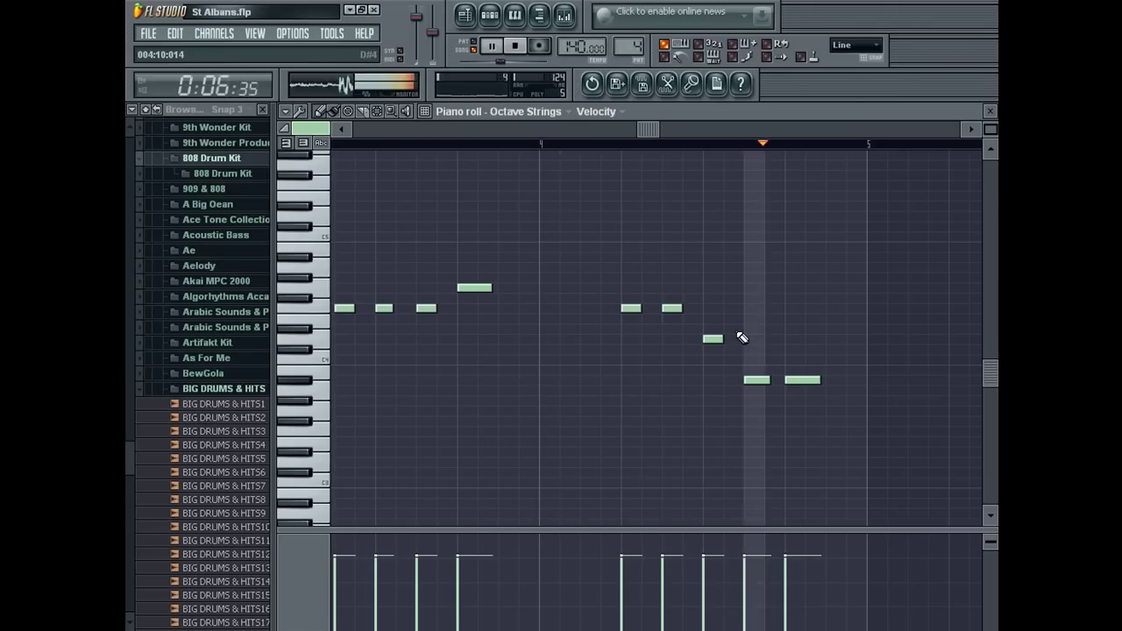
Add a short C#4 note at the start of bar 7 to lengthen Pattern 4, and leave the piano roll
{"action": "left_click_drag", "start_coordinate": [992, 129], "coordinate": [929, 131]}
{"action": "left_click", "coordinate": [530, 357]}
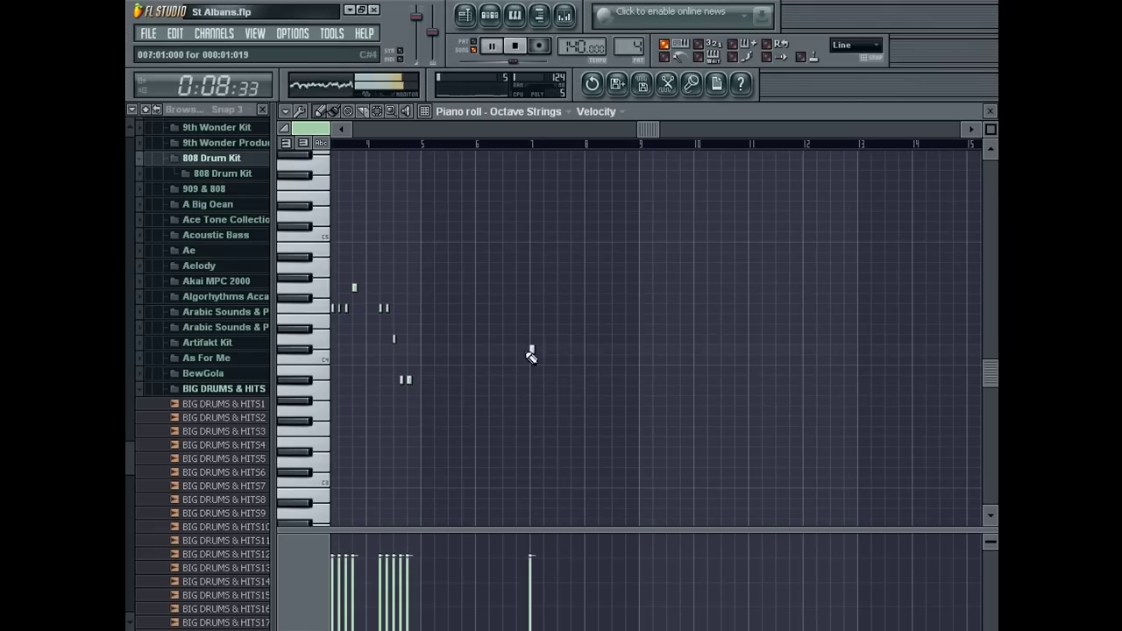
{"action": "key", "text": "Escape"}
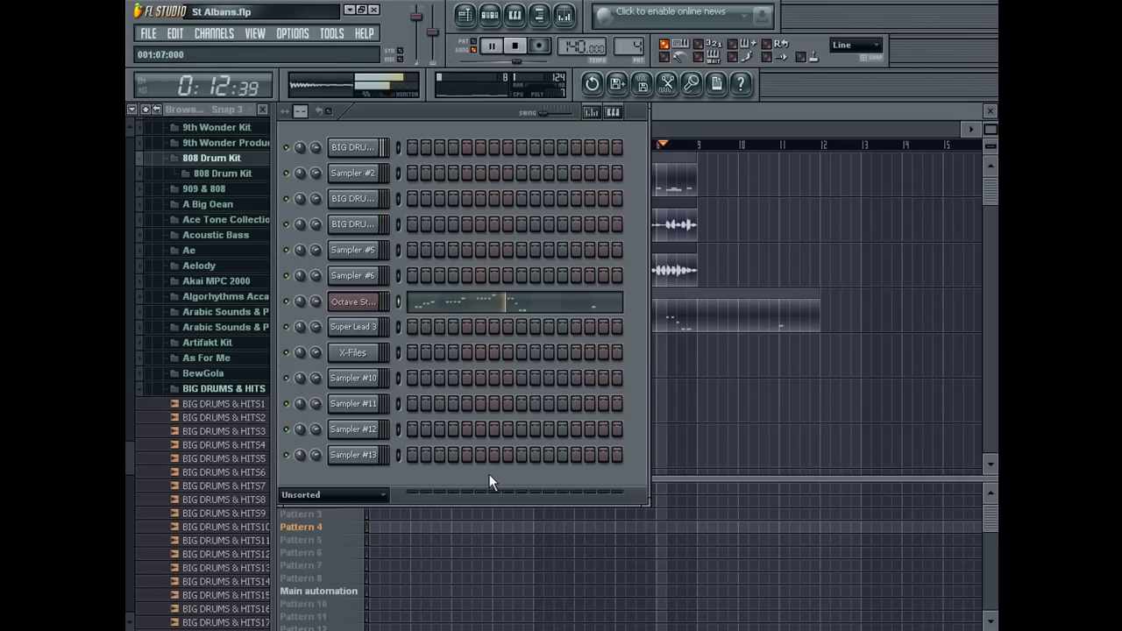
Reopen the Pattern 4 notes, duplicate the whole melody, and move the copy so it begins at bar 5
{"action": "key", "text": "F6"}
{"action": "double_click", "coordinate": [508, 313]}
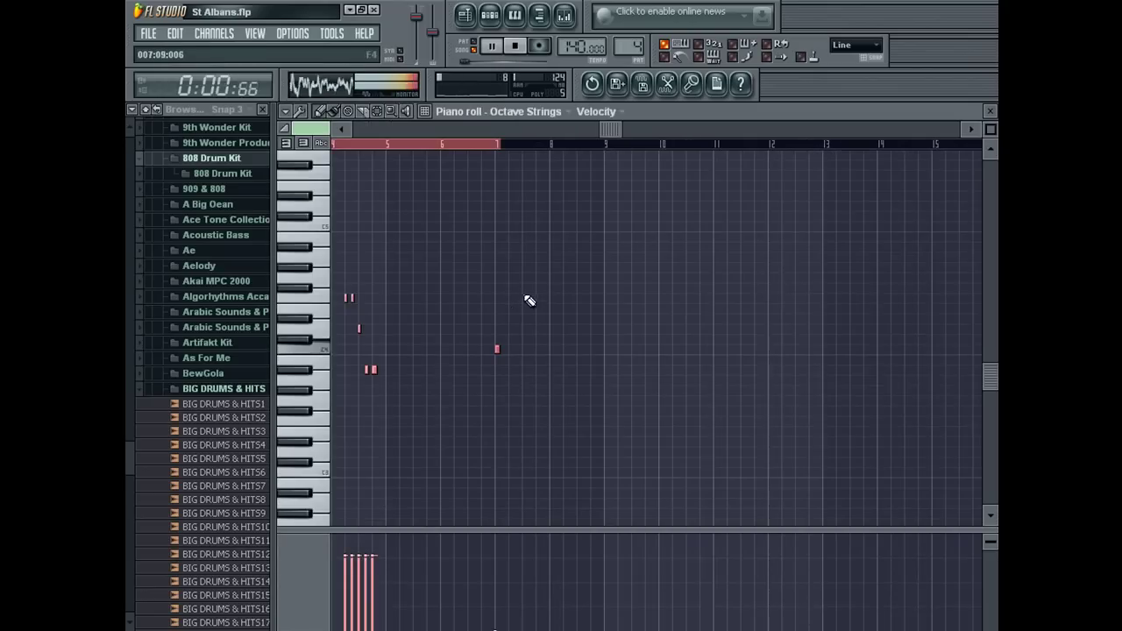
{"action": "right_click", "coordinate": [497, 349]}
{"action": "key", "text": "ctrl+v"}
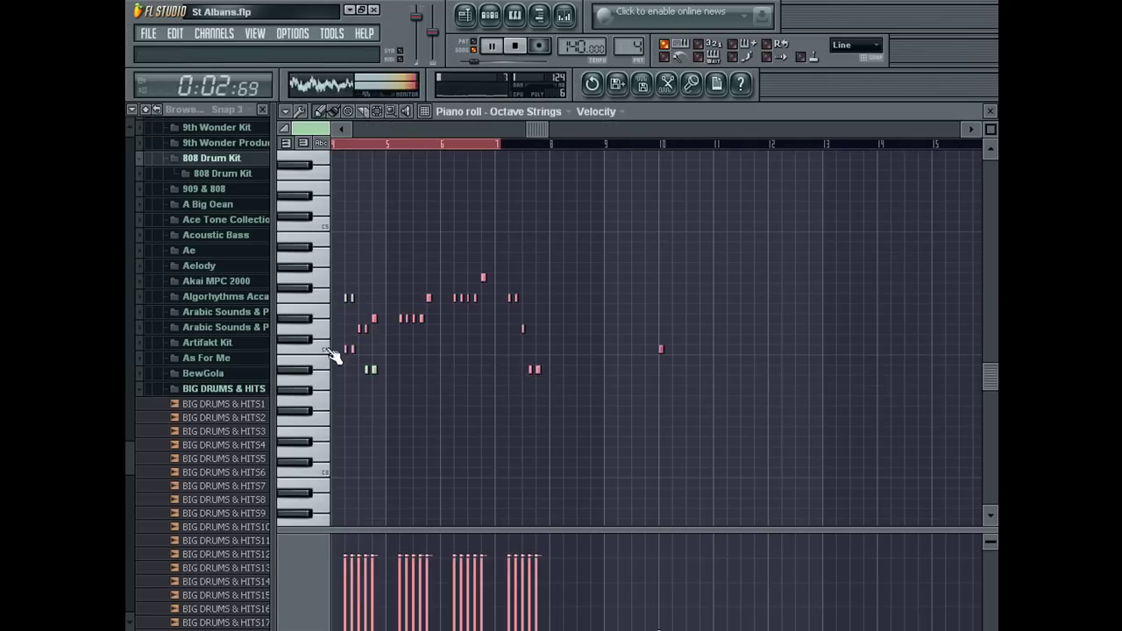
{"action": "left_click_drag", "start_coordinate": [348, 352], "coordinate": [386, 348]}
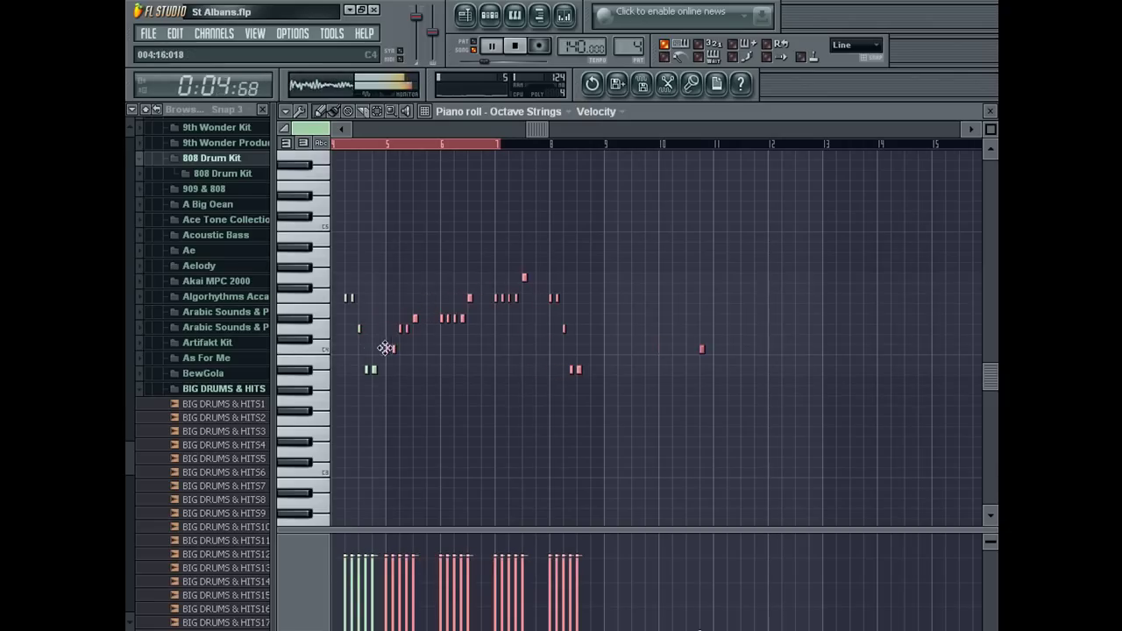
Replace the five copied ending notes in bar 8 with a duplicate of the bar 7 phrase
{"action": "left_click_drag", "start_coordinate": [500, 144], "coordinate": [535, 146]}
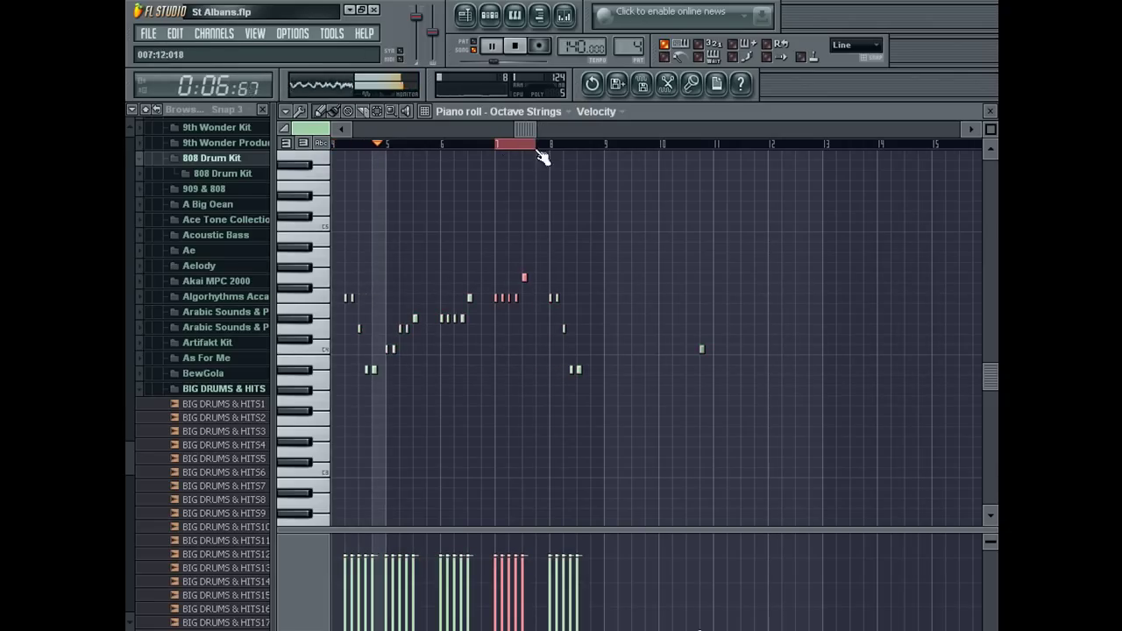
{"action": "right_click", "coordinate": [550, 298]}
{"action": "right_click", "coordinate": [556, 298]}
{"action": "right_click", "coordinate": [564, 328]}
{"action": "right_click", "coordinate": [571, 369]}
{"action": "right_click", "coordinate": [579, 369]}
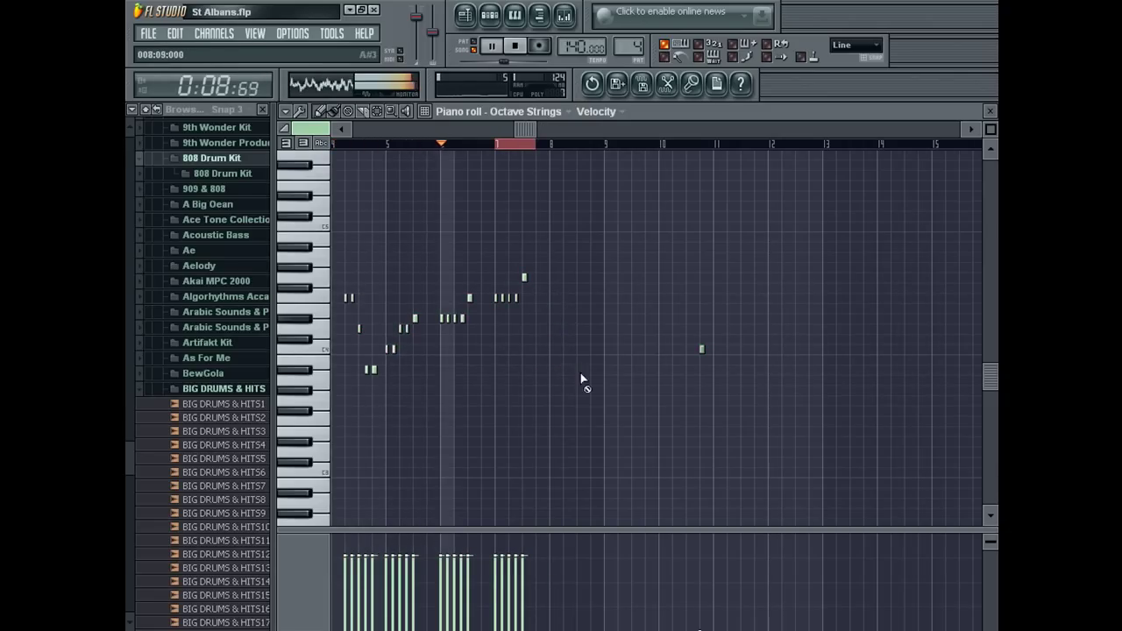
{"action": "key", "text": "ctrl+v"}
{"action": "left_click_drag", "start_coordinate": [358, 272], "coordinate": [573, 276]}
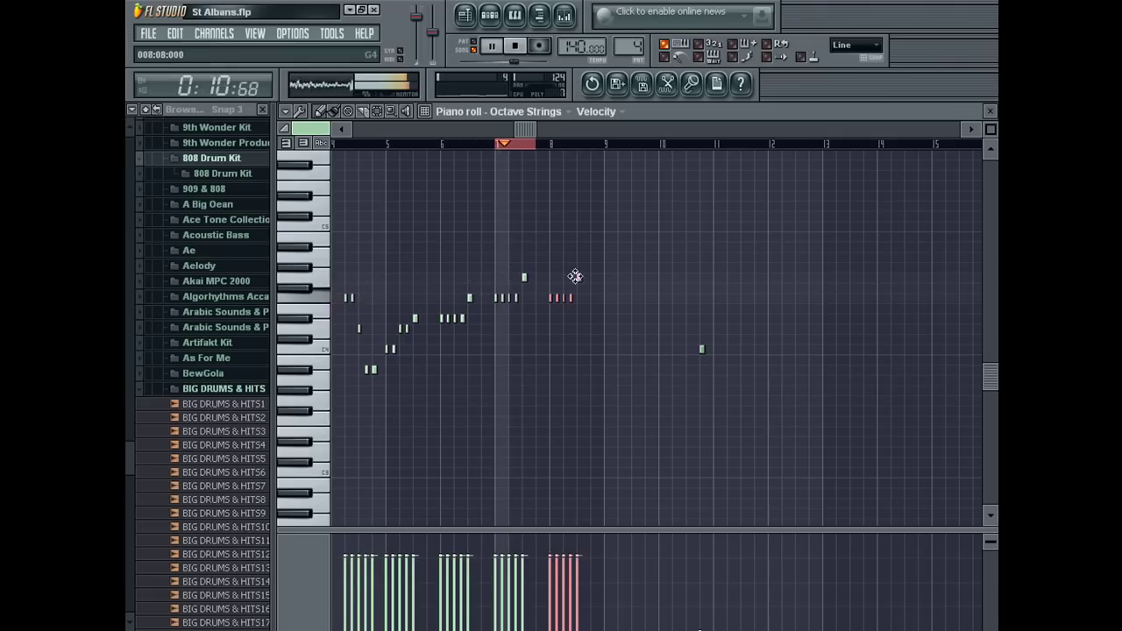
{"action": "left_click", "coordinate": [580, 277]}
Select the copied melody in bars 5 to 8 and shift it one beat later
{"action": "left_click_drag", "start_coordinate": [388, 146], "coordinate": [612, 173]}
{"action": "key", "text": "space"}
{"action": "left_click_drag", "start_coordinate": [388, 351], "coordinate": [394, 349]}
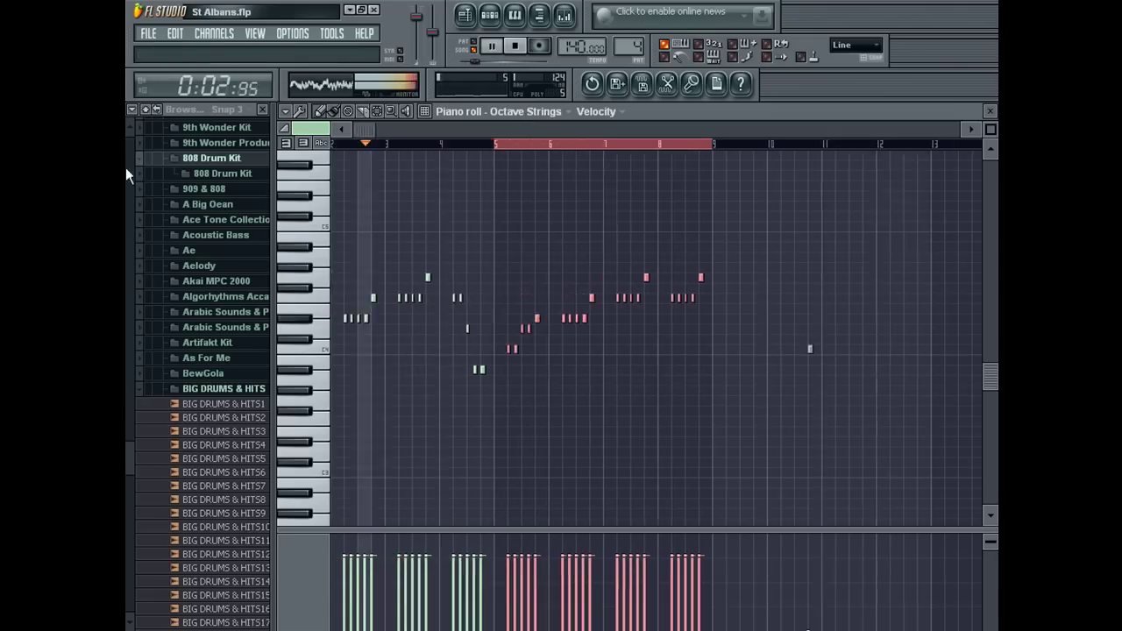
Deselect the melody, move the lone C#4 note to the start of bar 11, and leave the piano roll
{"action": "left_click", "coordinate": [822, 298], "text": "ctrl"}
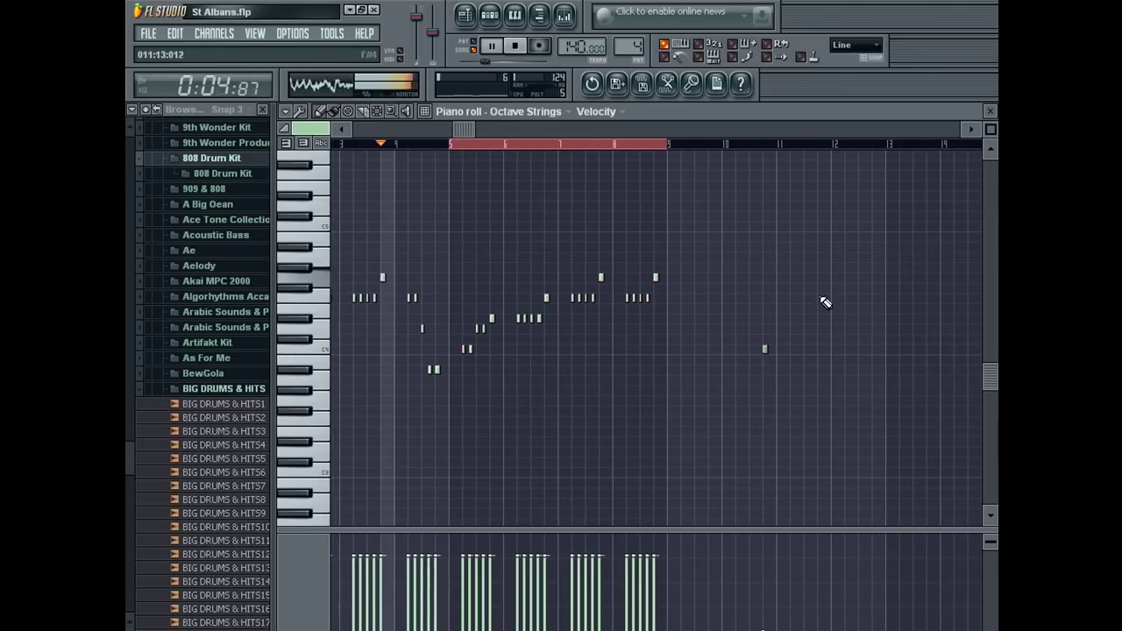
{"action": "left_click_drag", "start_coordinate": [763, 349], "coordinate": [777, 351]}
{"action": "key", "text": "Escape"}
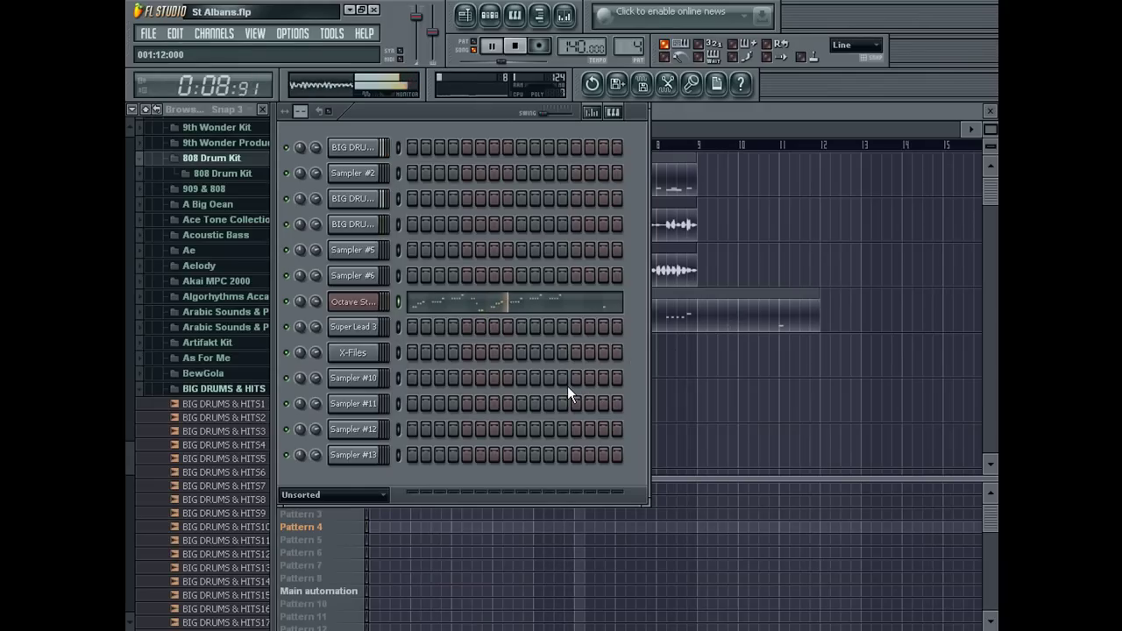
Copy the Octave Strings channel onto Sampler #10 and paste the melody into the new channel
{"action": "right_click", "coordinate": [380, 294]}
{"action": "left_click", "coordinate": [389, 325]}
{"action": "right_click", "coordinate": [379, 369]}
{"action": "left_click", "coordinate": [396, 395]}
{"action": "key", "text": "ctrl+v"}
{"action": "key", "text": "Return"}
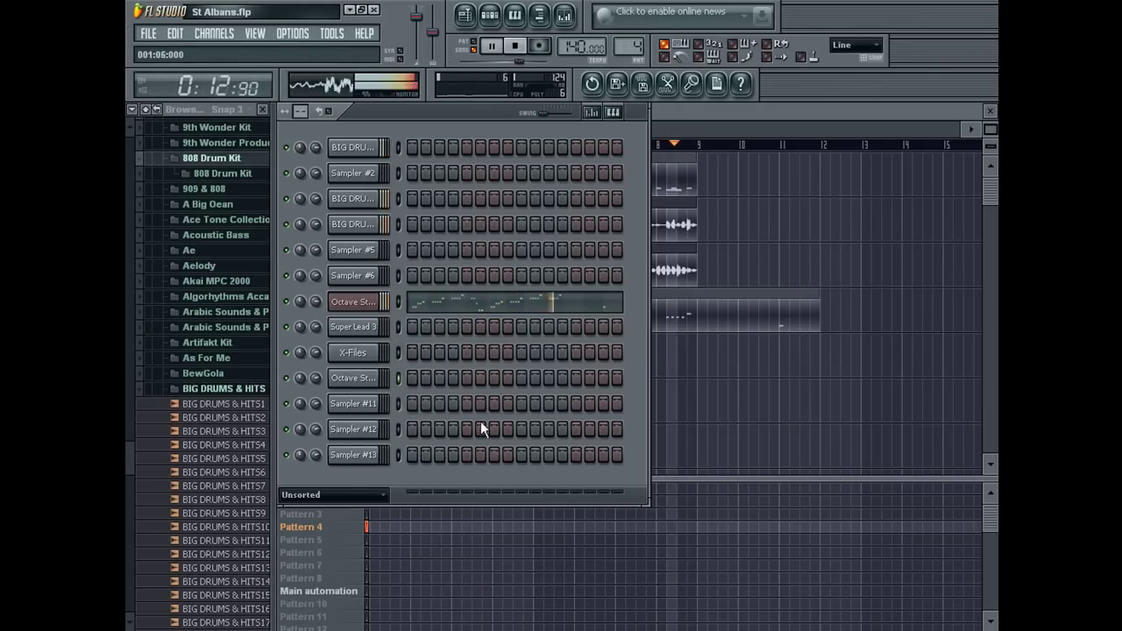
{"action": "key", "text": "space"}
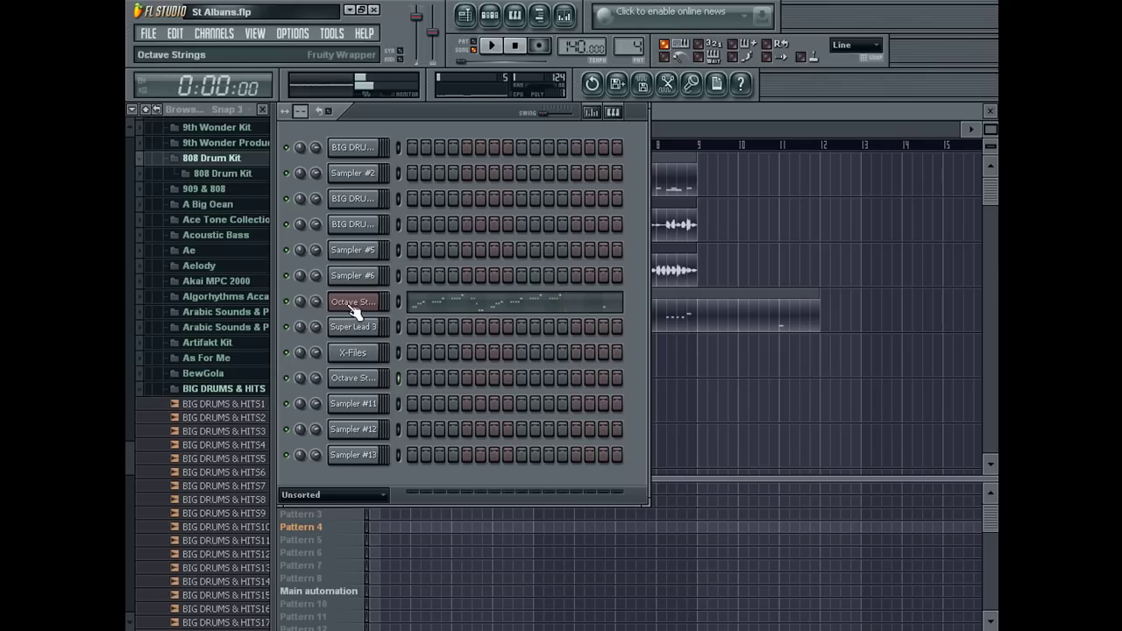
{"action": "key", "text": "ctrl+v"}
Solo the original Octave Strings channel and switch playback to pattern mode
{"action": "right_click", "coordinate": [286, 301]}
{"action": "left_click", "coordinate": [294, 308]}
{"action": "left_click", "coordinate": [564, 16]}
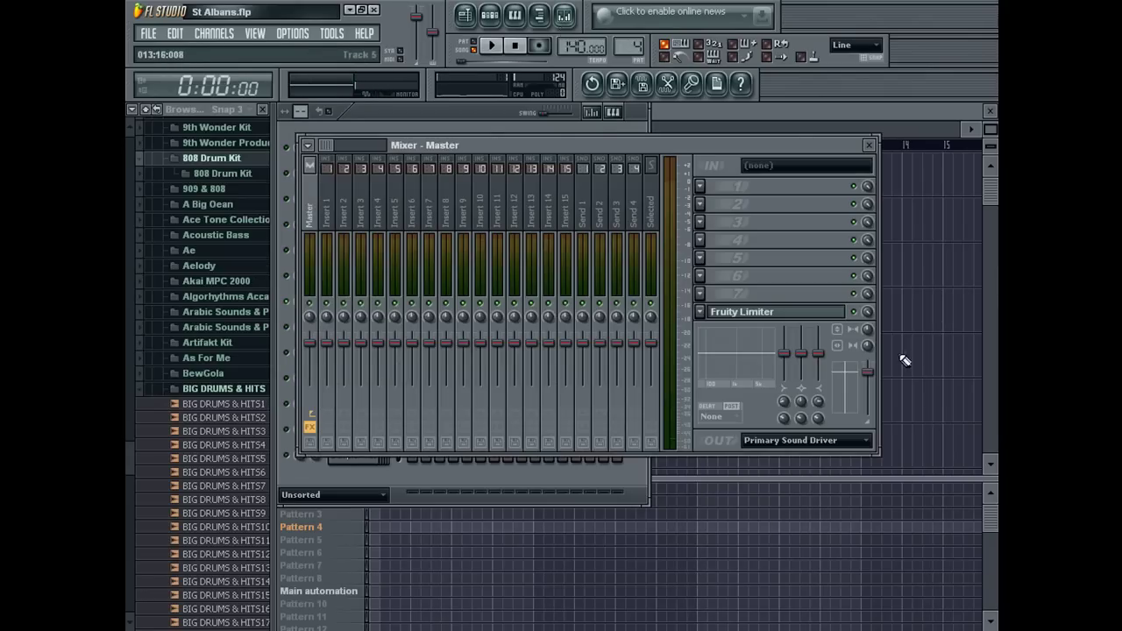
{"action": "left_click", "coordinate": [473, 48]}
{"action": "left_click", "coordinate": [448, 105]}
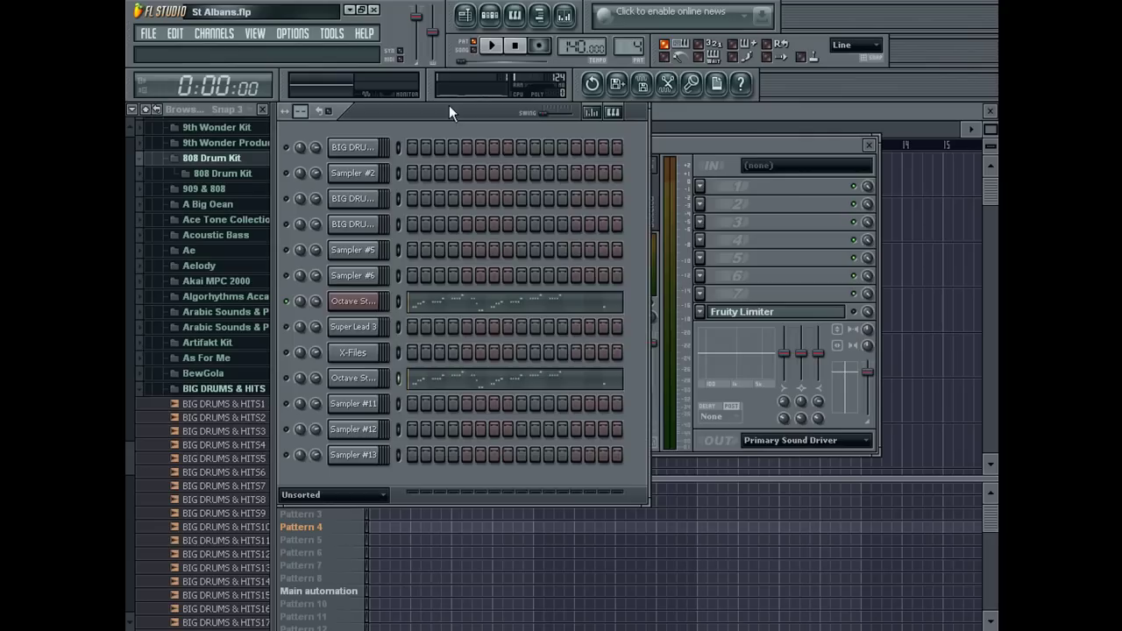
Export the pattern as a WAV file named St Albans3
{"action": "key", "text": "ctrl+r"}
{"action": "type", "text": "3"}
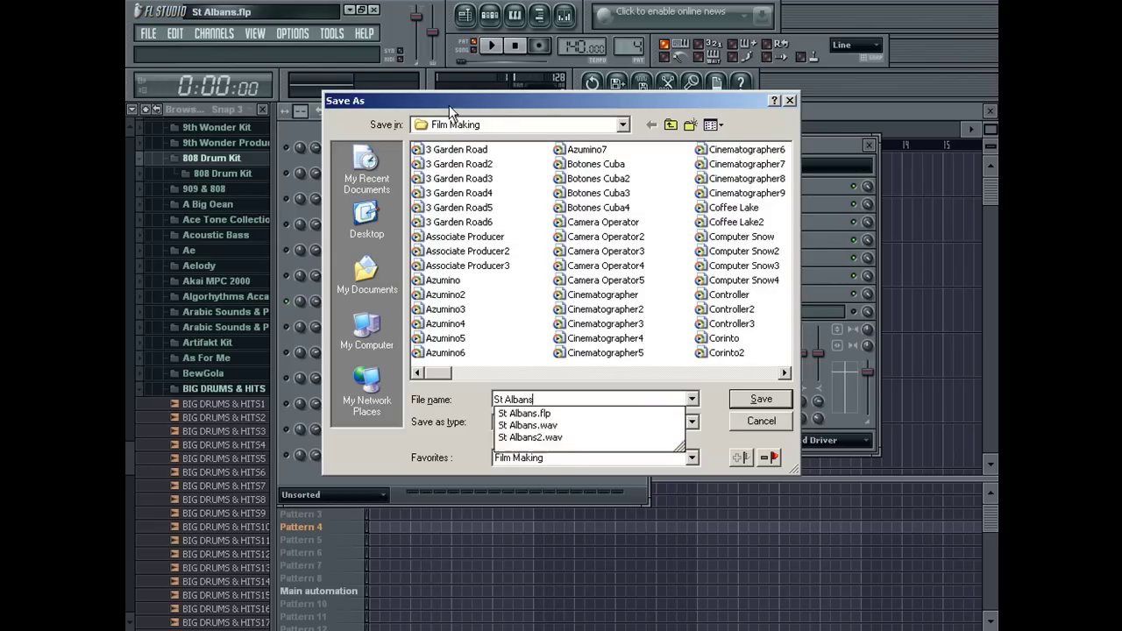
{"action": "key", "text": "Return"}
{"action": "left_click", "coordinate": [581, 477]}
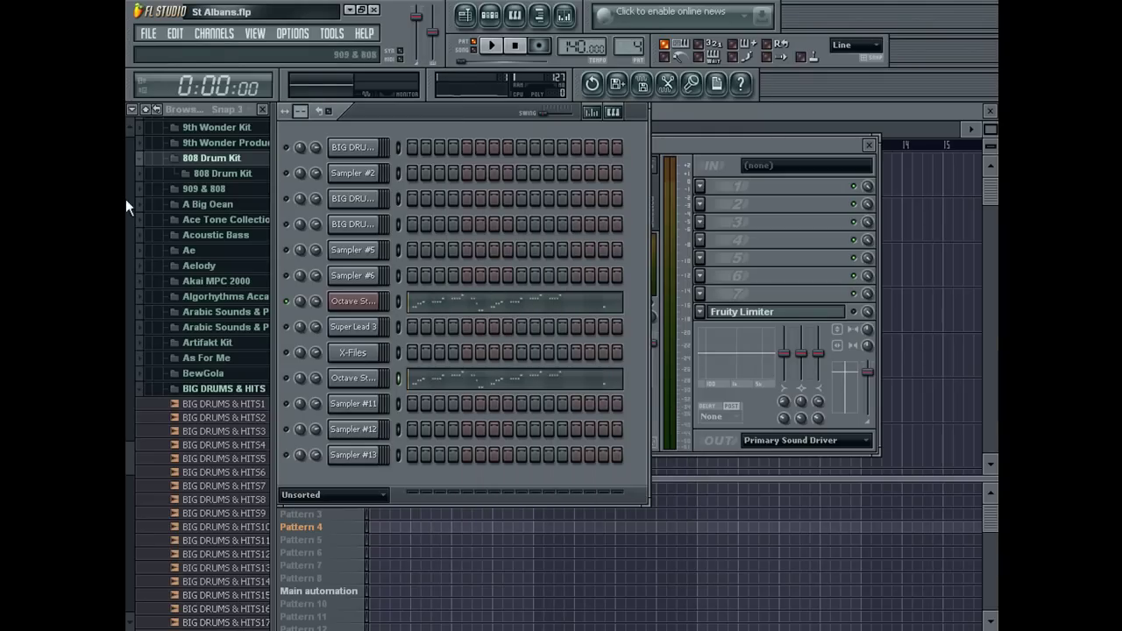
Replace the Pattern 4 clip in the playlist with the St Albans3 audio file, placed on Track 5 from bar 1
{"action": "left_click", "coordinate": [716, 127]}
{"action": "left_click_drag", "start_coordinate": [129, 193], "coordinate": [125, 462]}
{"action": "scroll", "coordinate": [125, 461], "scroll_direction": "down", "scroll_amount": 20}
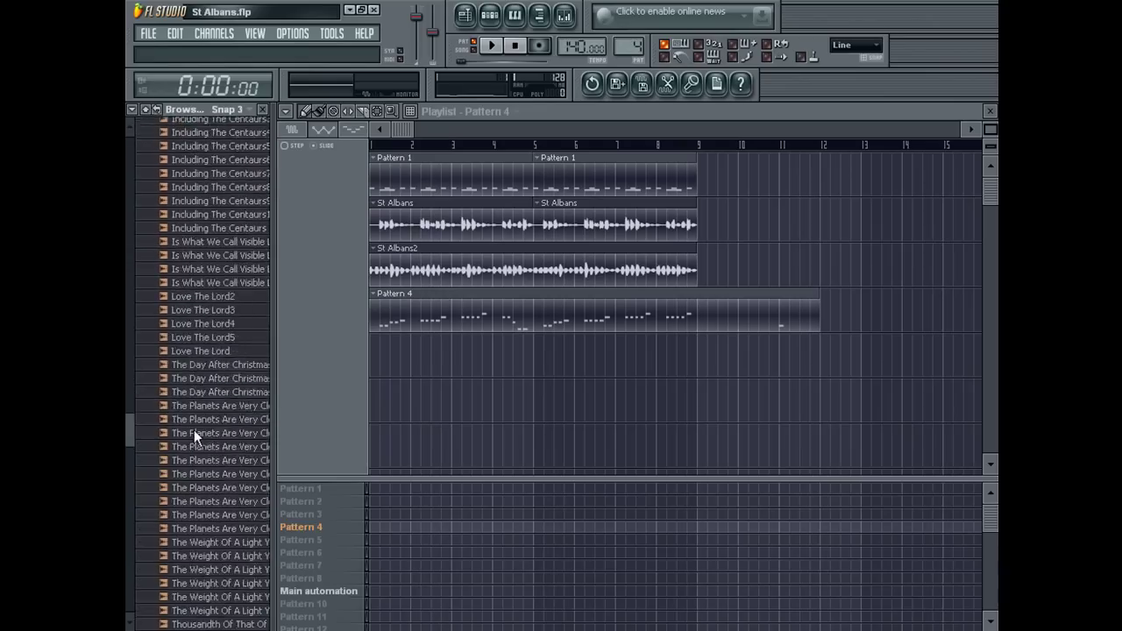
{"action": "mouse_move", "coordinate": [250, 357]}
{"action": "left_mouse_down"}
{"action": "mouse_move", "coordinate": [235, 431]}
{"action": "mouse_move", "coordinate": [265, 359]}
{"action": "left_mouse_up"}
{"action": "left_click_drag", "start_coordinate": [204, 436], "coordinate": [560, 360]}
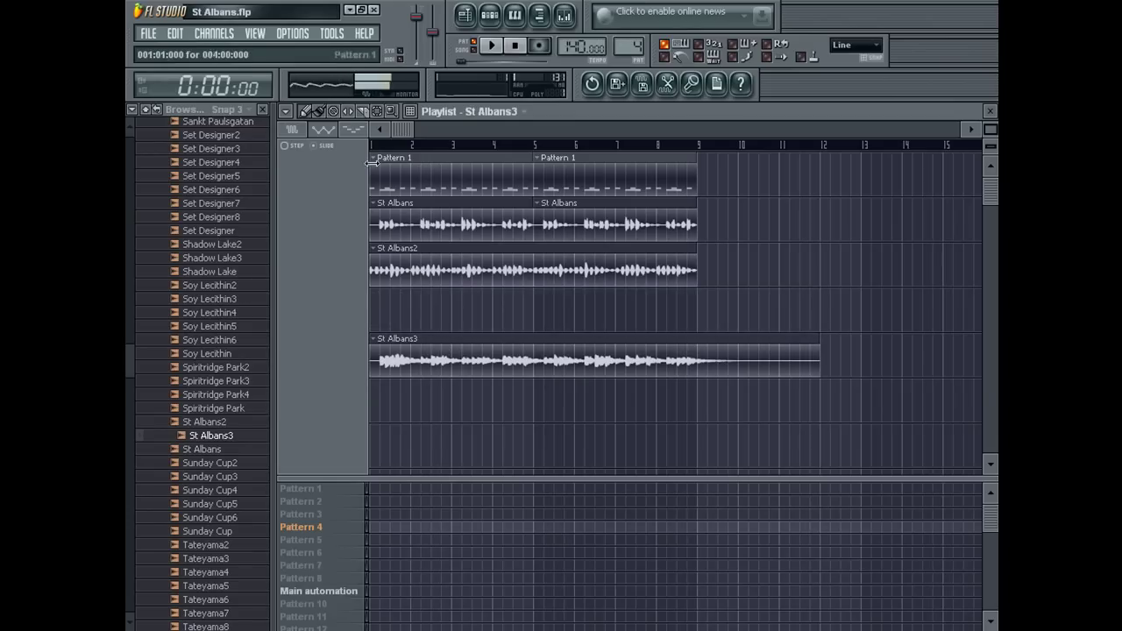
Slice the St Albans3 clip at bar 9, move the main part up to Track 4, and delete the tail
{"action": "left_click", "coordinate": [369, 111]}
{"action": "left_click_drag", "start_coordinate": [699, 321], "coordinate": [699, 394]}
{"action": "left_click", "coordinate": [308, 113]}
{"action": "left_click_drag", "start_coordinate": [413, 345], "coordinate": [471, 301]}
{"action": "right_click", "coordinate": [702, 346]}
{"action": "key", "text": "F5"}
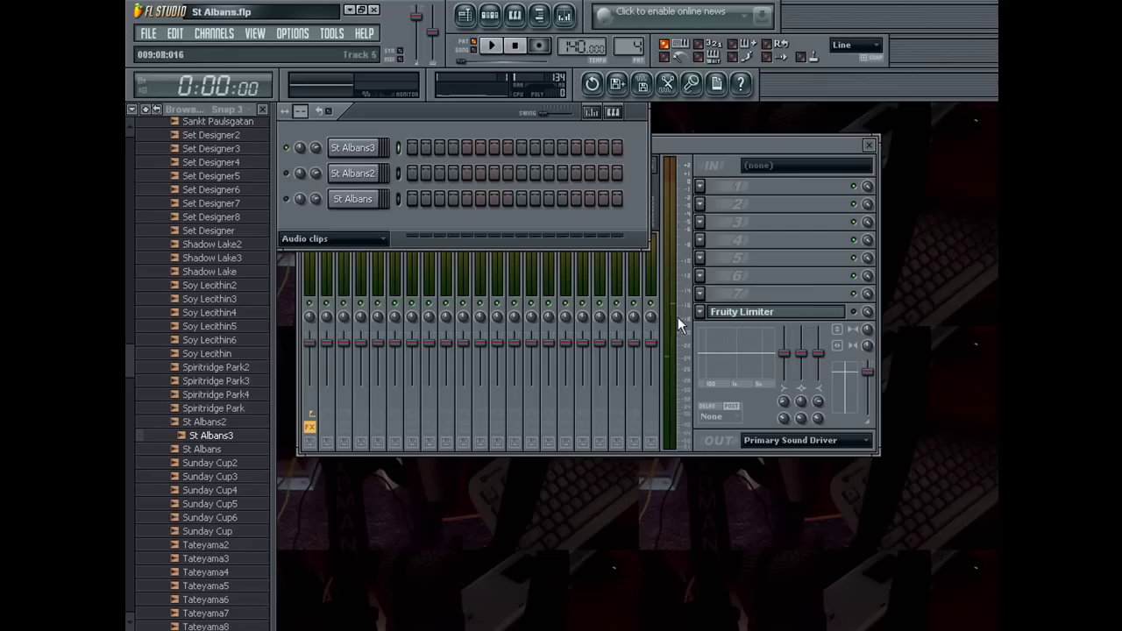
Display all channels, switch to pattern 5, and start playback
{"action": "left_click", "coordinate": [316, 240]}
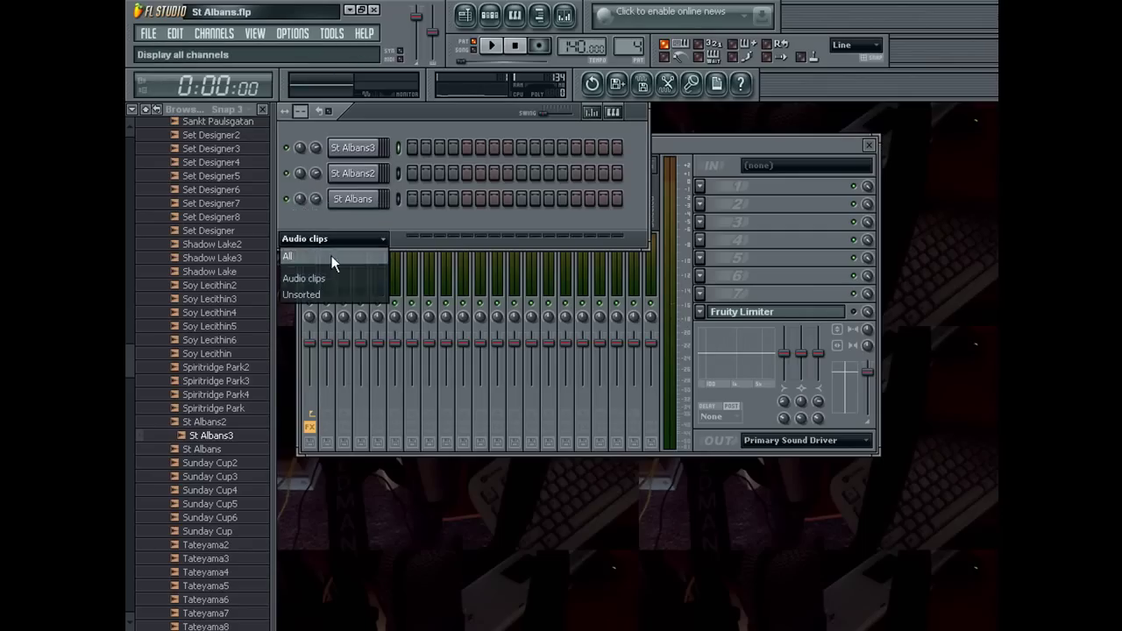
{"action": "left_click", "coordinate": [331, 255]}
{"action": "key", "text": "Right"}
{"action": "key", "text": "space"}
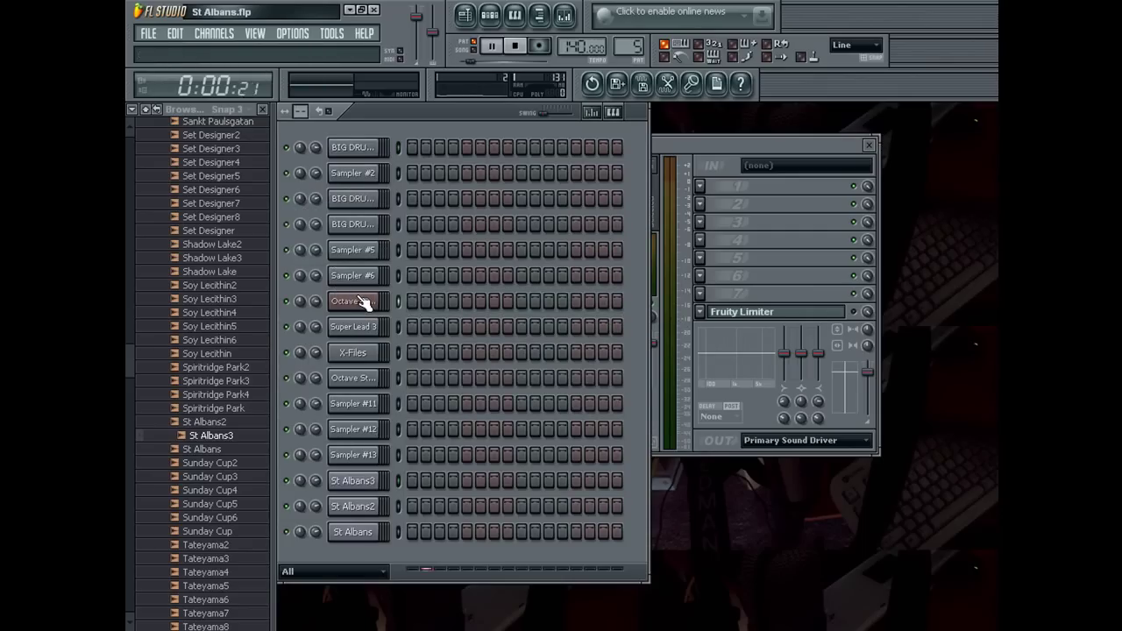
Open the Octave Strings synth during song playback and change its preset to HPF Strings
{"action": "key", "text": "F9"}
{"action": "key", "text": "space"}
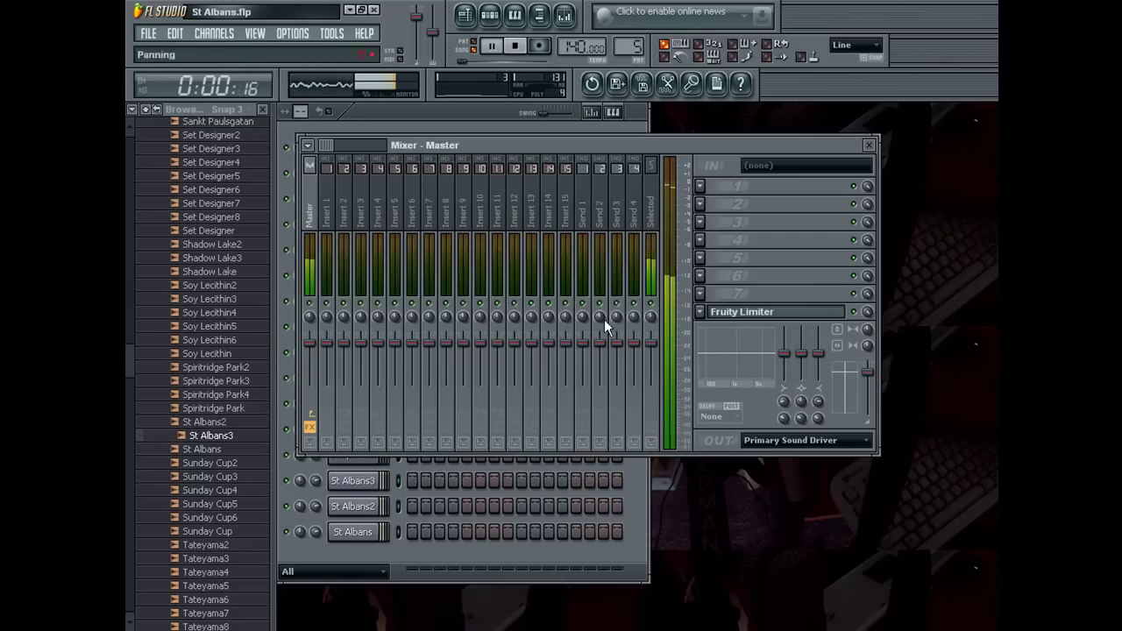
{"action": "key", "text": "F9"}
{"action": "left_click", "coordinate": [353, 301]}
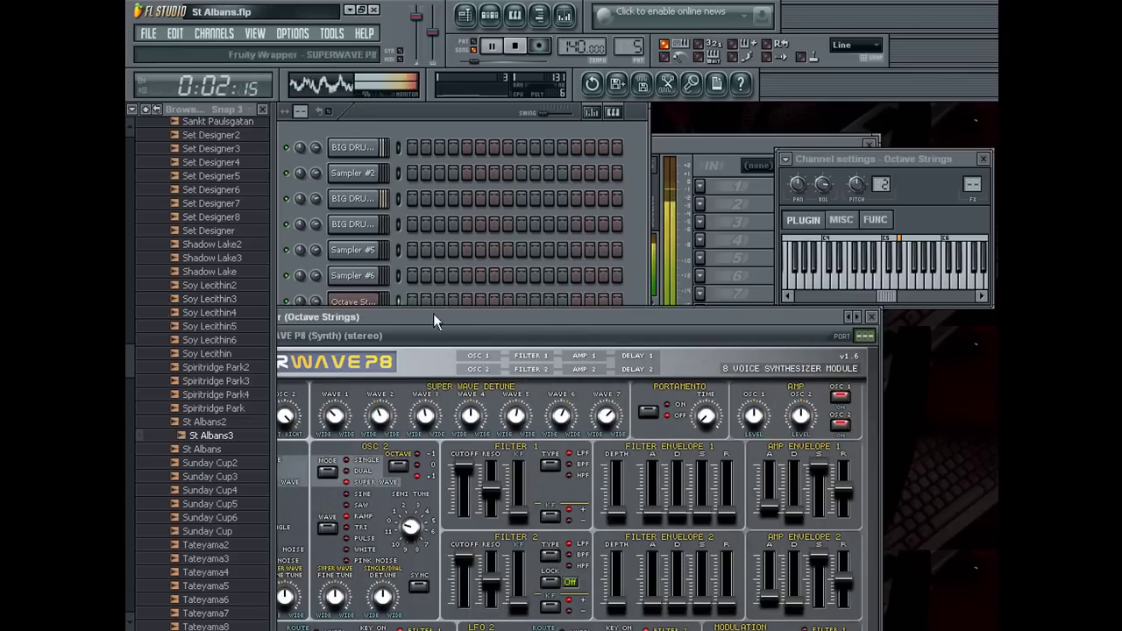
{"action": "left_click", "coordinate": [857, 317]}
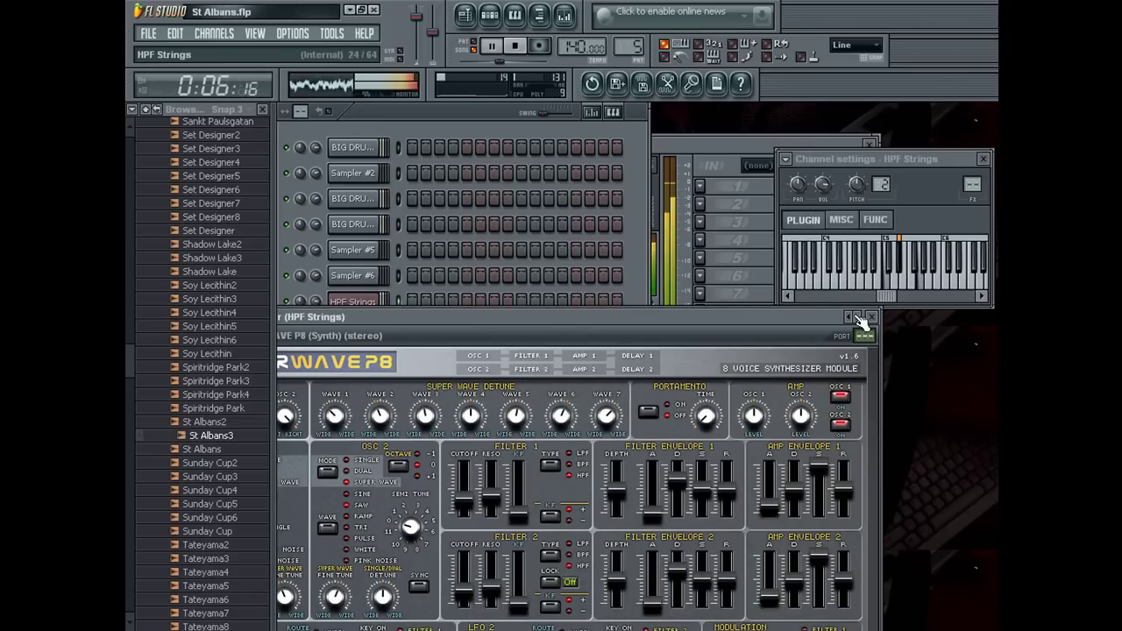
Set a lower root note for the strings channel and change its preset to J M Jarre Strings
{"action": "left_click", "coordinate": [872, 289]}
{"action": "right_click", "coordinate": [864, 263]}
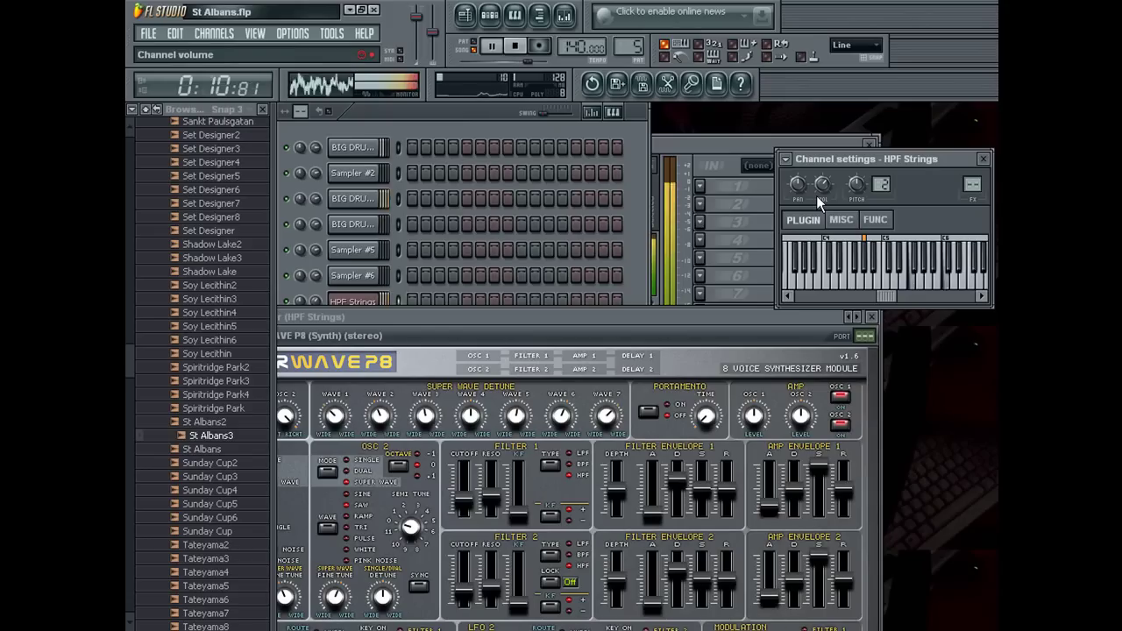
{"action": "left_click", "coordinate": [856, 317]}
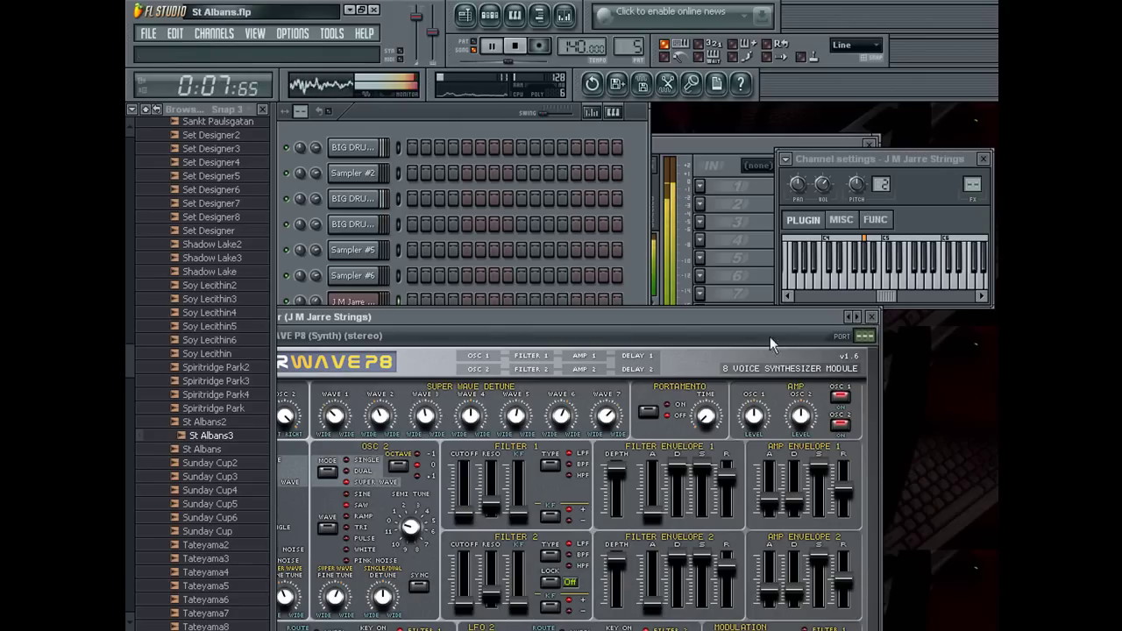
Open the J M Jarre Strings notes in the piano roll and align the second chord to the start of bar 3
{"action": "left_click", "coordinate": [484, 126]}
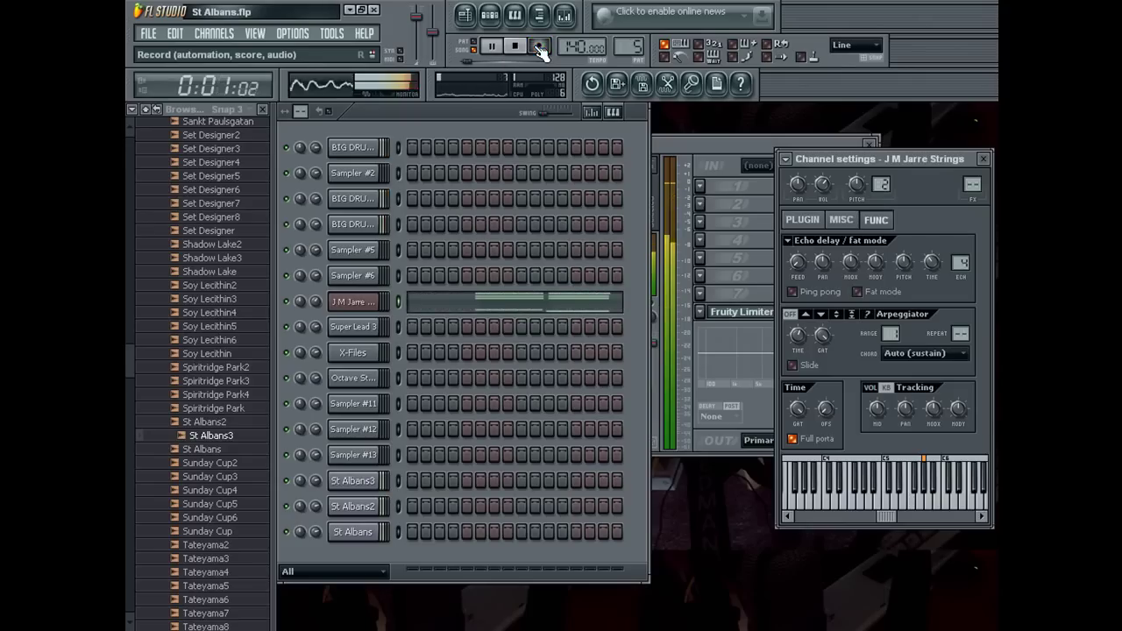
{"action": "left_click", "coordinate": [454, 309]}
{"action": "left_click_drag", "start_coordinate": [441, 462], "coordinate": [445, 470]}
{"action": "left_click_drag", "start_coordinate": [442, 276], "coordinate": [449, 248]}
{"action": "right_click", "coordinate": [448, 248]}
{"action": "left_click", "coordinate": [454, 248]}
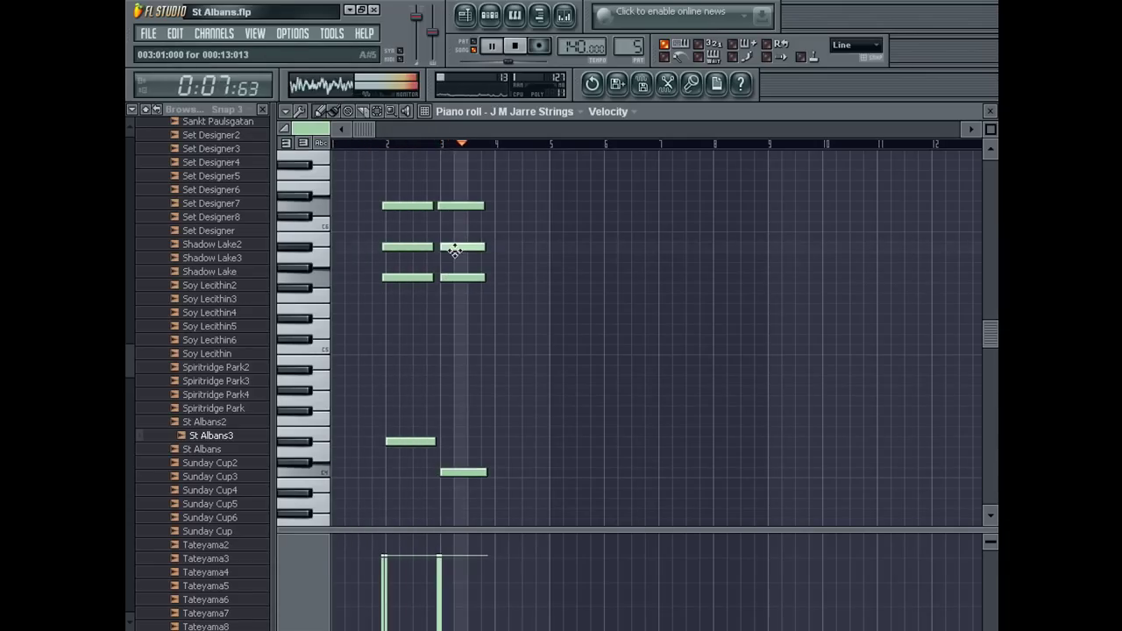
{"action": "left_click_drag", "start_coordinate": [441, 205], "coordinate": [443, 205]}
Align the first chord to the start of bar 2 and lower the second chord's upper notes to C6, G#5 and F5
{"action": "key", "text": "space"}
{"action": "right_click", "coordinate": [384, 207]}
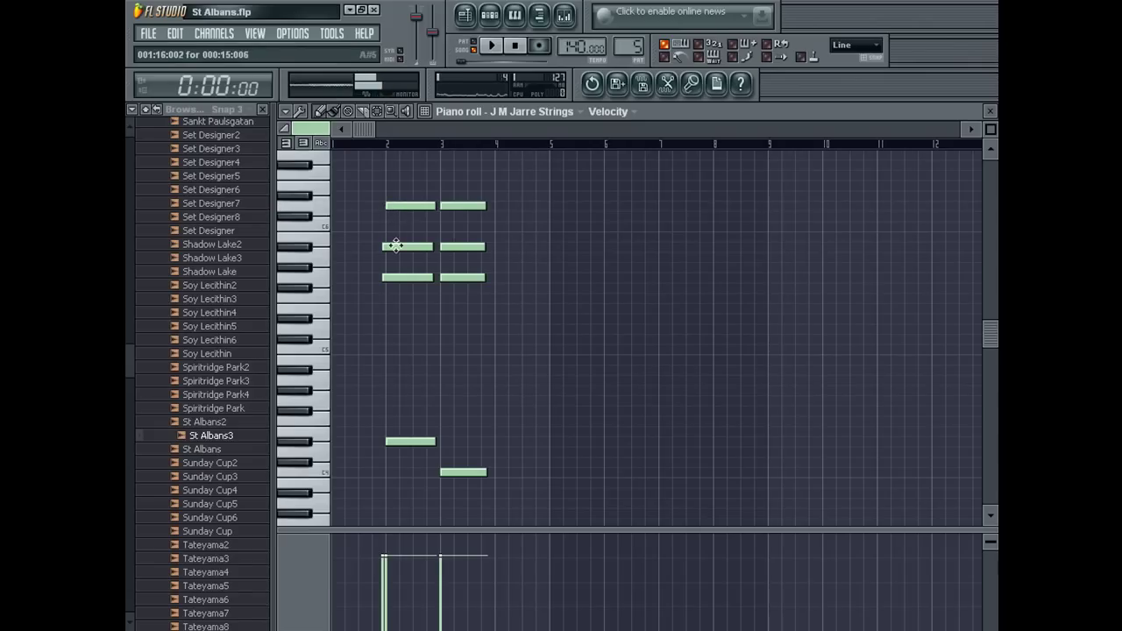
{"action": "left_click", "coordinate": [394, 246]}
{"action": "left_click_drag", "start_coordinate": [391, 277], "coordinate": [394, 278]}
{"action": "left_click_drag", "start_coordinate": [456, 207], "coordinate": [440, 294]}
{"action": "key", "text": "space"}
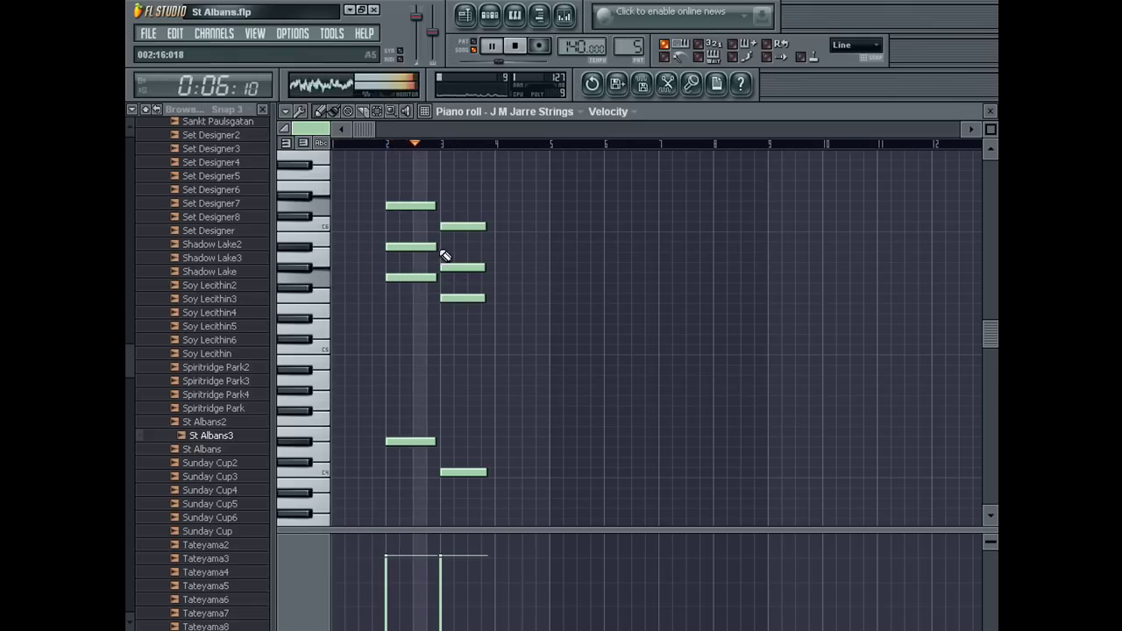
Duplicate both chords into bars 4 and 5 and move the bass note in bar 5 to F4
{"action": "key", "text": "ctrl+a"}
{"action": "left_click_drag", "start_coordinate": [372, 129], "coordinate": [760, 154]}
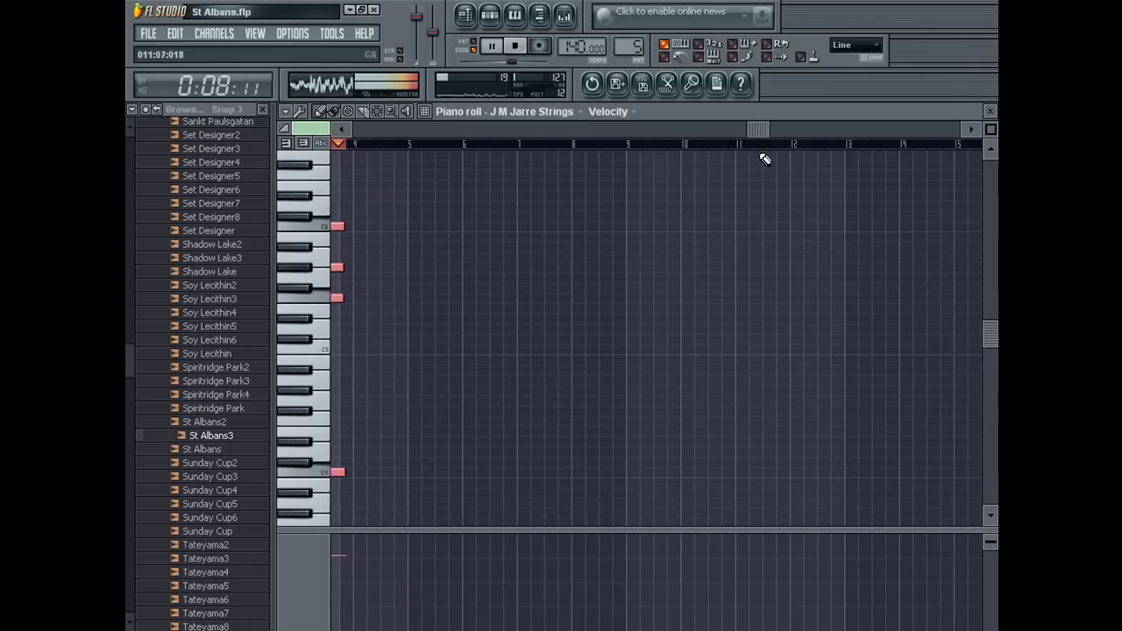
{"action": "key", "text": "ctrl+b"}
{"action": "left_click_drag", "start_coordinate": [429, 471], "coordinate": [432, 423]}
{"action": "key", "text": "space"}
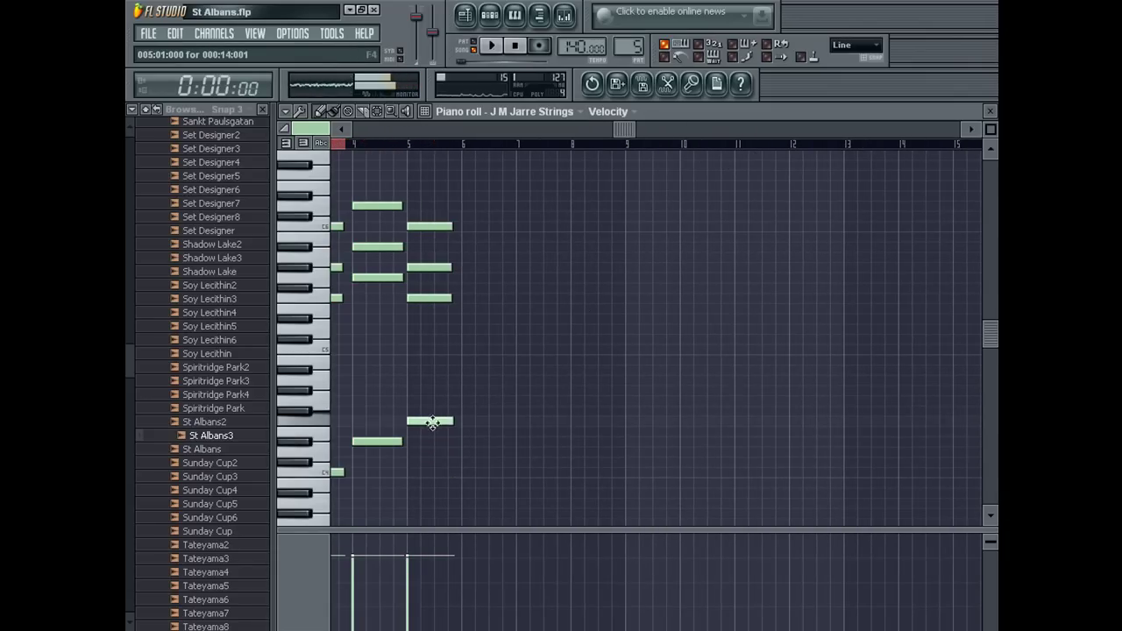
Try doubling the bass line an octave lower with D#3, C3, D#3 and F3 in bars 2 to 5
{"action": "key", "text": "space"}
{"action": "scroll", "coordinate": [471, 278], "scroll_direction": "down", "scroll_amount": 1}
{"action": "left_click_drag", "start_coordinate": [623, 129], "coordinate": [381, 130]}
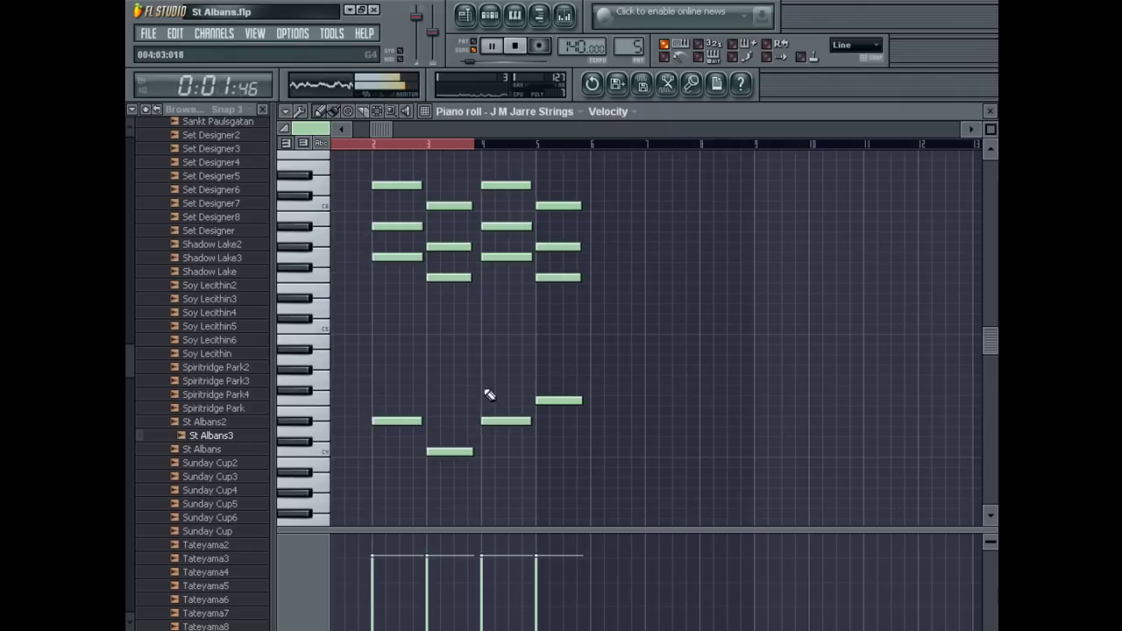
{"action": "scroll", "coordinate": [484, 390], "scroll_direction": "down", "scroll_amount": 2}
{"action": "left_click", "coordinate": [385, 492]}
{"action": "scroll", "coordinate": [438, 478], "scroll_direction": "down", "scroll_amount": 2}
{"action": "left_click", "coordinate": [435, 472]}
{"action": "left_click", "coordinate": [487, 443]}
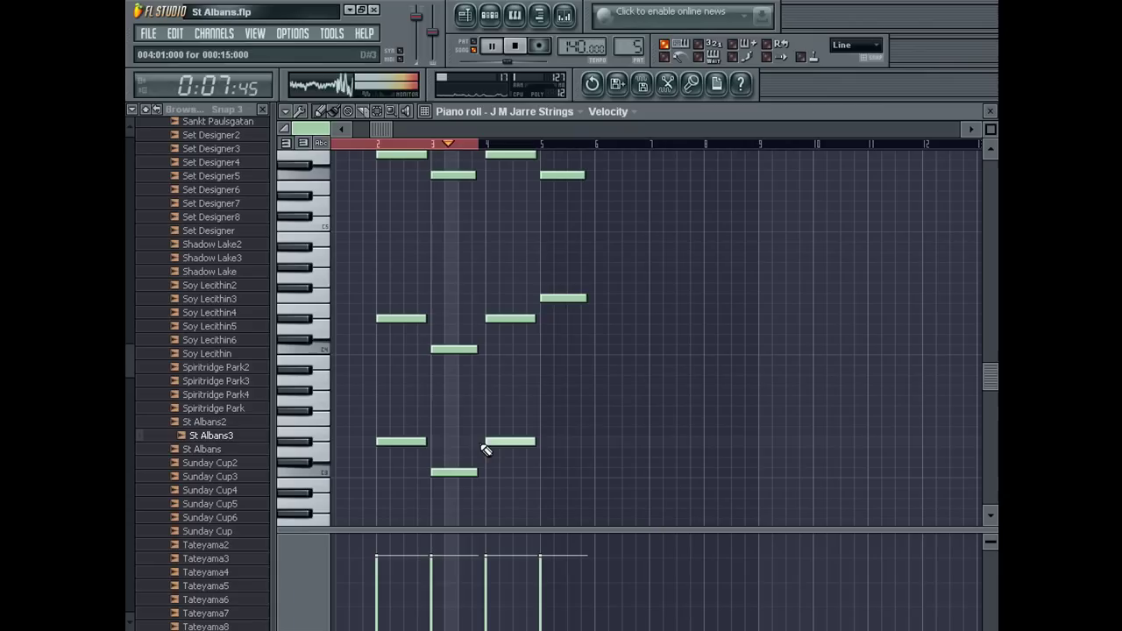
{"action": "left_click", "coordinate": [543, 423]}
{"action": "key", "text": "space"}
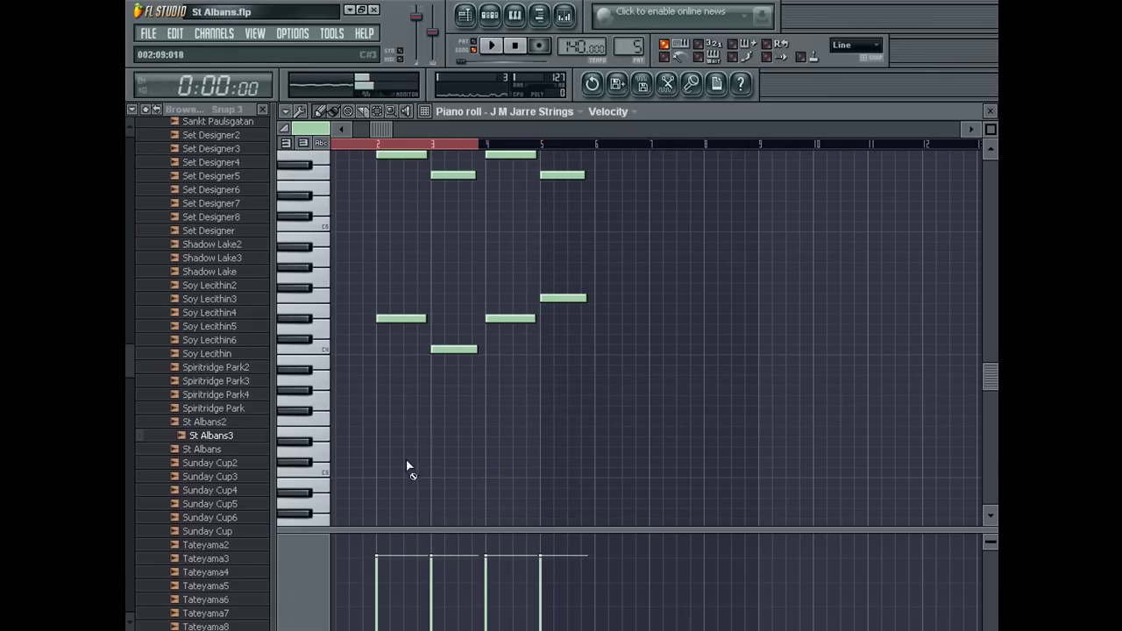
Clone the J M Jarre Strings channel and paste its notes into the clone
{"action": "key", "text": "F7"}
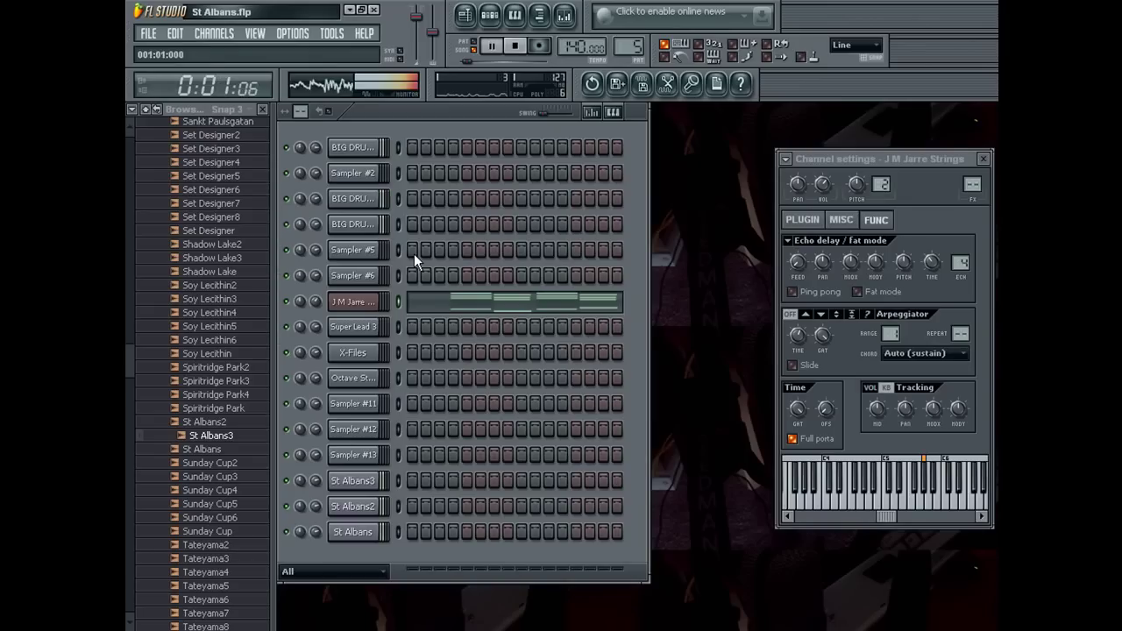
{"action": "right_click", "coordinate": [370, 305]}
{"action": "left_click", "coordinate": [424, 473]}
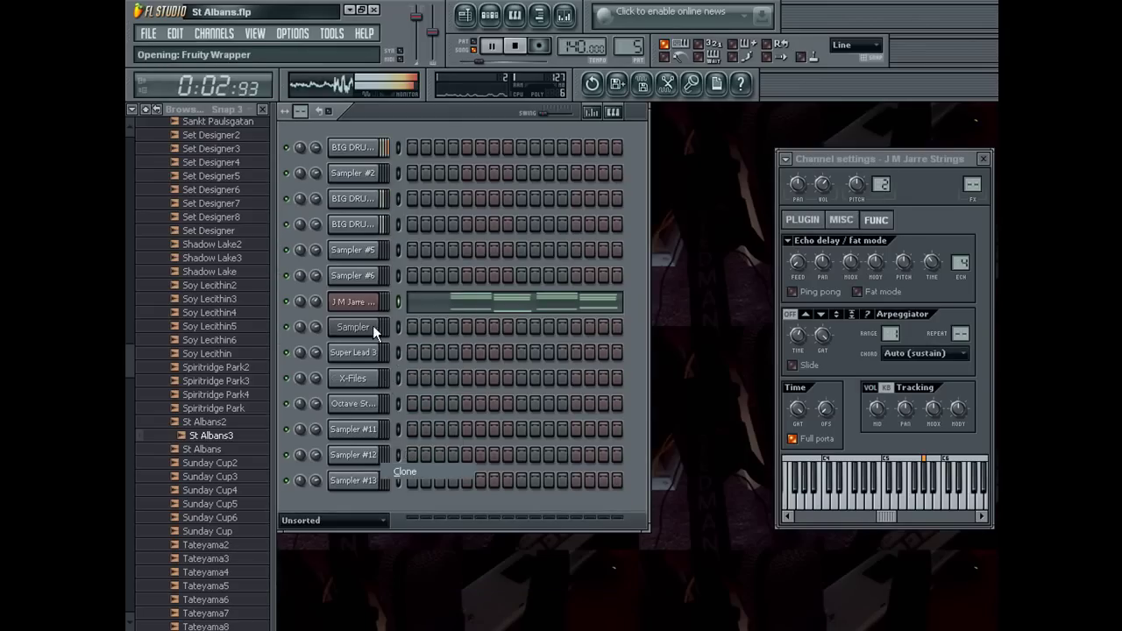
{"action": "left_click", "coordinate": [355, 309]}
{"action": "key", "text": "ctrl+v"}
Erase the upper chord notes from the cloned strings channel, keeping only the bass line in bars 2 to 5
{"action": "left_click", "coordinate": [460, 335]}
{"action": "key", "text": "space"}
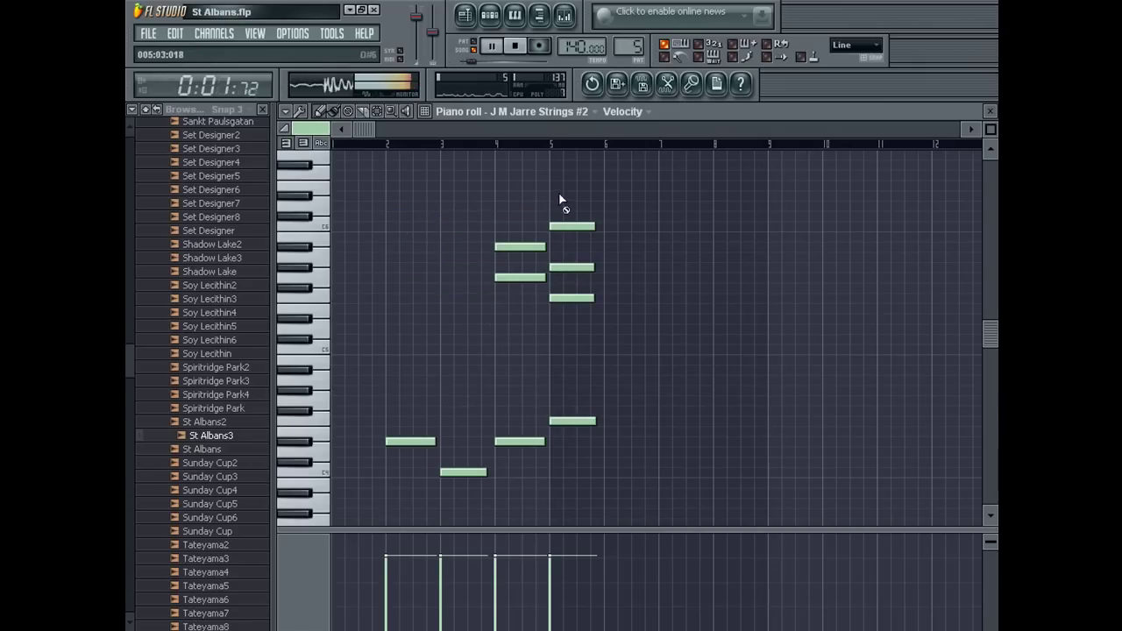
{"action": "left_click_drag", "start_coordinate": [560, 200], "coordinate": [549, 228]}
{"action": "key", "text": "Escape"}
Change the cloned strings channel's Superwave P8 preset to Super Lead 3
{"action": "left_click", "coordinate": [371, 331]}
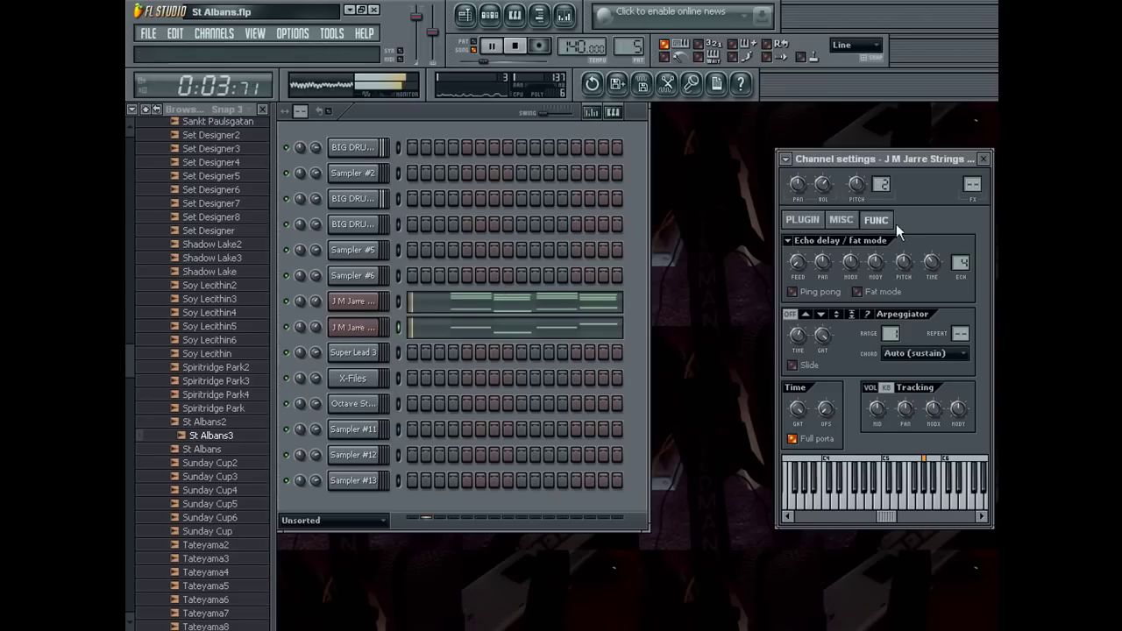
{"action": "left_click", "coordinate": [817, 218]}
{"action": "left_click", "coordinate": [858, 317]}
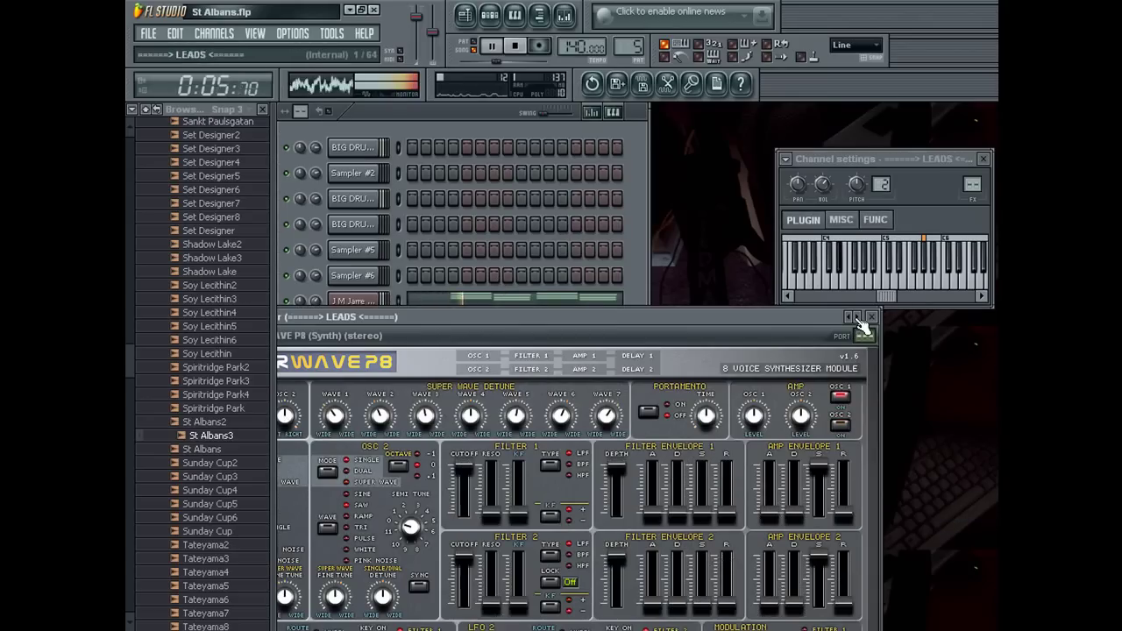
{"action": "left_click_drag", "start_coordinate": [887, 297], "coordinate": [904, 297]}
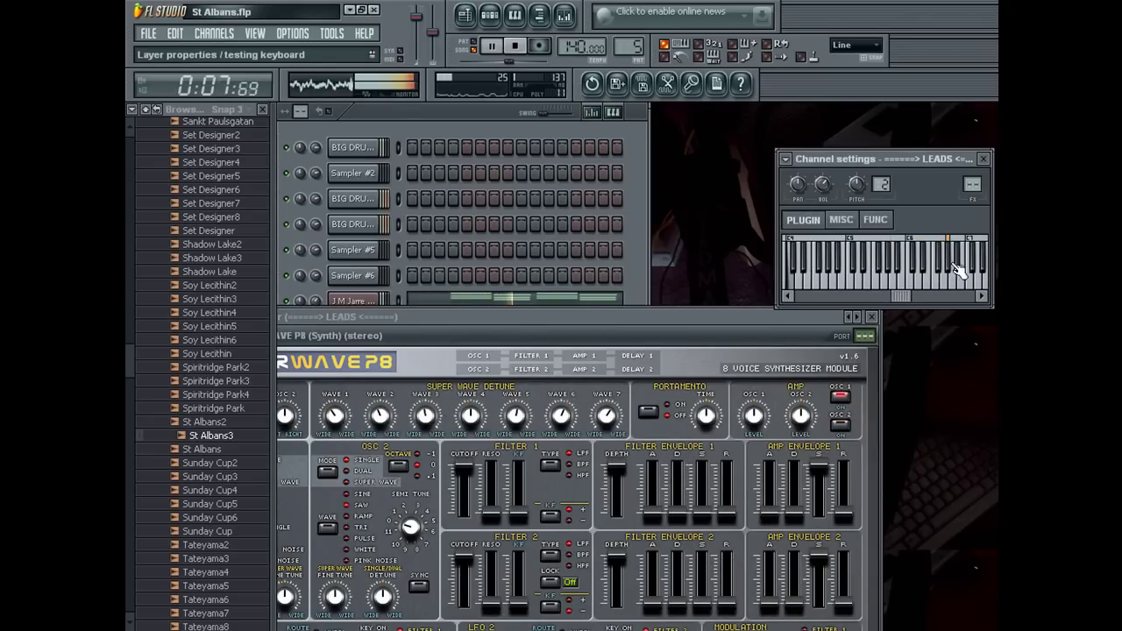
{"action": "left_click", "coordinate": [859, 318]}
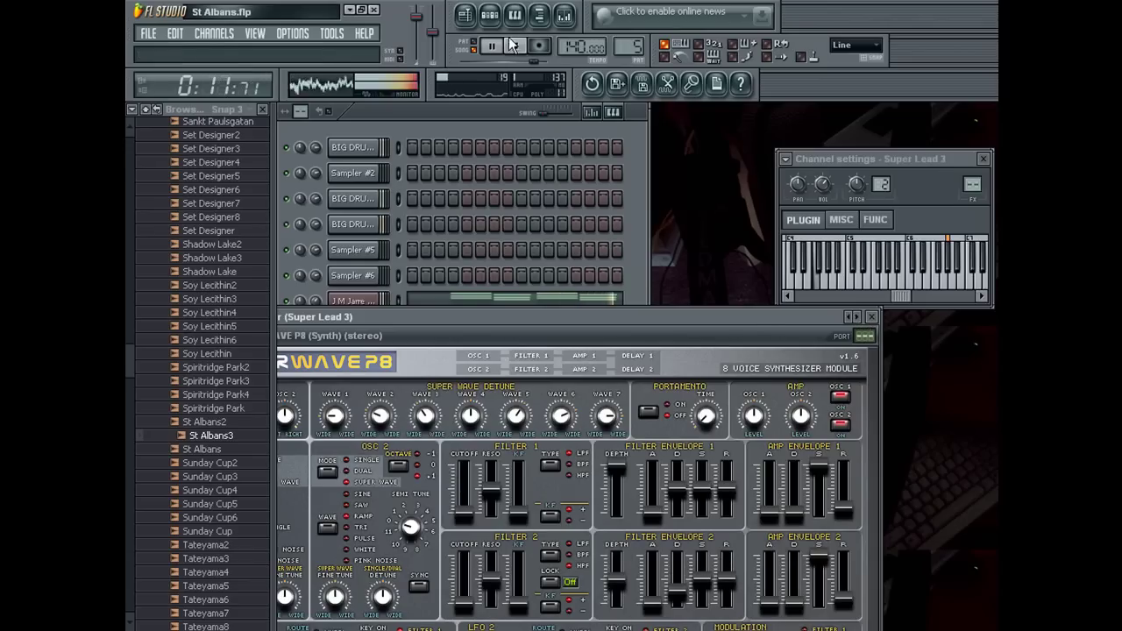
Set the playlist's playback selection from the start of bar 4 into bar 10 and play it
{"action": "left_click", "coordinate": [464, 15]}
{"action": "key", "text": "space"}
{"action": "left_click_drag", "start_coordinate": [493, 148], "coordinate": [770, 173]}
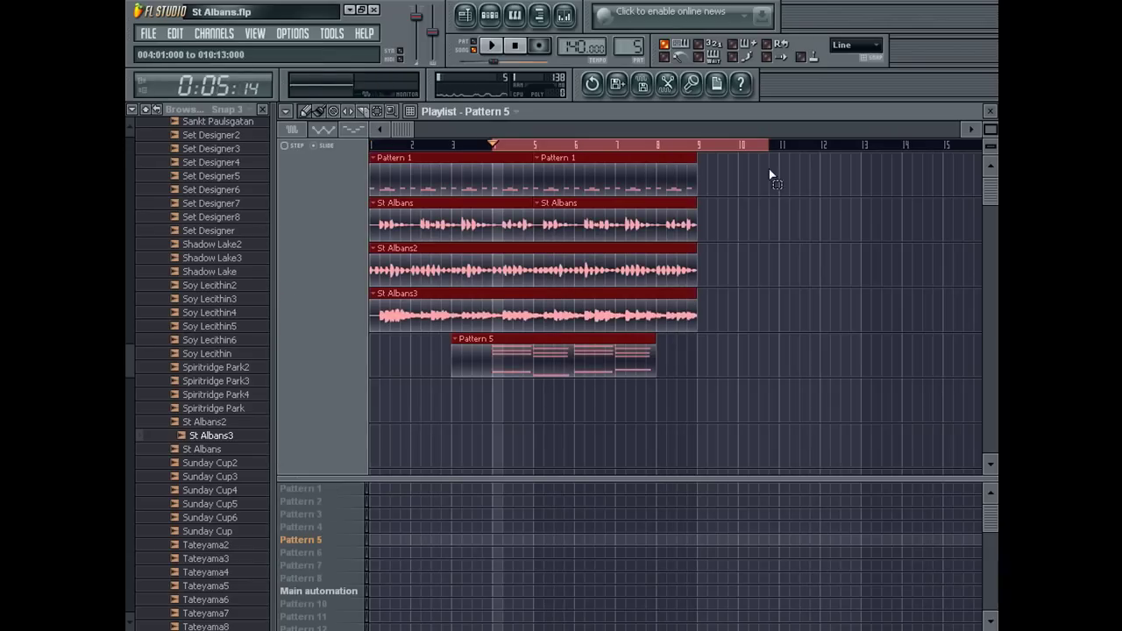
{"action": "key", "text": "space"}
{"action": "key", "text": "F5"}
Move the synth window clear of the channel list and reset the volume of the cloned Super Lead 3 channel
{"action": "left_click", "coordinate": [351, 302]}
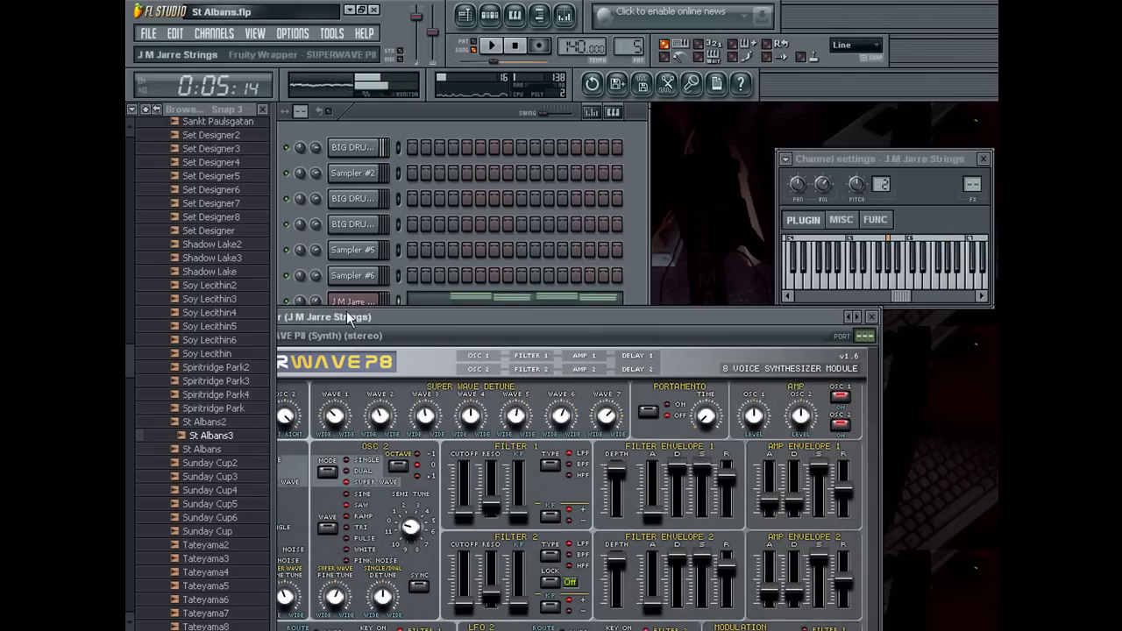
{"action": "left_click_drag", "start_coordinate": [354, 314], "coordinate": [503, 492]}
{"action": "left_click", "coordinate": [323, 336]}
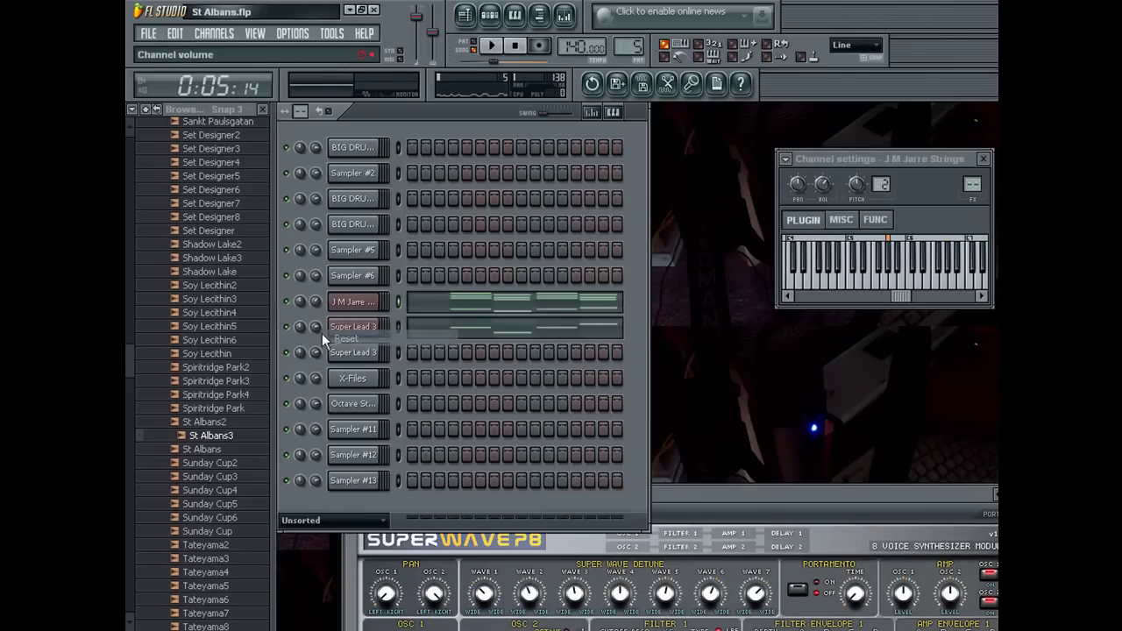
{"action": "key", "text": "space"}
{"action": "key", "text": "space"}
{"action": "left_click", "coordinate": [458, 327]}
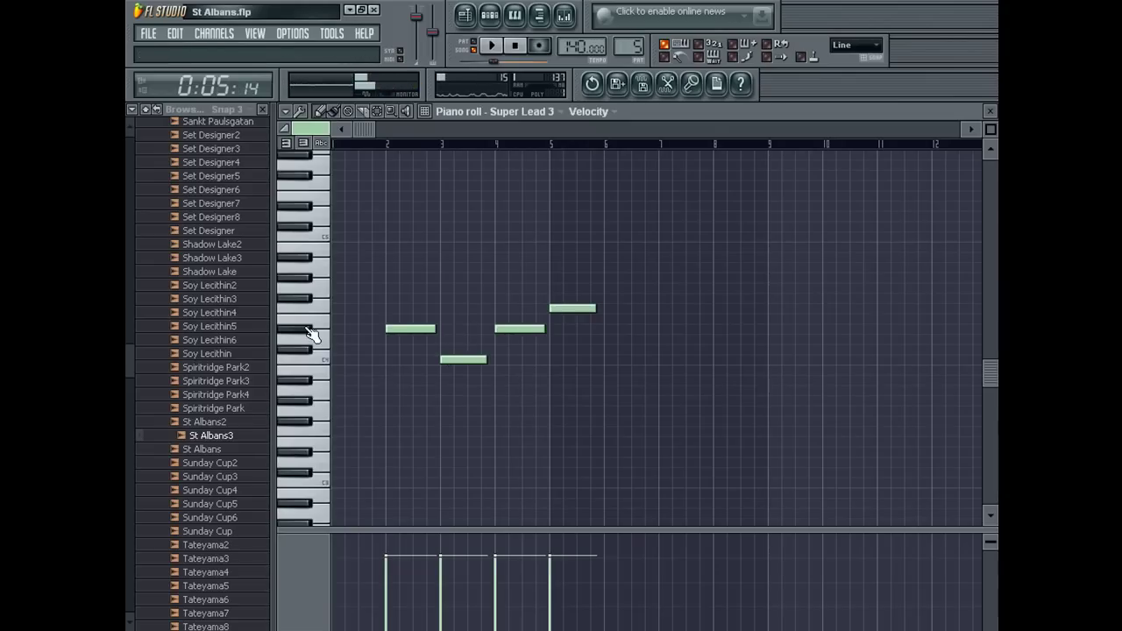
{"action": "key", "text": "F7"}
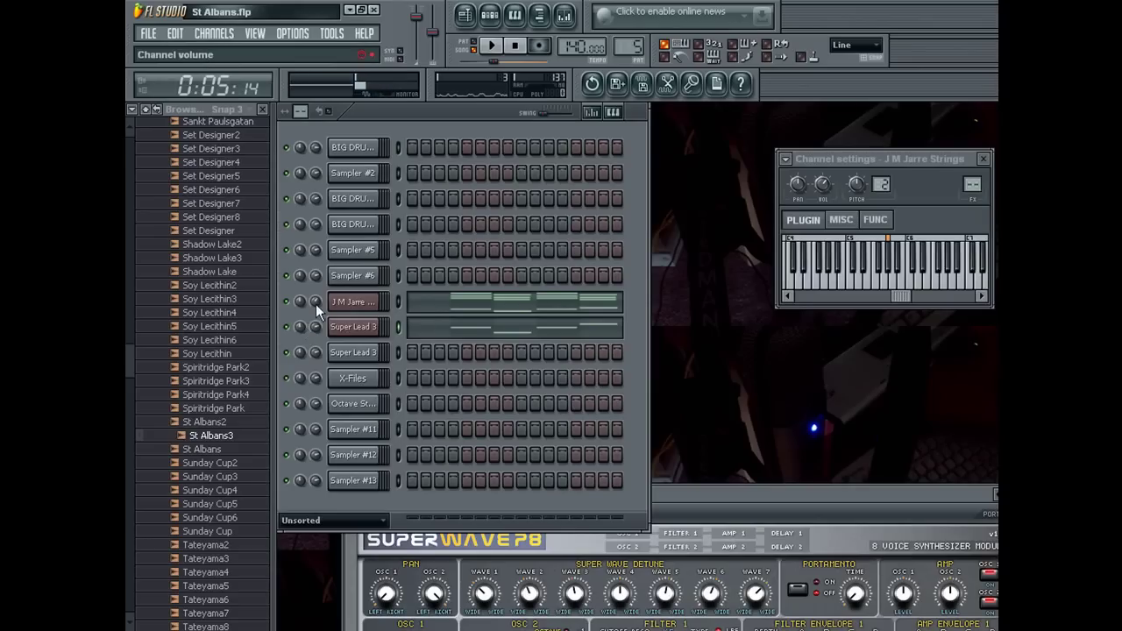
Reset the volume of the J M Jarre Strings channel during playback
{"action": "key", "text": "space"}
{"action": "right_click", "coordinate": [313, 300]}
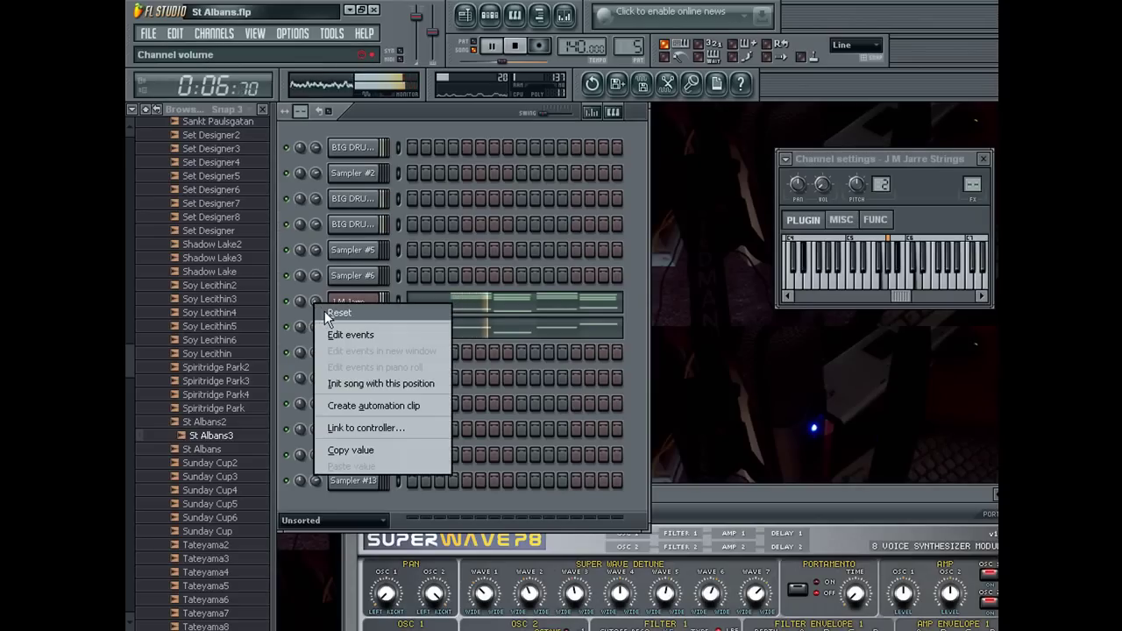
{"action": "left_click", "coordinate": [325, 311]}
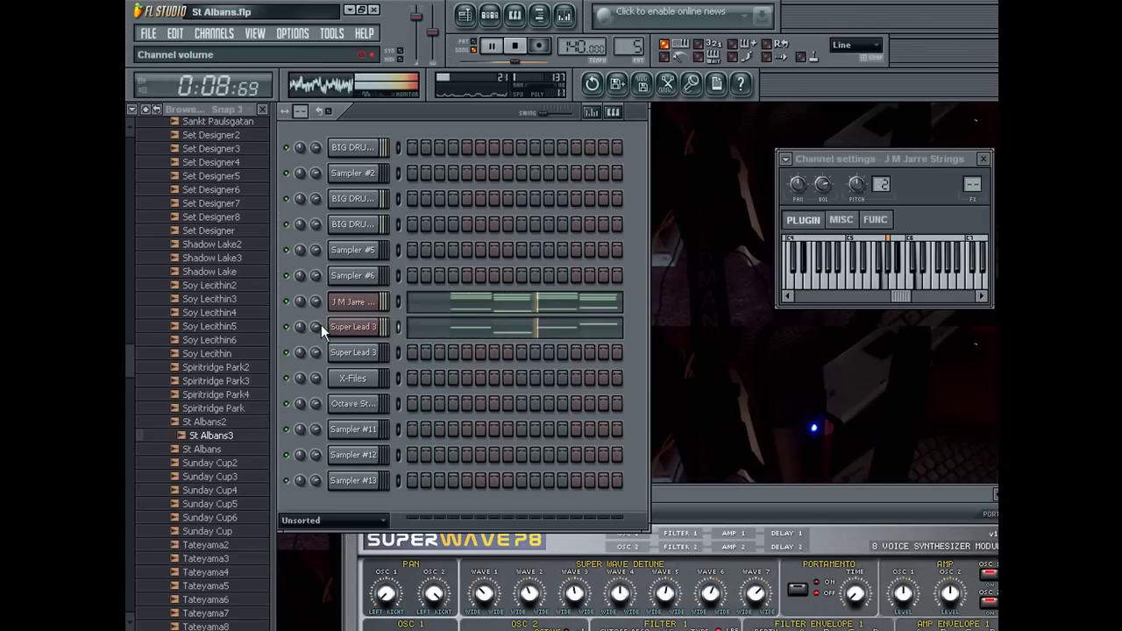
Delete the cloned Super Lead 3 channel that holds the bass line
{"action": "left_click", "coordinate": [348, 333]}
{"action": "left_click_drag", "start_coordinate": [348, 323], "coordinate": [396, 469]}
{"action": "left_click", "coordinate": [351, 333]}
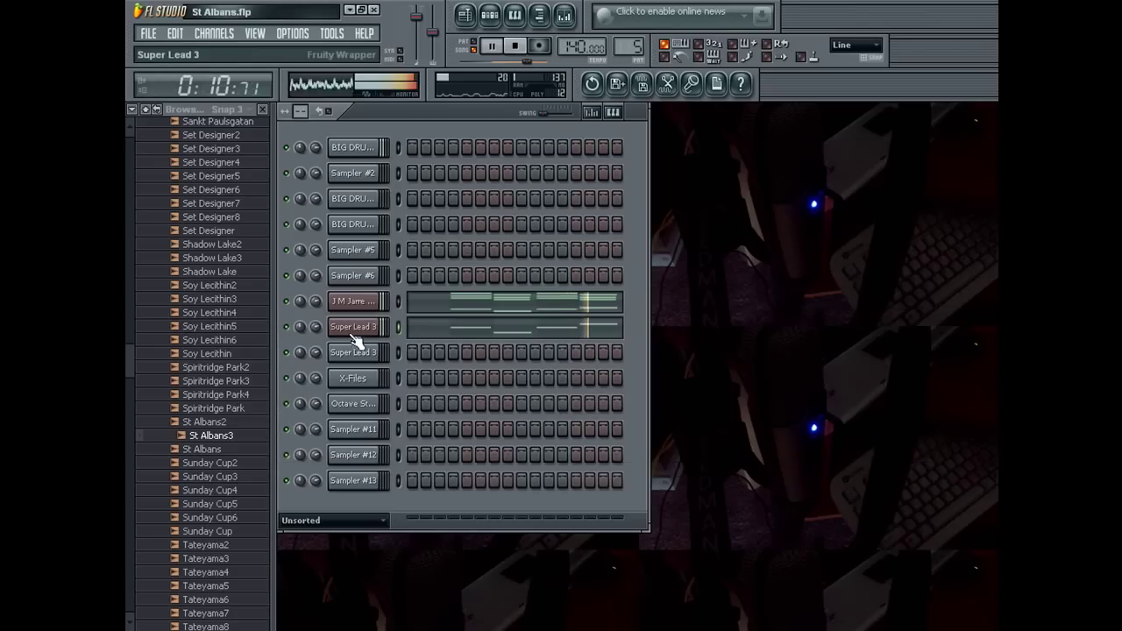
{"action": "key", "text": "alt+Delete"}
{"action": "key", "text": "Return"}
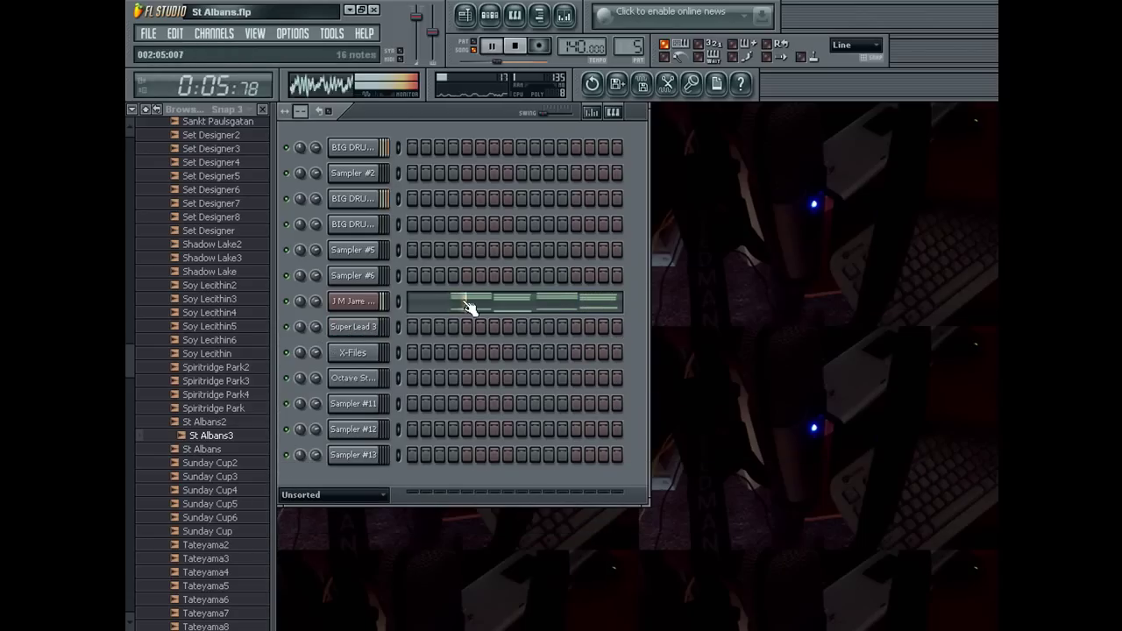
Open the J M Jarre Strings channel and its piano roll and play back the chords
{"action": "left_click", "coordinate": [356, 303]}
{"action": "left_click", "coordinate": [907, 276]}
{"action": "left_click", "coordinate": [503, 302]}
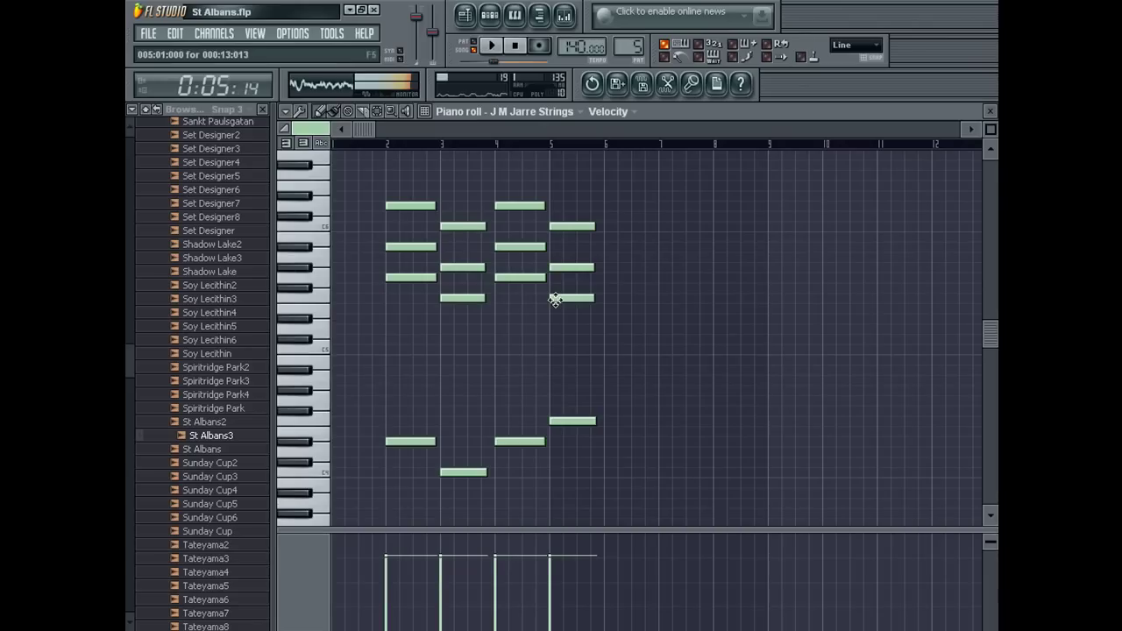
{"action": "key", "text": "space"}
{"action": "left_click", "coordinate": [457, 228]}
{"action": "key", "text": "space"}
{"action": "key", "text": "space"}
Try lowering the middle note of the bar 3 chord to G5
{"action": "left_click_drag", "start_coordinate": [457, 268], "coordinate": [460, 278]}
{"action": "key", "text": "space"}
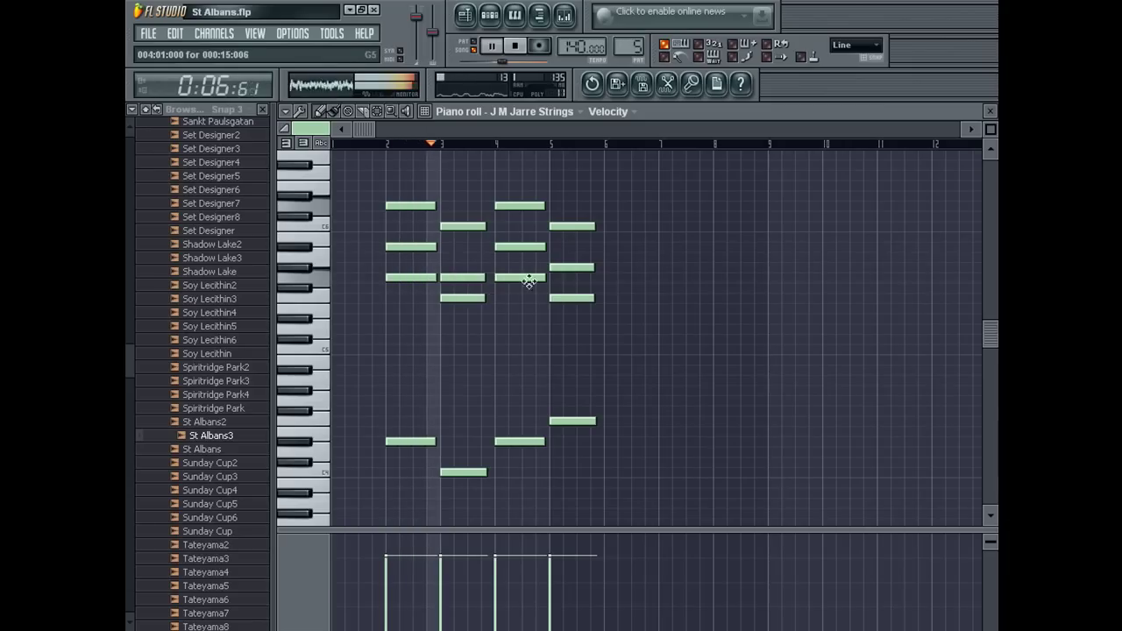
{"action": "left_click_drag", "start_coordinate": [454, 281], "coordinate": [460, 268]}
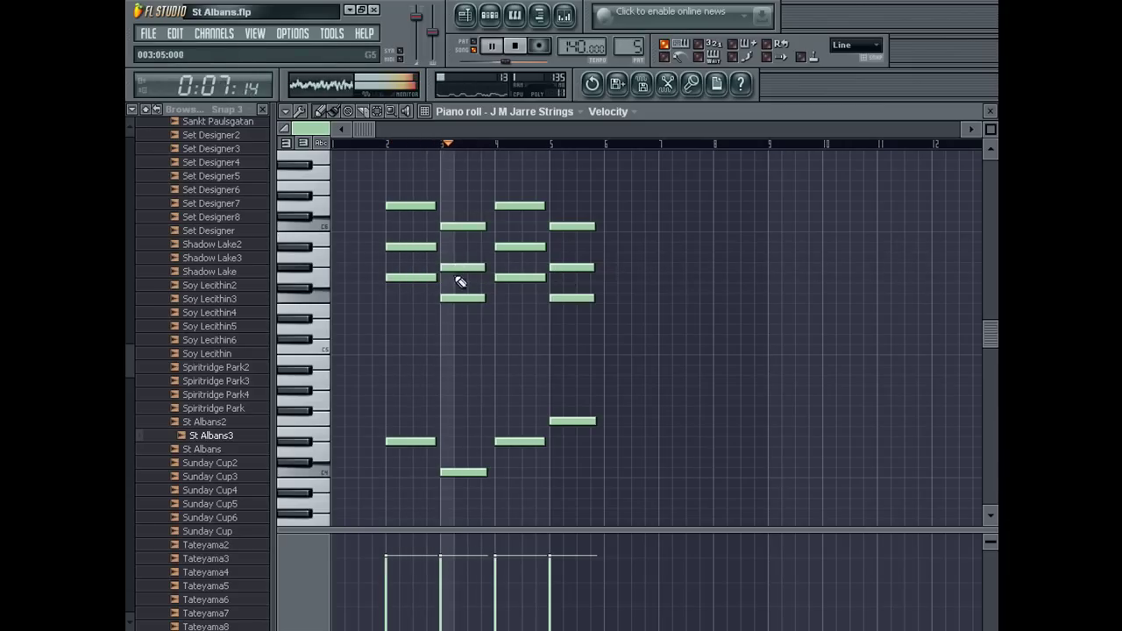
{"action": "key", "text": "space"}
Raise the bass notes in bars 2 to 4 by an octave to D#5, C5 and D#5
{"action": "left_click_drag", "start_coordinate": [405, 441], "coordinate": [406, 313]}
{"action": "left_click_drag", "start_coordinate": [465, 458], "coordinate": [461, 349]}
{"action": "key", "text": "space"}
{"action": "left_click_drag", "start_coordinate": [518, 440], "coordinate": [509, 313]}
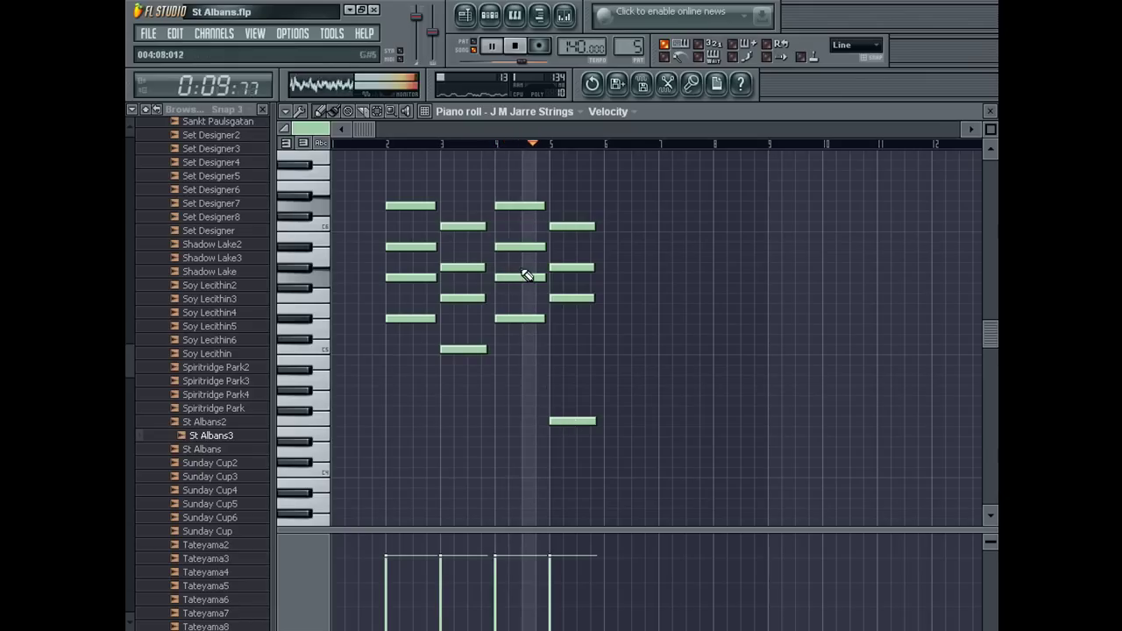
Add melody notes above the chords, G6 in bar 4 and F6 in bar 3
{"action": "scroll", "coordinate": [524, 275], "scroll_direction": "up", "scroll_amount": 1}
{"action": "left_click", "coordinate": [499, 184]}
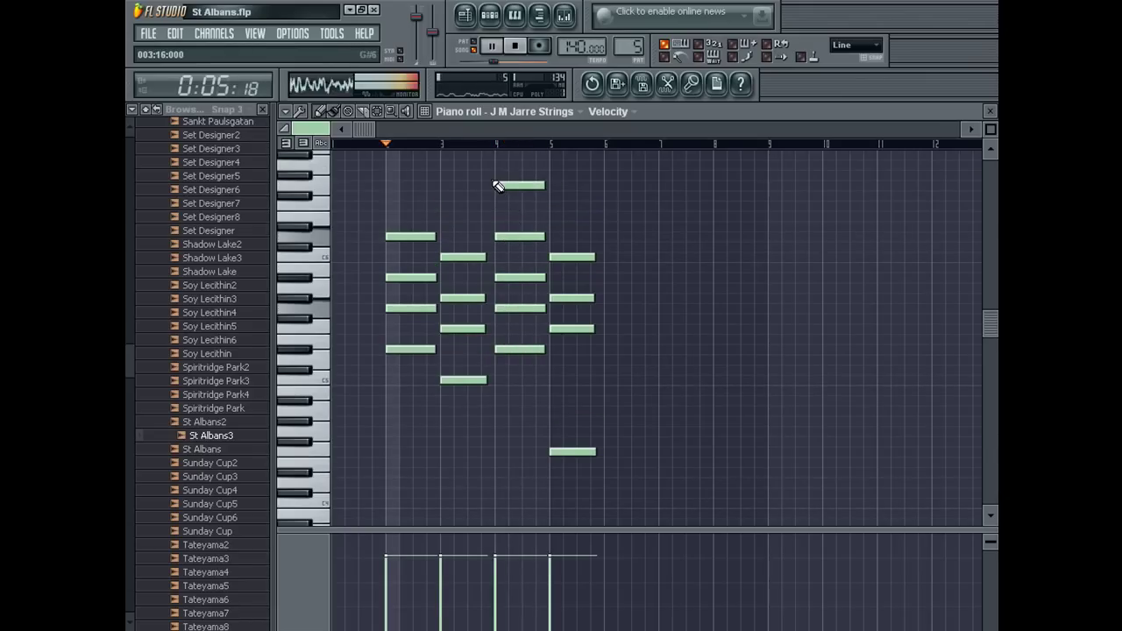
{"action": "key", "text": "space"}
{"action": "left_click", "coordinate": [456, 216]}
{"action": "key", "text": "space"}
{"action": "mouse_move", "coordinate": [456, 217]}
{"action": "left_mouse_down"}
{"action": "mouse_move", "coordinate": [447, 227]}
{"action": "mouse_move", "coordinate": [447, 206]}
{"action": "left_mouse_up"}
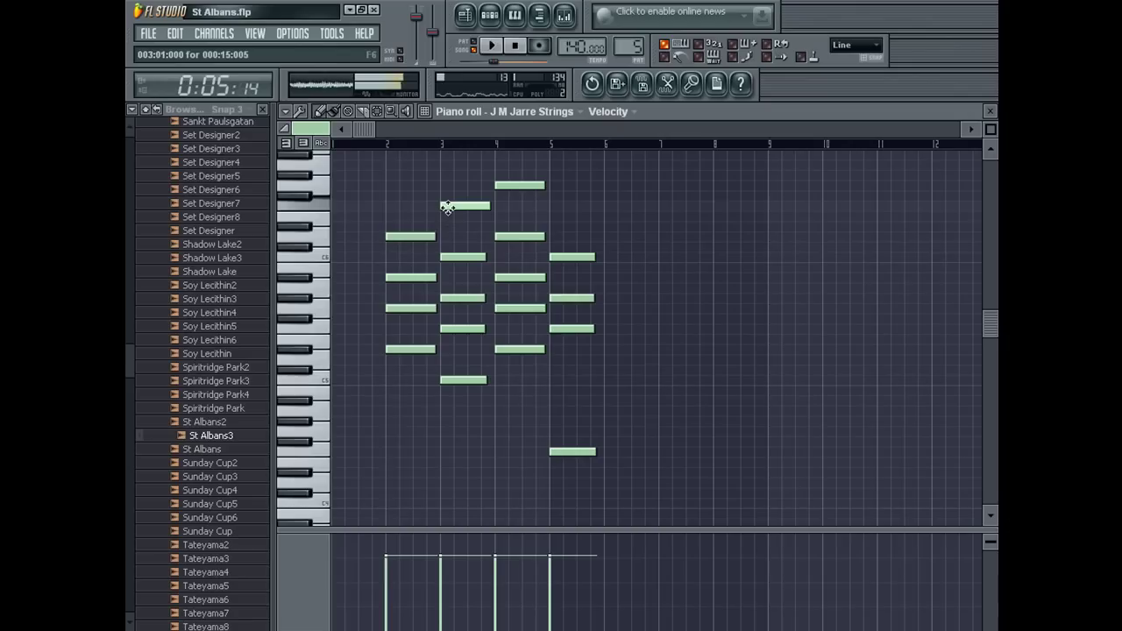
Continue the rising top melody with G#6 in bar 5 and A#6 in bar 6, and play it back
{"action": "scroll", "coordinate": [395, 282], "scroll_direction": "up", "scroll_amount": 2}
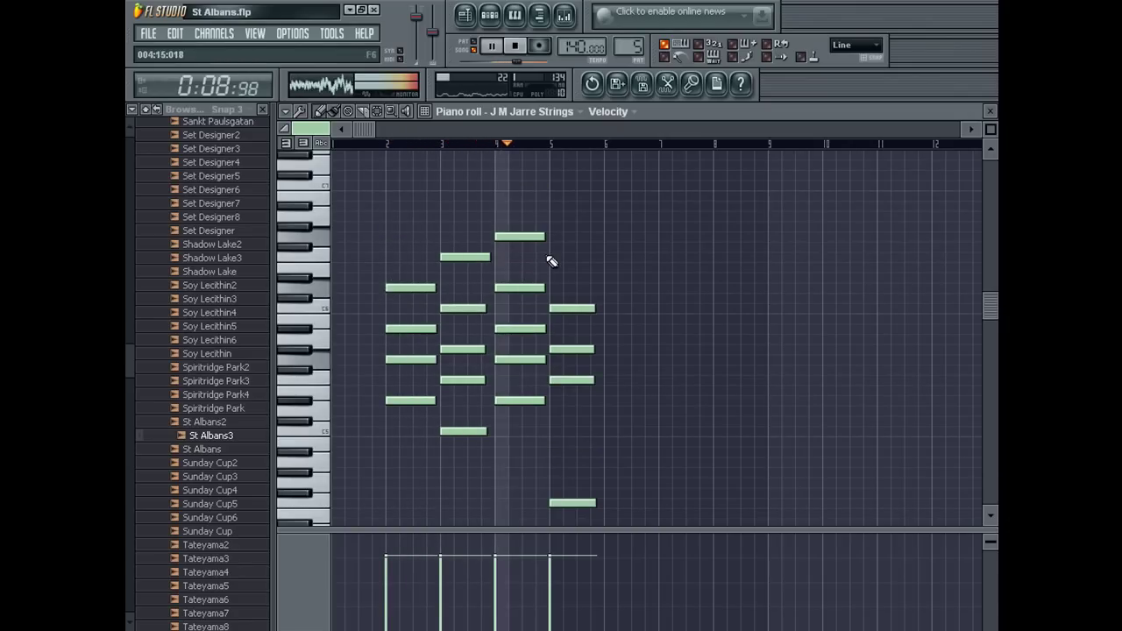
{"action": "left_click", "coordinate": [556, 227]}
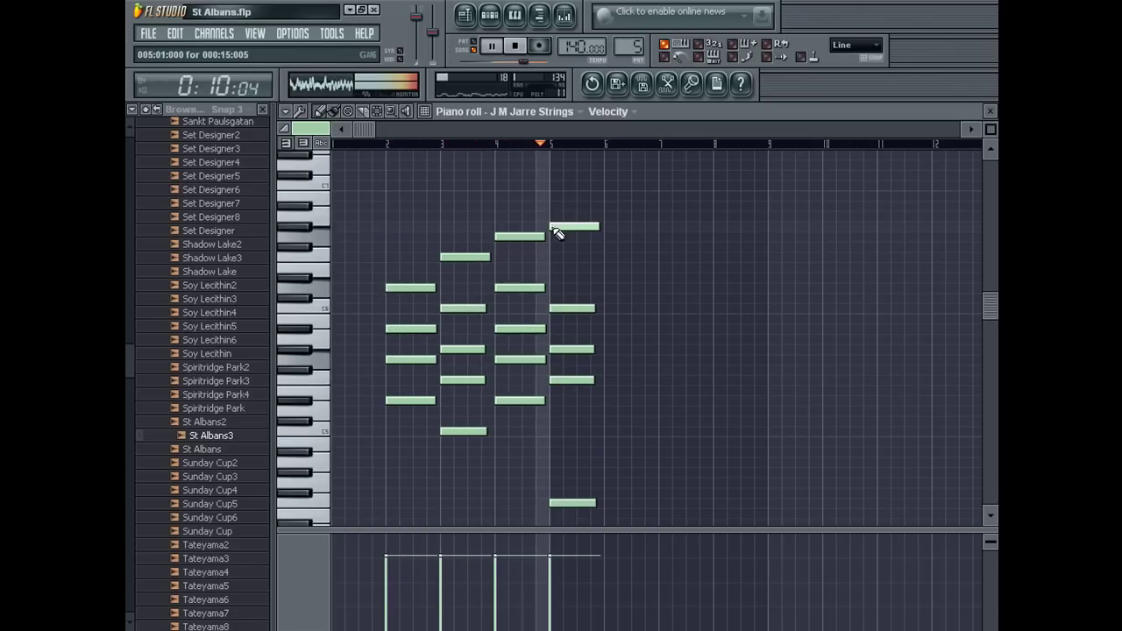
{"action": "left_click", "coordinate": [607, 206]}
{"action": "key", "text": "space"}
{"action": "key", "text": "space"}
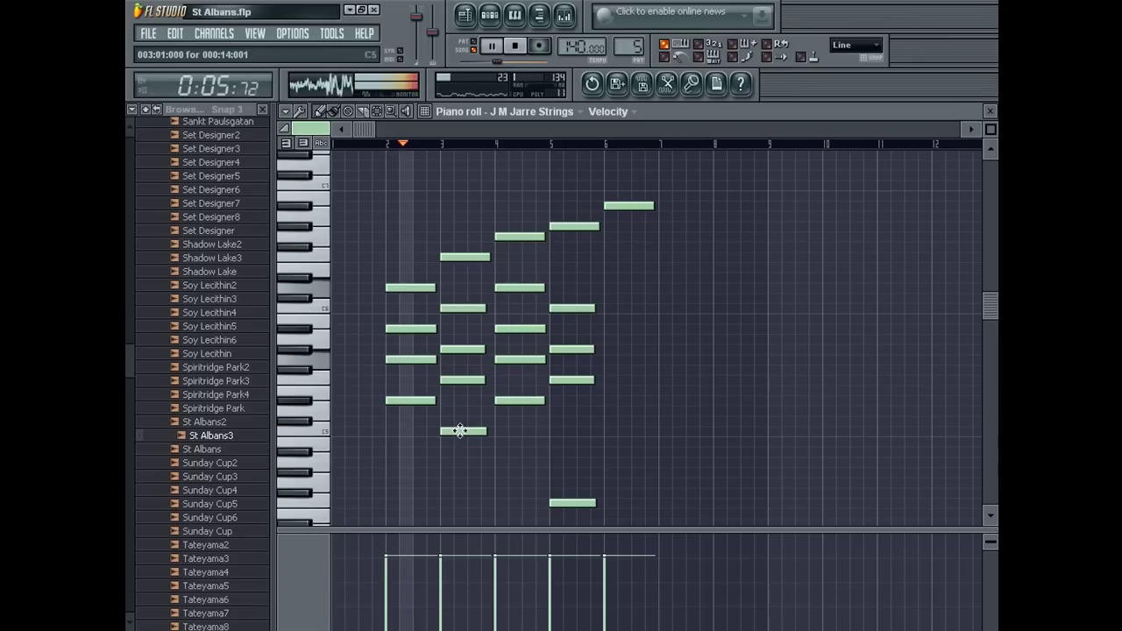
Replace the bass note in bar 3 with A#4 and add a C5 note at the start of bar 4
{"action": "right_click", "coordinate": [459, 431]}
{"action": "key", "text": "space"}
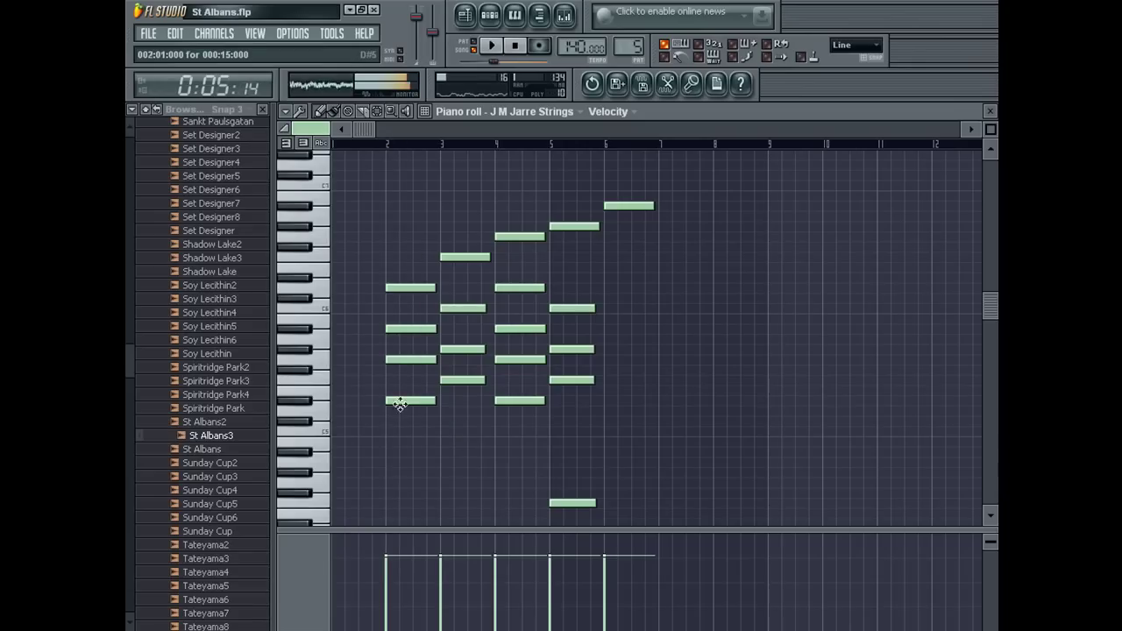
{"action": "right_click", "coordinate": [447, 451]}
{"action": "left_click_drag", "start_coordinate": [435, 431], "coordinate": [452, 431]}
{"action": "right_click", "coordinate": [452, 431]}
{"action": "left_click", "coordinate": [446, 451]}
{"action": "key", "text": "space"}
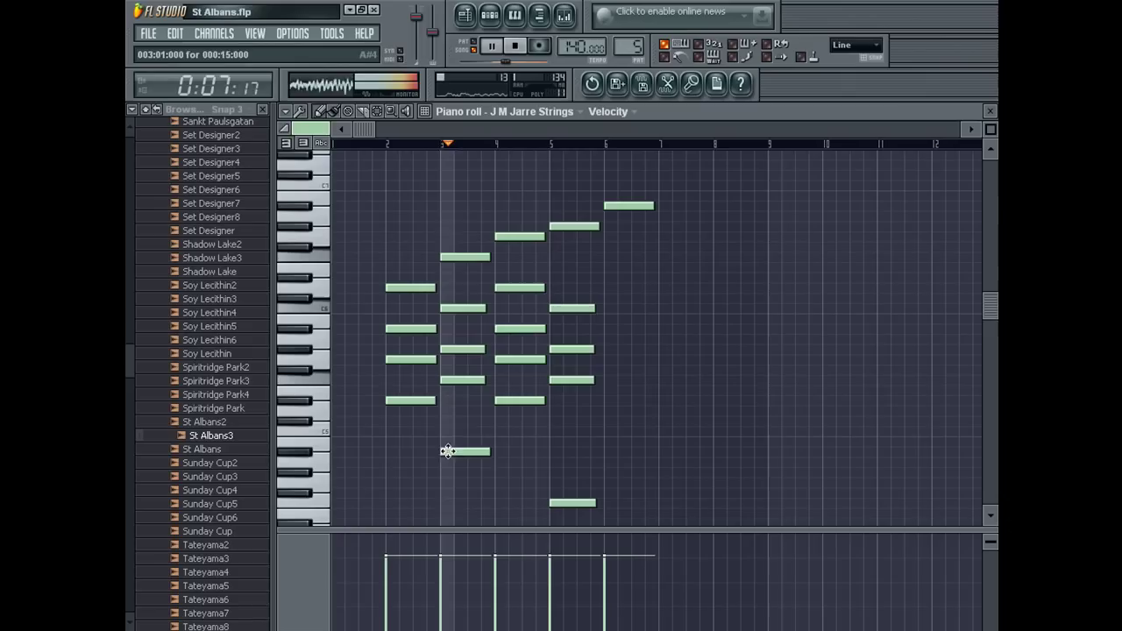
{"action": "left_click", "coordinate": [500, 431]}
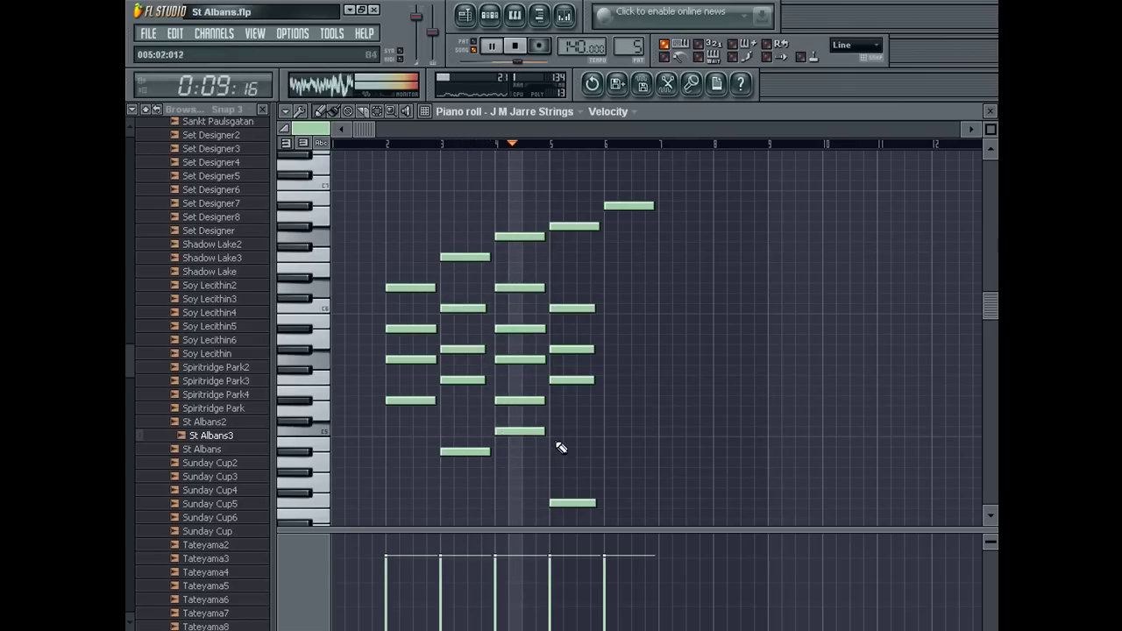
Try a D5 note under the chord in bar 5
{"action": "left_click", "coordinate": [568, 410]}
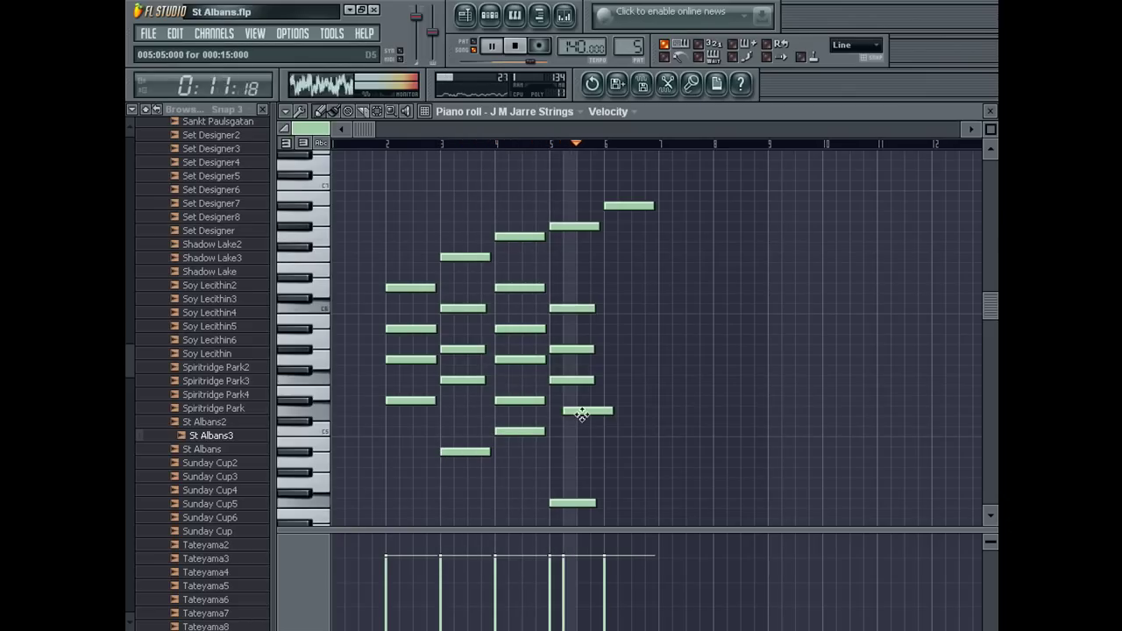
{"action": "key", "text": "space"}
{"action": "right_click", "coordinate": [581, 416]}
{"action": "key", "text": "space"}
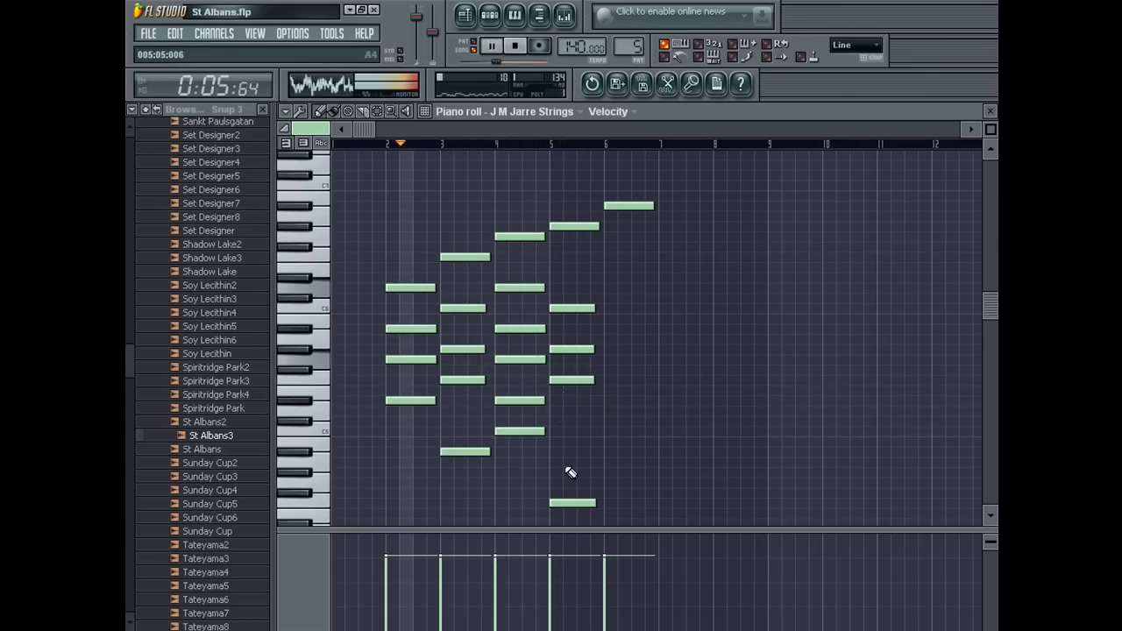
Delete the low F4 bass note in bar 5 and close the piano roll
{"action": "right_click", "coordinate": [570, 504]}
{"action": "key", "text": "F7"}
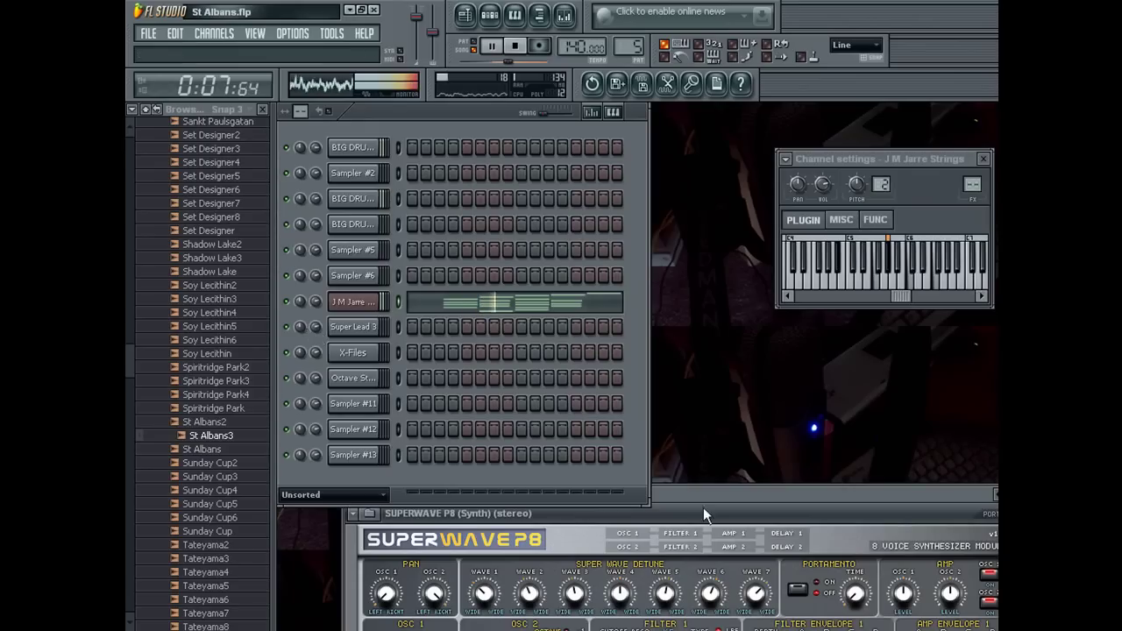
Try the Hold ME! synth preset and mark roughly bars 4 to 12 of the playlist as the playback range
{"action": "left_click_drag", "start_coordinate": [703, 508], "coordinate": [527, 434]}
{"action": "left_click", "coordinate": [830, 435]}
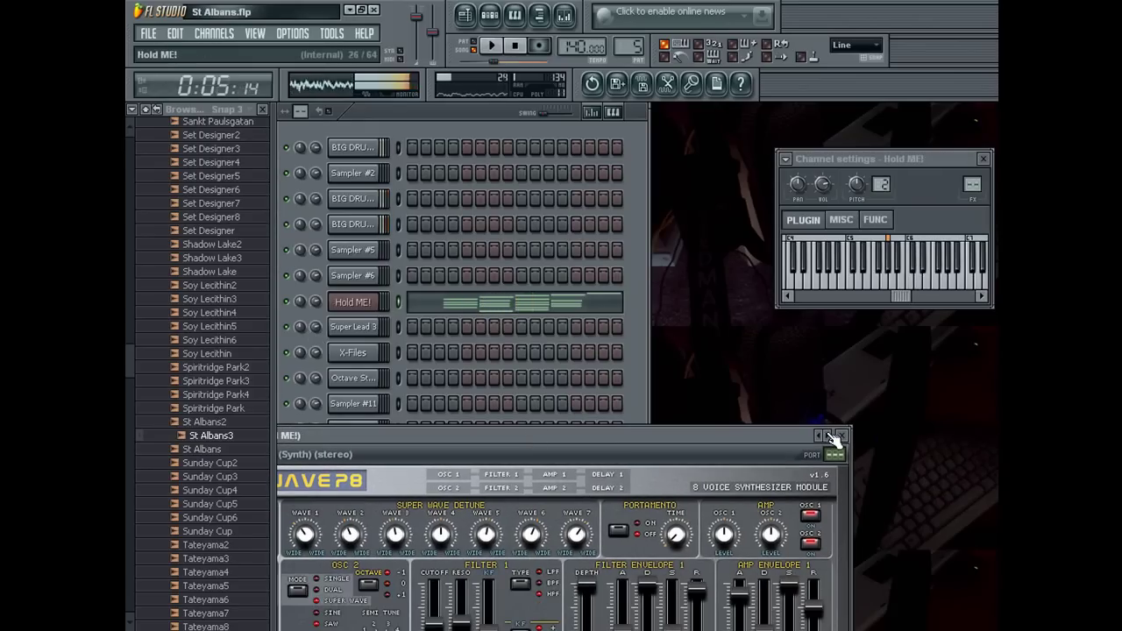
{"action": "left_click", "coordinate": [474, 50]}
{"action": "key", "text": "F5"}
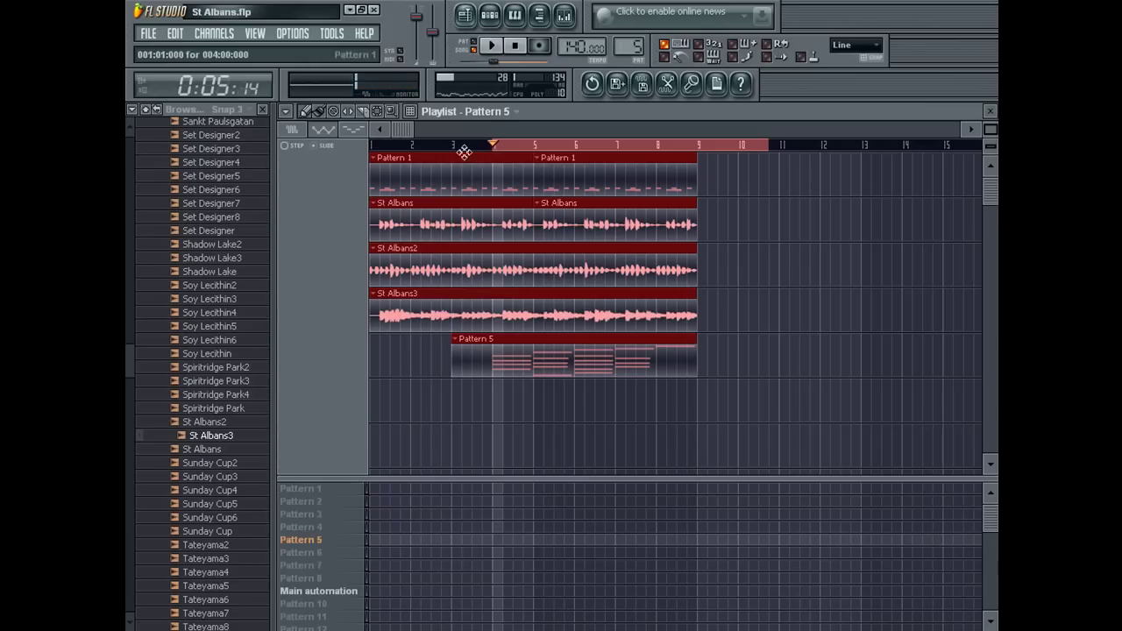
{"action": "left_click_drag", "start_coordinate": [480, 149], "coordinate": [883, 193]}
{"action": "left_click", "coordinate": [987, 109]}
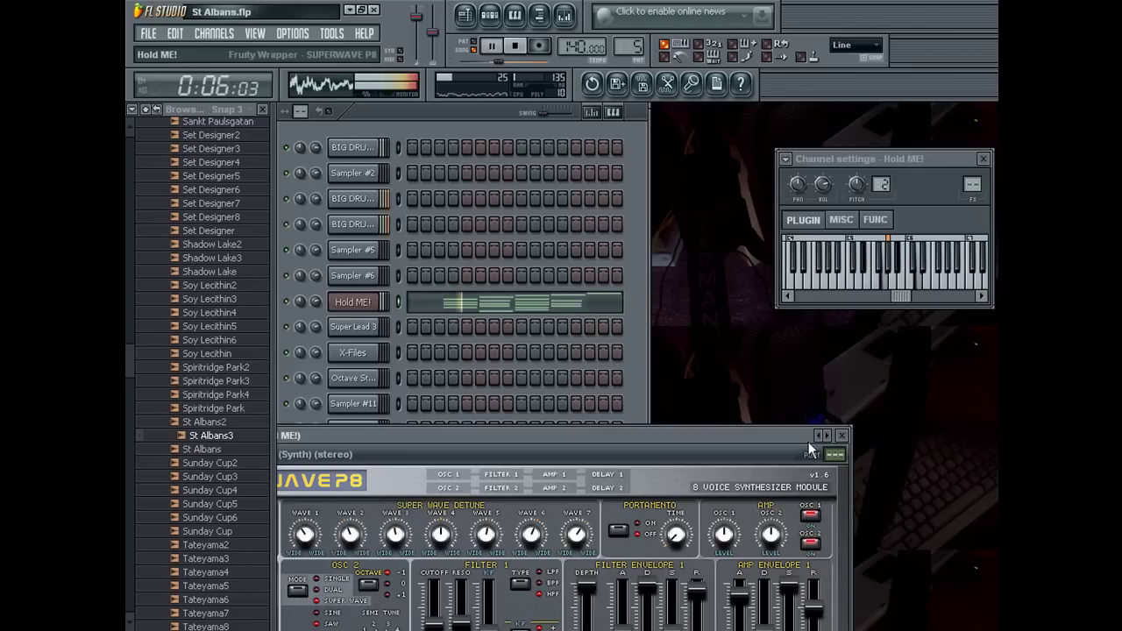
Audition the following synth presets, including Dual Strings and Violin 2003, and move on to the PADS preset
{"action": "left_click", "coordinate": [820, 435]}
{"action": "left_click", "coordinate": [833, 436]}
{"action": "left_click", "coordinate": [832, 436]}
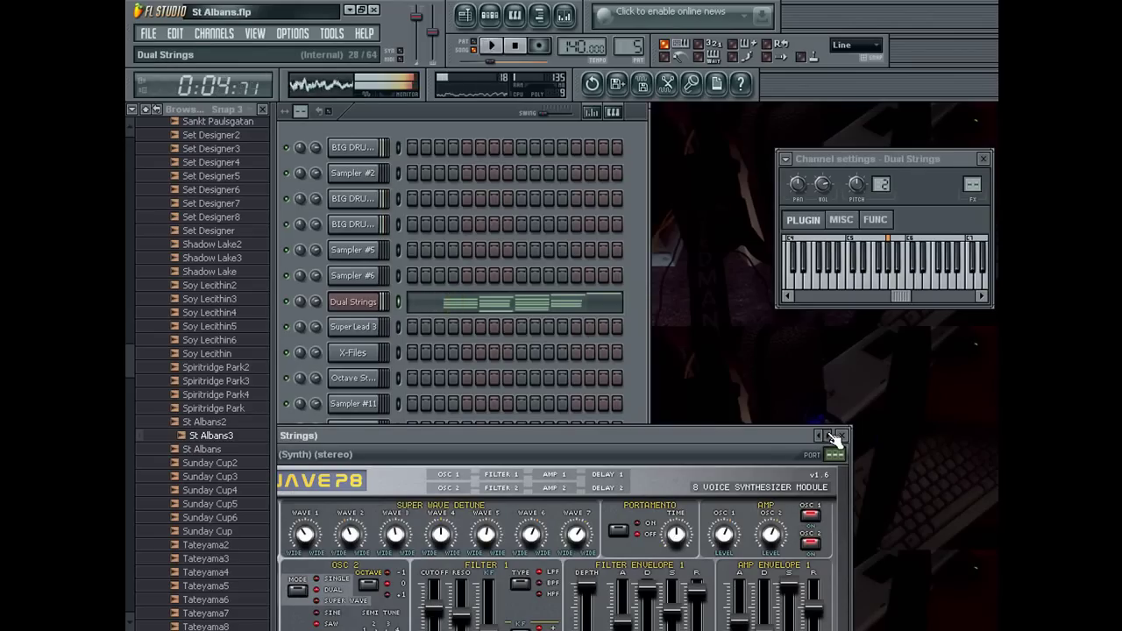
{"action": "left_click", "coordinate": [837, 276]}
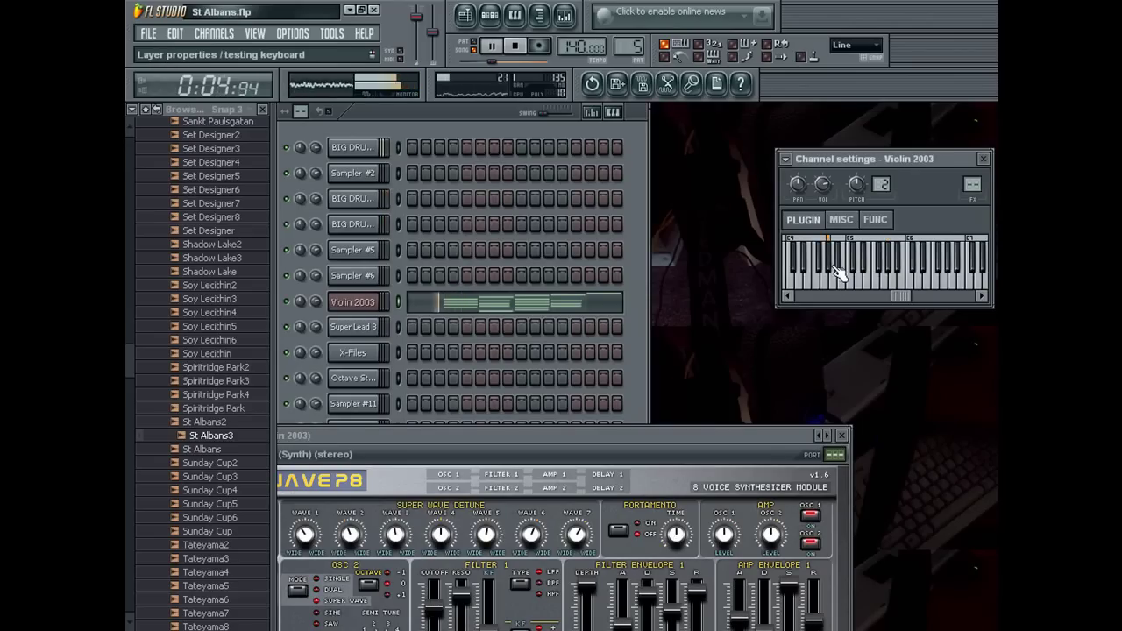
{"action": "left_click", "coordinate": [833, 437]}
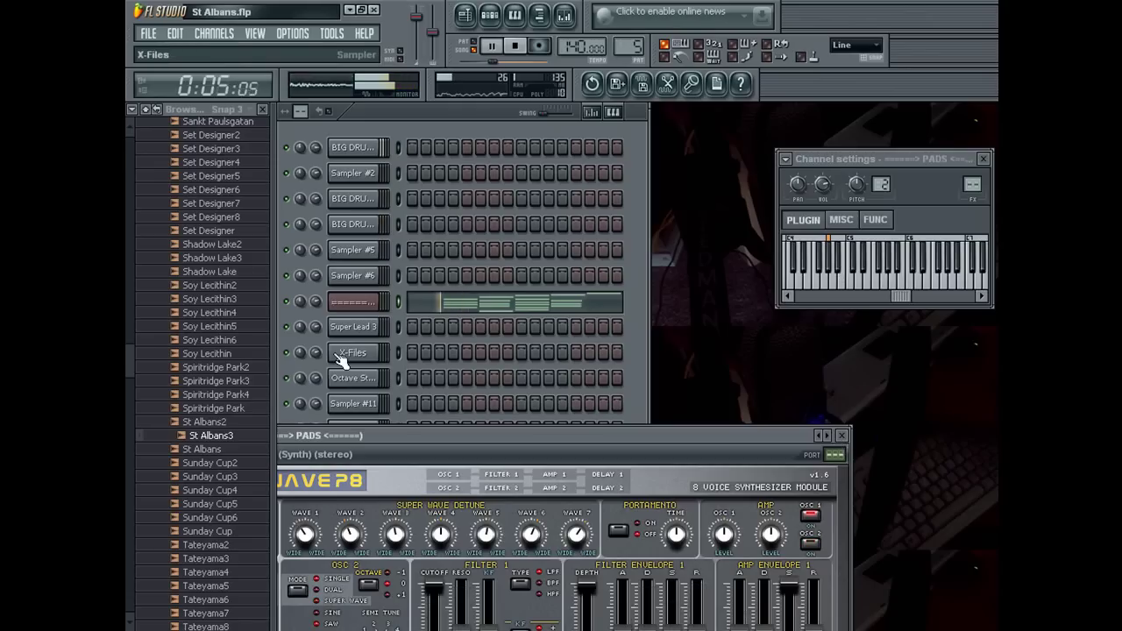
In the PADS channel's piano roll, add A#5, G5, D#5 and C5 in bar 6 and a C7 melody note in bar 7
{"action": "left_click", "coordinate": [347, 313]}
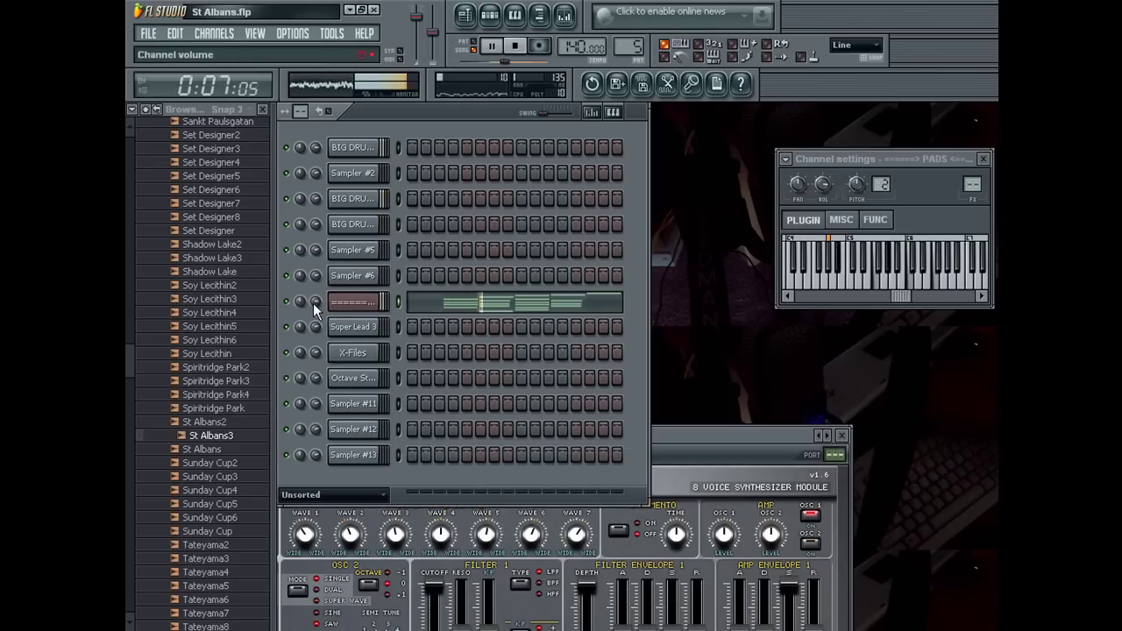
{"action": "left_click", "coordinate": [426, 307]}
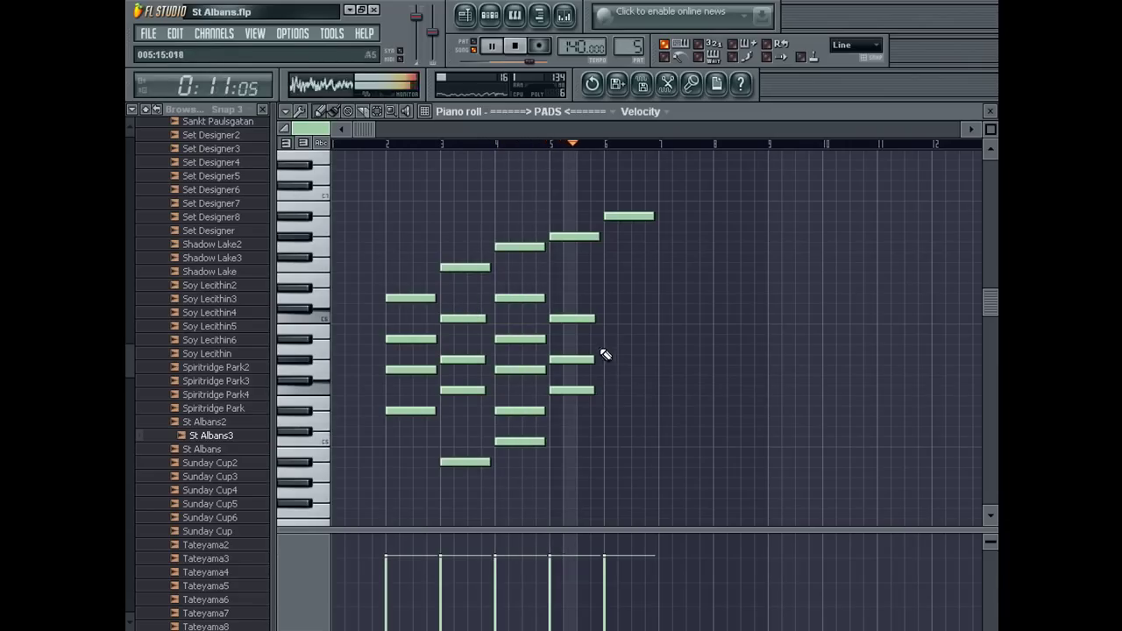
{"action": "key", "text": "space"}
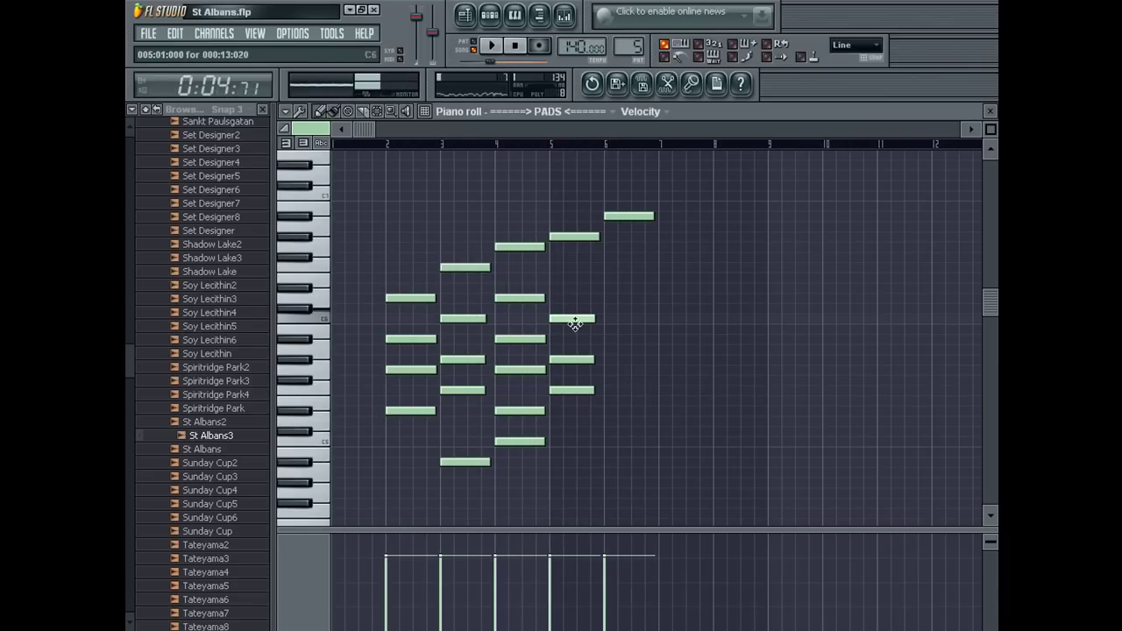
{"action": "key", "text": "space"}
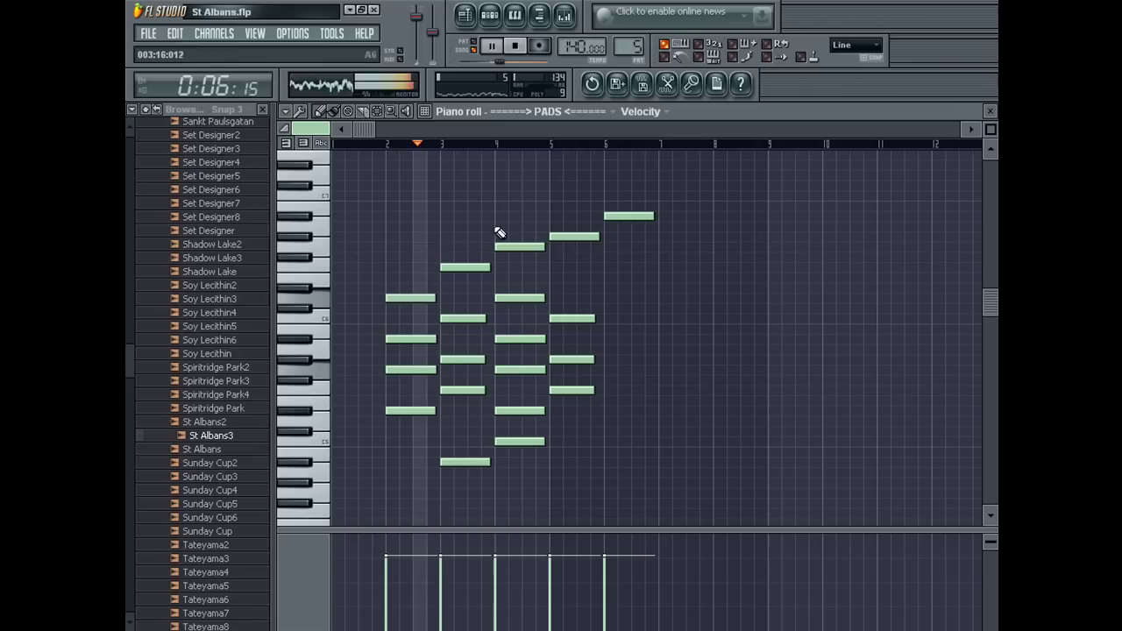
{"action": "left_click", "coordinate": [608, 338]}
{"action": "left_click", "coordinate": [607, 369]}
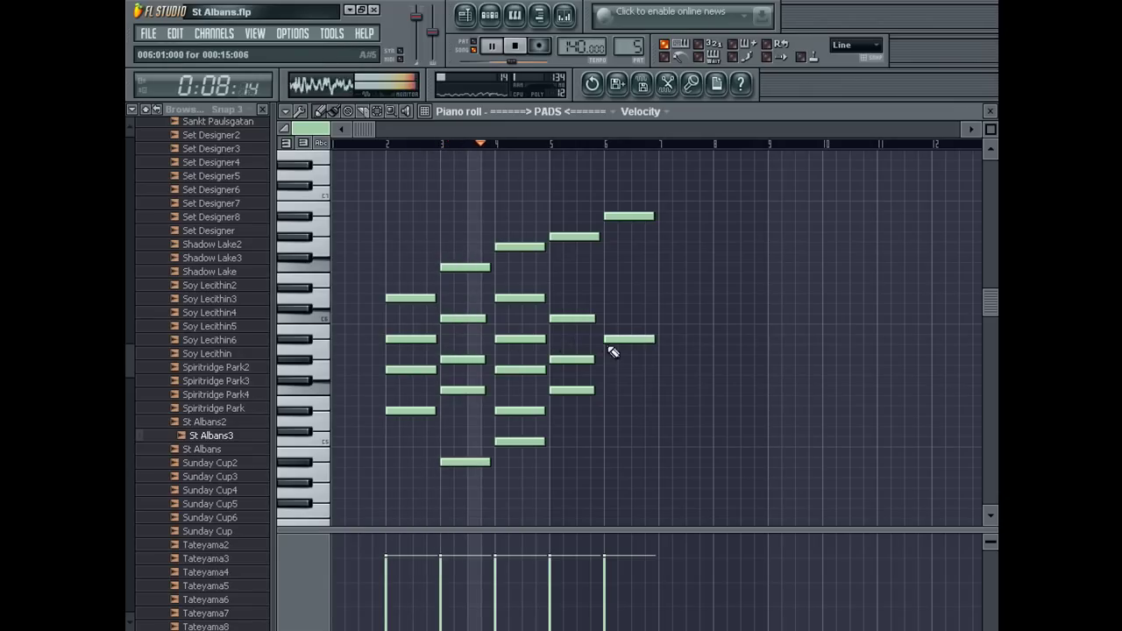
{"action": "left_click", "coordinate": [608, 410]}
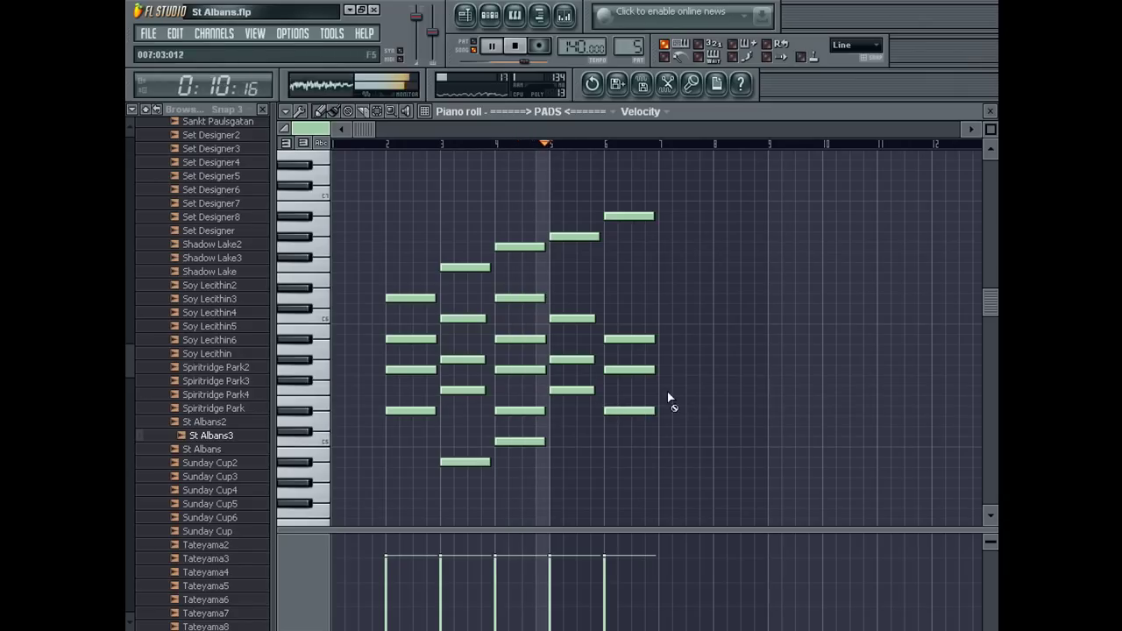
{"action": "left_click", "coordinate": [607, 441]}
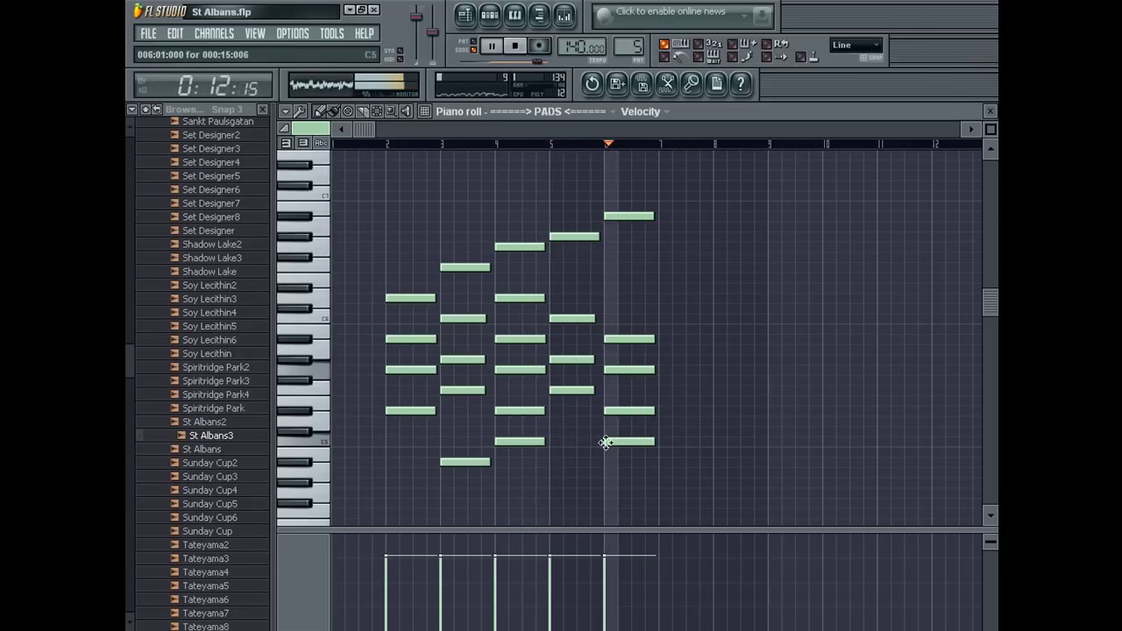
{"action": "left_click", "coordinate": [660, 195]}
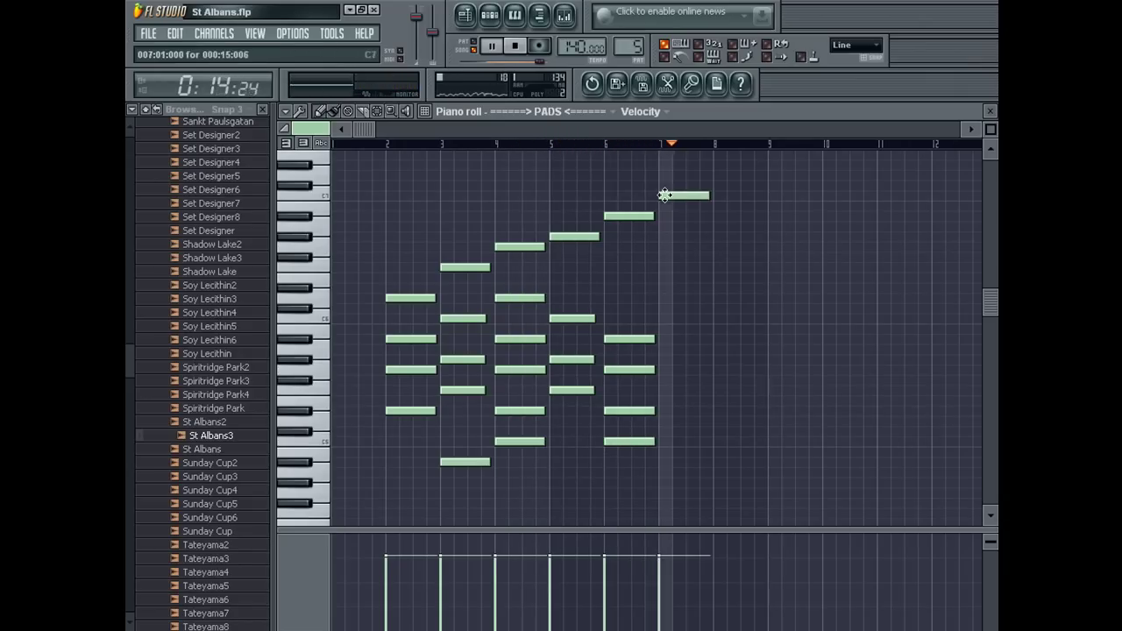
Duplicate all playlist clips so they repeat from bar 9, and play the song from around bar 8
{"action": "left_click", "coordinate": [471, 51]}
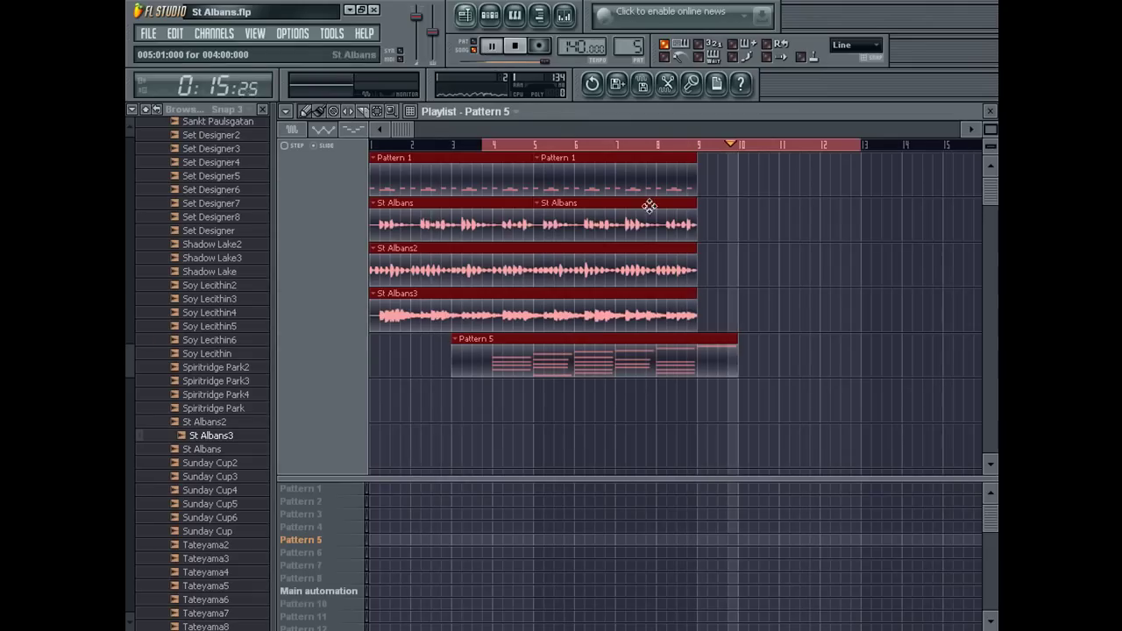
{"action": "key", "text": "ctrl+b"}
{"action": "left_click", "coordinate": [670, 145]}
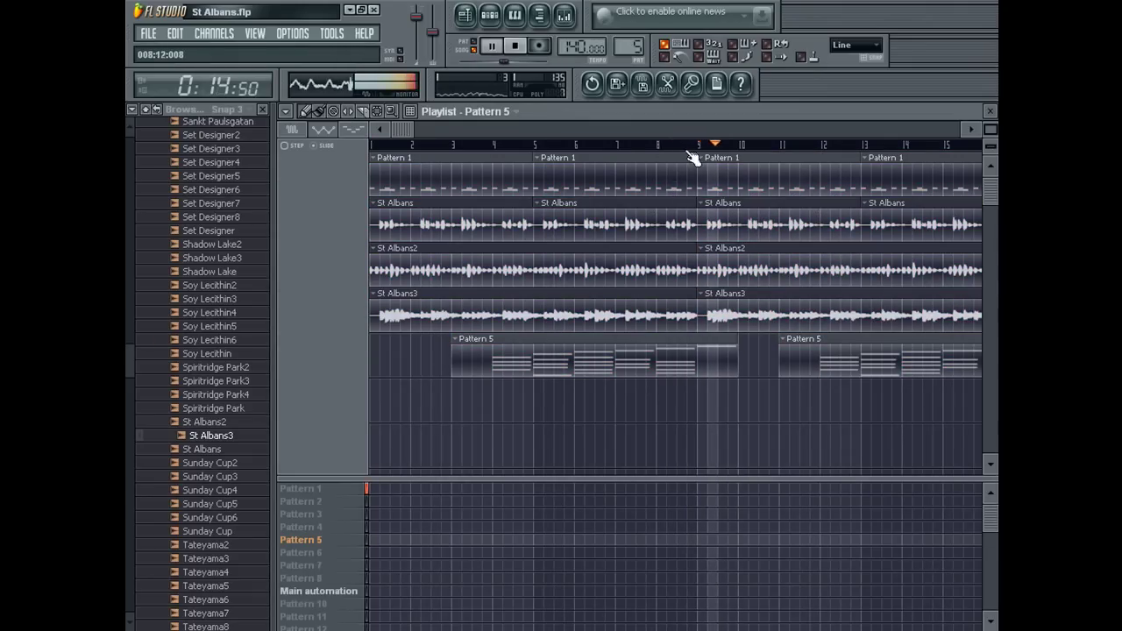
{"action": "left_click", "coordinate": [657, 146]}
Replace the C7 note in bar 7 of pattern 5 with stacked G6, D#6, C6 and A#5 notes
{"action": "double_click", "coordinate": [586, 366]}
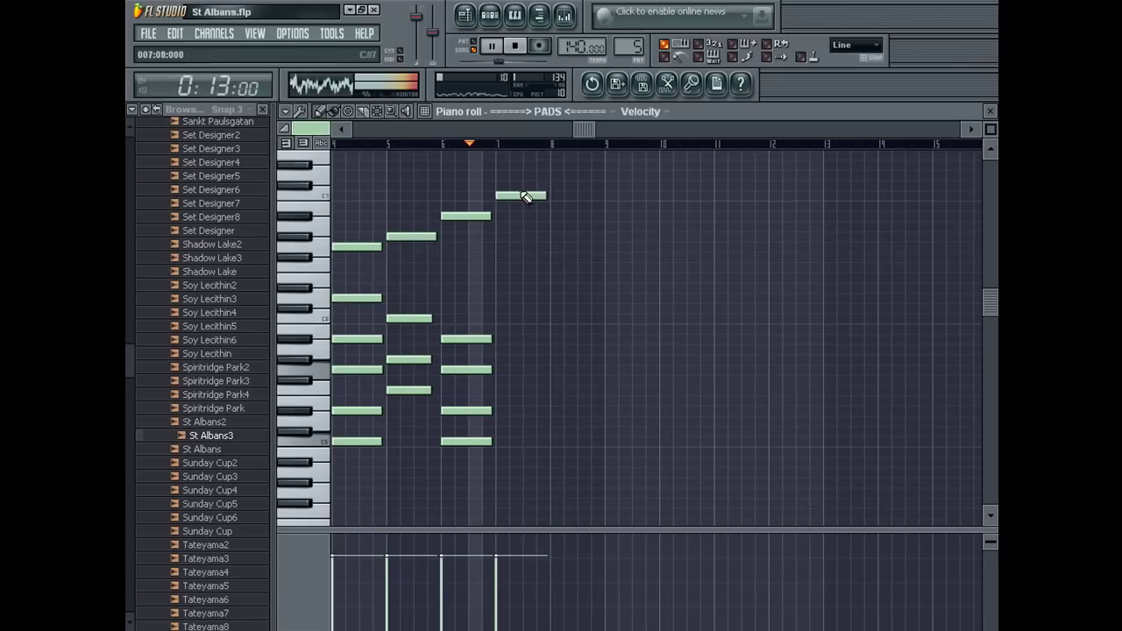
{"action": "right_click", "coordinate": [526, 194]}
{"action": "left_click", "coordinate": [498, 238]}
{"action": "mouse_move", "coordinate": [503, 244]}
{"action": "left_mouse_down"}
{"action": "mouse_move", "coordinate": [499, 231]}
{"action": "mouse_move", "coordinate": [503, 254]}
{"action": "left_mouse_up"}
{"action": "key", "text": "space"}
{"action": "left_click", "coordinate": [537, 309]}
{"action": "left_click_drag", "start_coordinate": [538, 314], "coordinate": [493, 289]}
{"action": "mouse_move", "coordinate": [504, 349]}
{"action": "left_mouse_down"}
{"action": "mouse_move", "coordinate": [501, 316]}
{"action": "mouse_move", "coordinate": [506, 341]}
{"action": "left_mouse_up"}
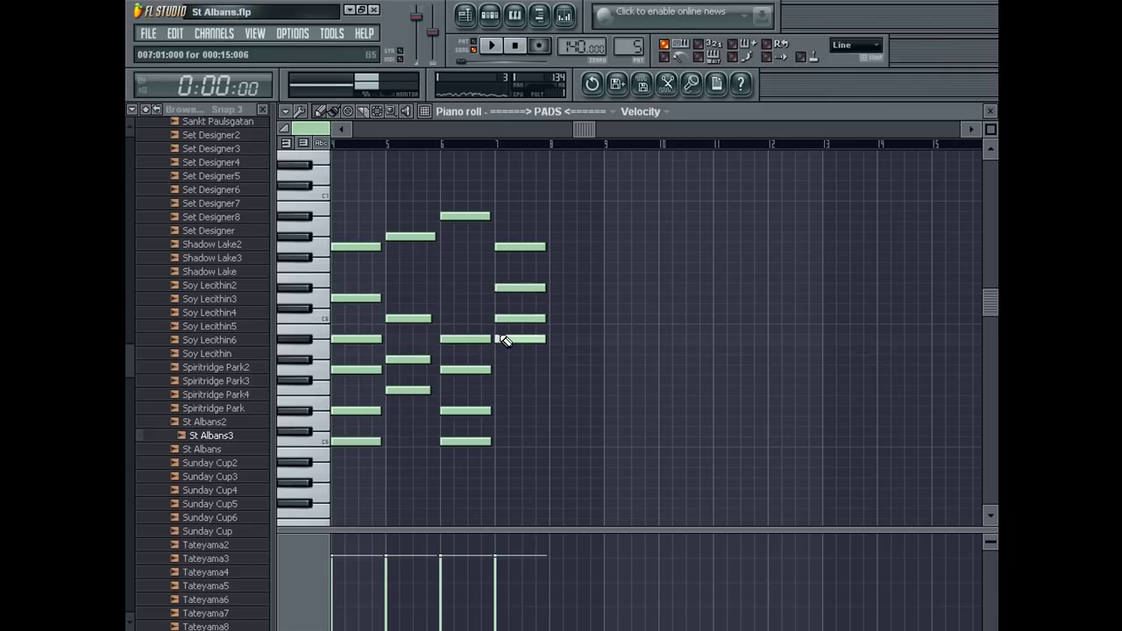
Extend the bar 7 chord downward with G#5, F5, D#5, C5 and A#4 notes
{"action": "left_click_drag", "start_coordinate": [491, 404], "coordinate": [494, 370]}
{"action": "right_click", "coordinate": [513, 387]}
{"action": "right_click", "coordinate": [512, 371]}
{"action": "left_click", "coordinate": [502, 361]}
{"action": "left_click", "coordinate": [499, 391]}
{"action": "left_click", "coordinate": [500, 423]}
{"action": "right_click", "coordinate": [503, 422]}
{"action": "left_click", "coordinate": [499, 411]}
{"action": "left_click_drag", "start_coordinate": [499, 431], "coordinate": [502, 442]}
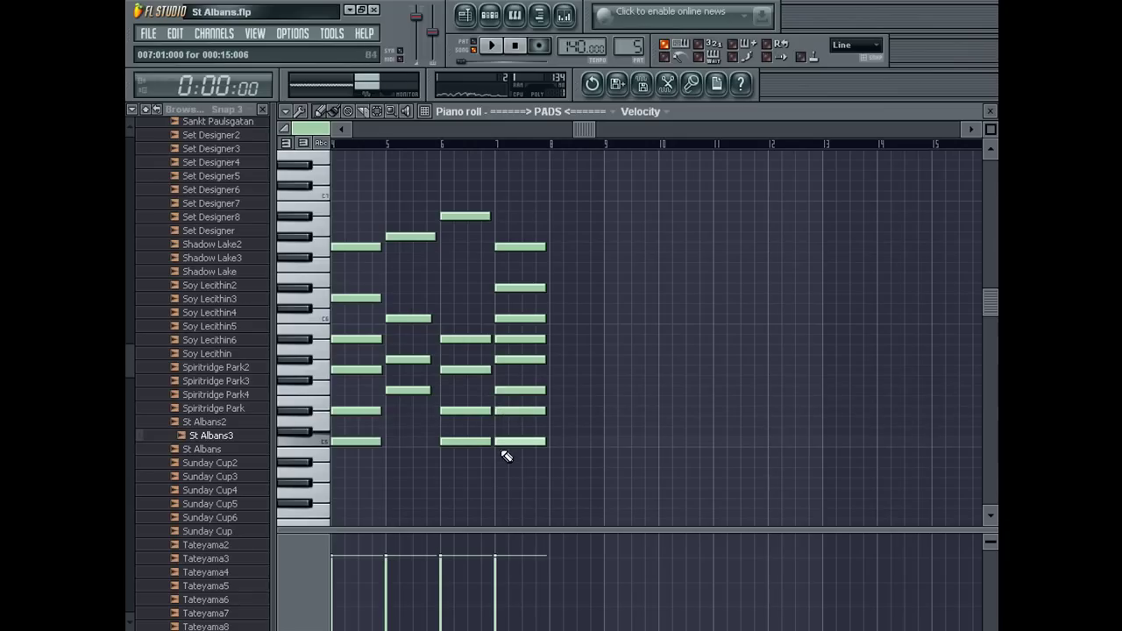
{"action": "left_click", "coordinate": [508, 462]}
{"action": "key", "text": "space"}
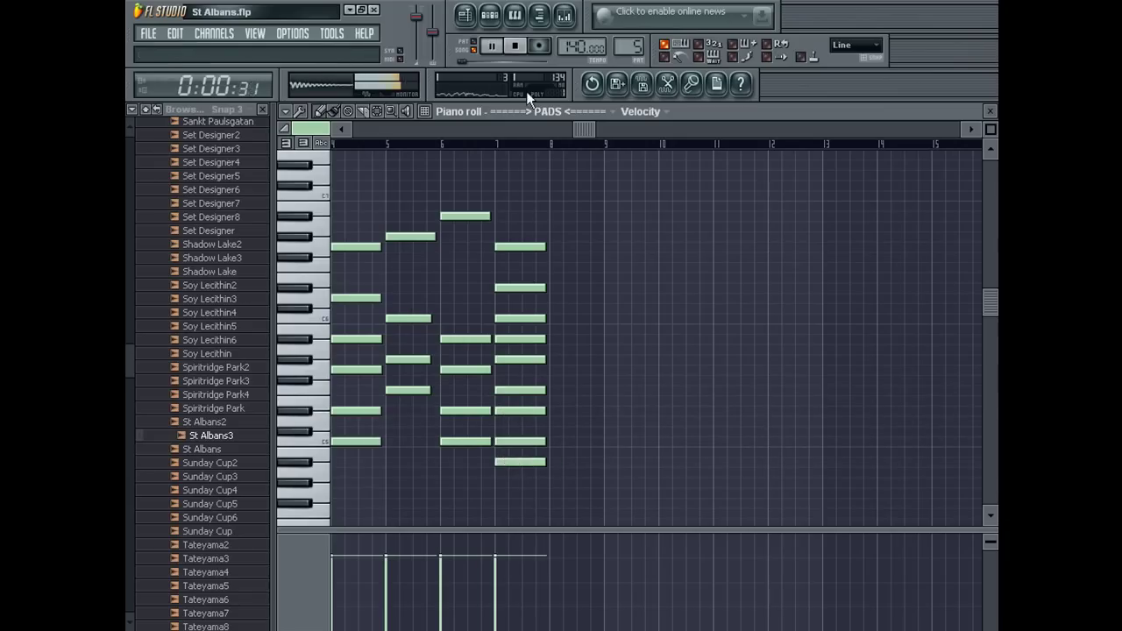
Play the song in the playlist from around bar 8, and again from around bar 4
{"action": "left_click", "coordinate": [464, 14]}
{"action": "left_click", "coordinate": [668, 144]}
{"action": "left_click", "coordinate": [666, 146]}
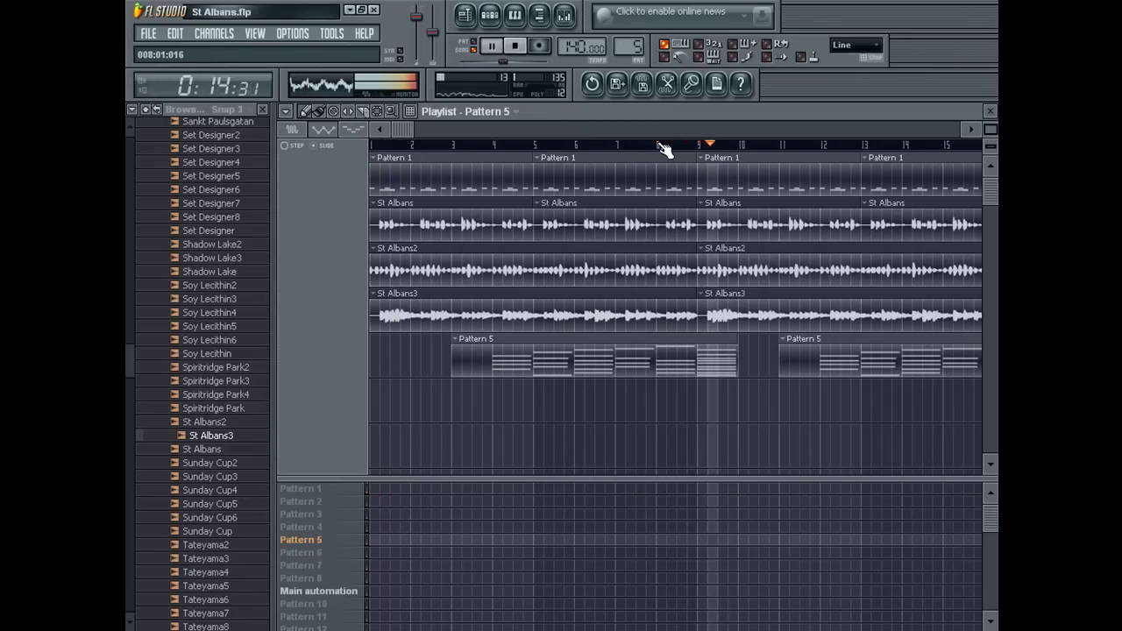
{"action": "left_click", "coordinate": [504, 145]}
Slice the Pattern 1, St Albans, St Albans2 and St Albans3 clips at bar 10 and delete their bar 9 pieces
{"action": "left_click", "coordinate": [361, 112]}
{"action": "left_click_drag", "start_coordinate": [739, 345], "coordinate": [743, 143]}
{"action": "right_click", "coordinate": [716, 180]}
{"action": "right_click", "coordinate": [721, 225]}
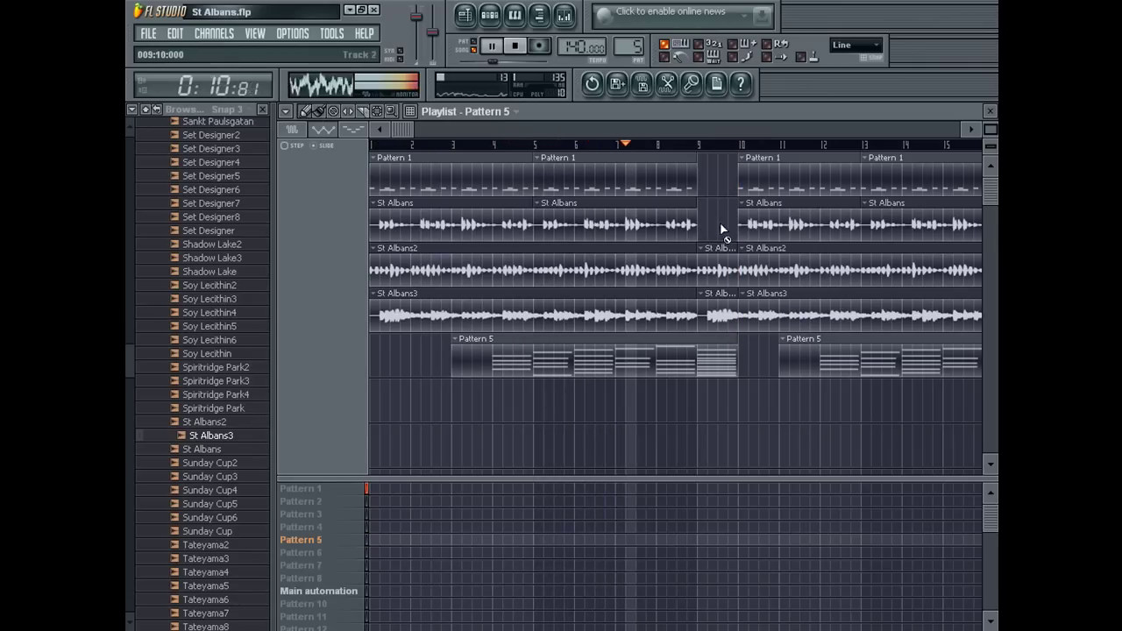
{"action": "right_click", "coordinate": [724, 262]}
{"action": "right_click", "coordinate": [727, 300]}
Place Pattern 6 clips on track 6 at bars 5 and 7, and delete the repeated Pattern 5 clip at bar 11
{"action": "key", "text": "plus"}
{"action": "left_click", "coordinate": [533, 412]}
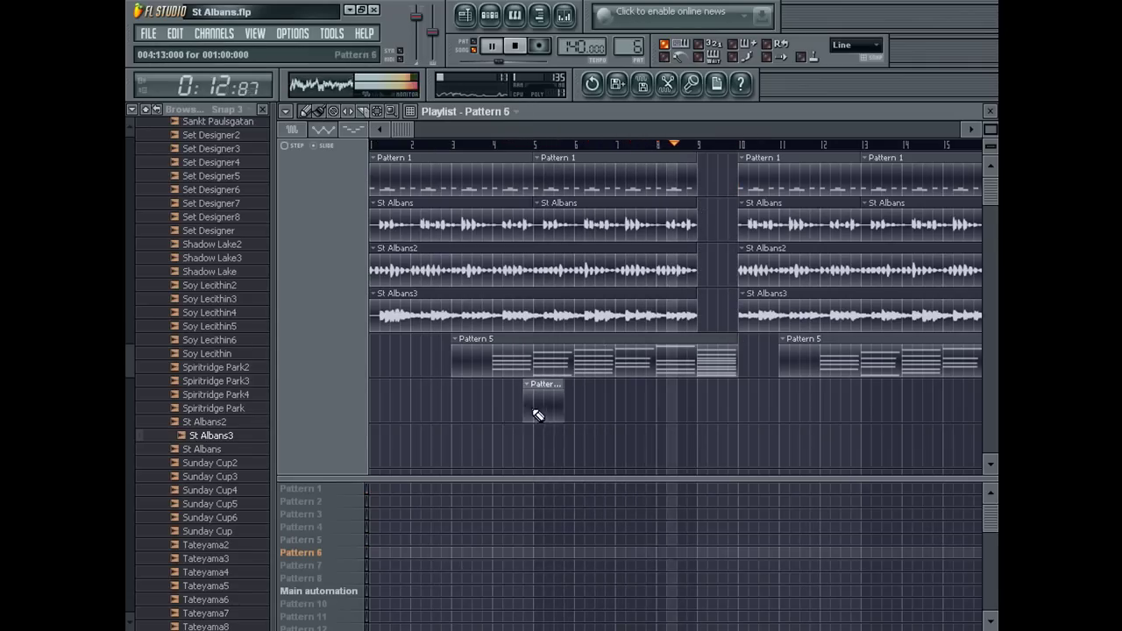
{"action": "left_click", "coordinate": [620, 402]}
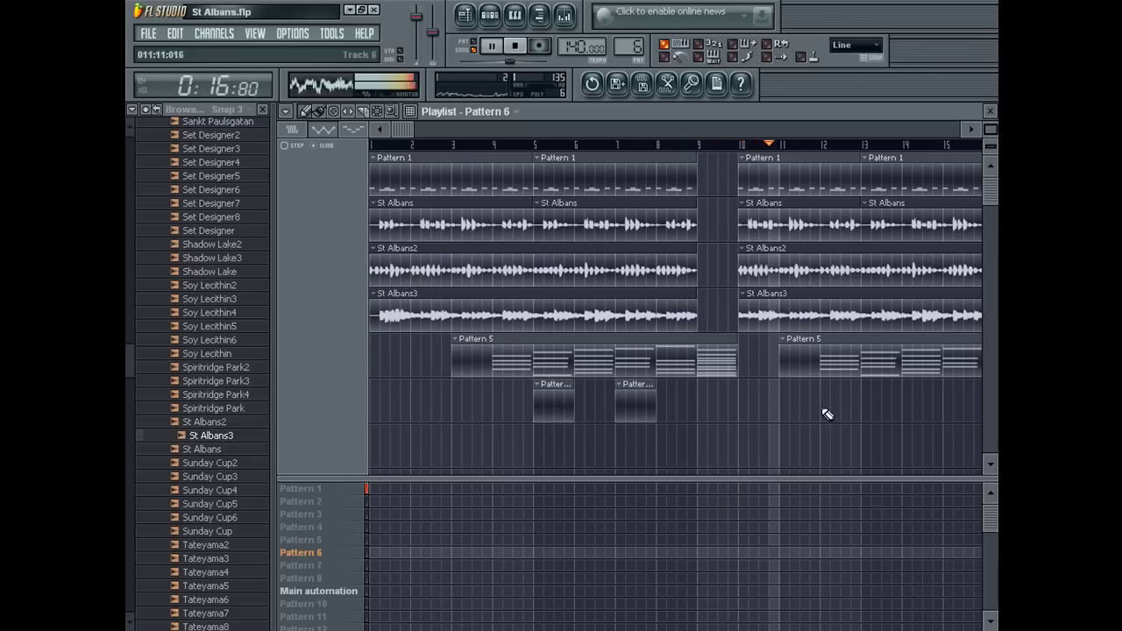
{"action": "right_click", "coordinate": [863, 372]}
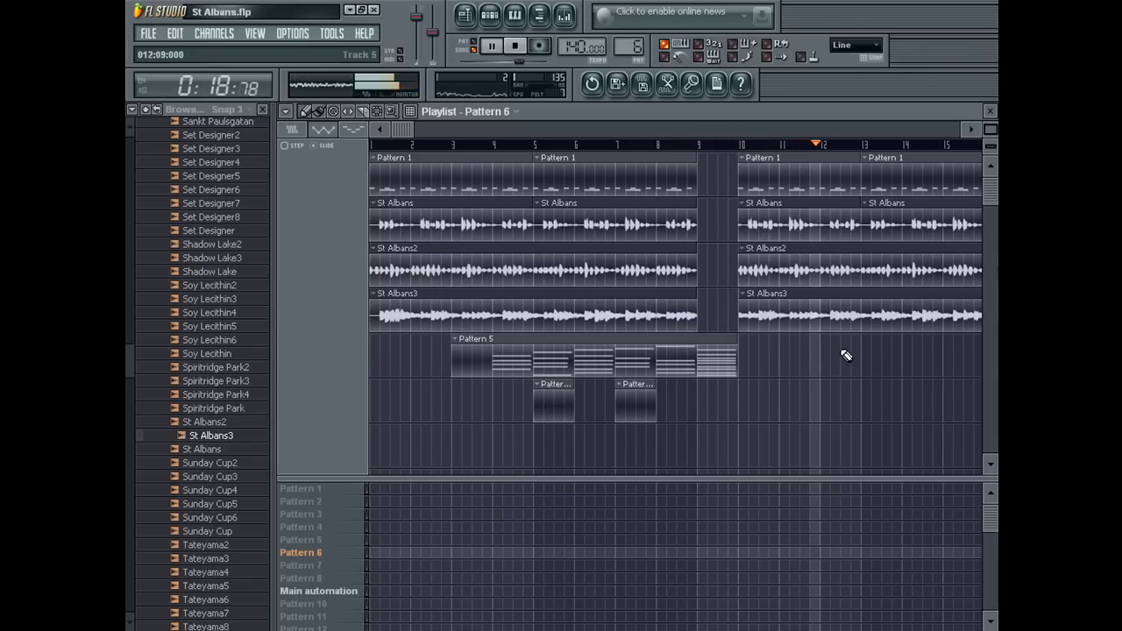
Try the second section without the St Albans2, St Albans or St Albans3 clips in turn, undoing each removal
{"action": "right_click", "coordinate": [821, 279]}
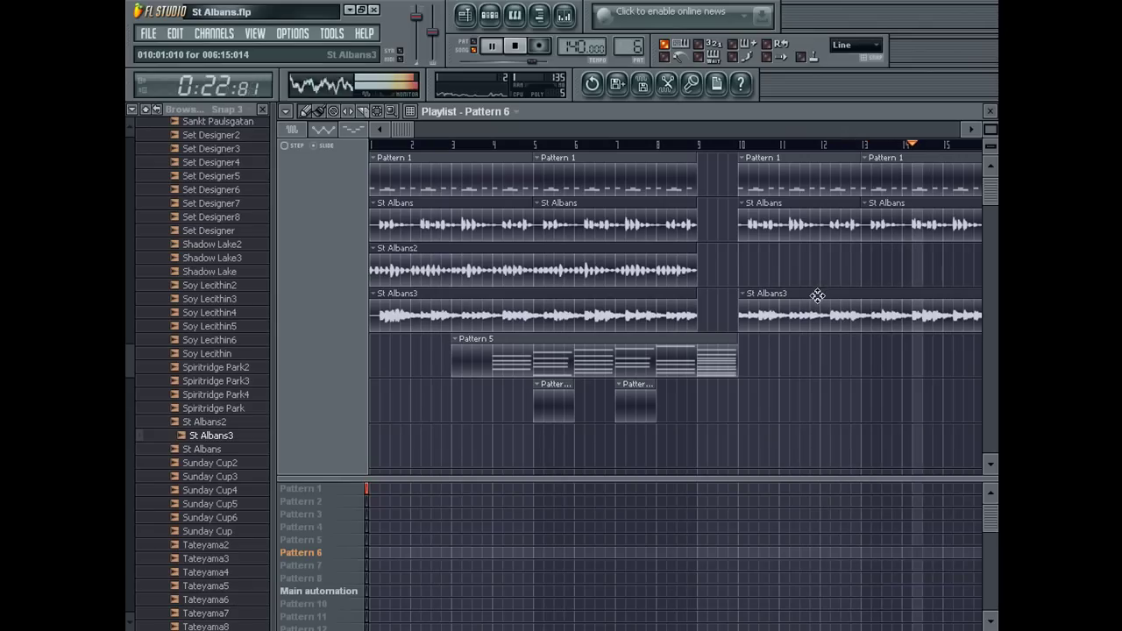
{"action": "key", "text": "ctrl+z"}
{"action": "right_click", "coordinate": [864, 226]}
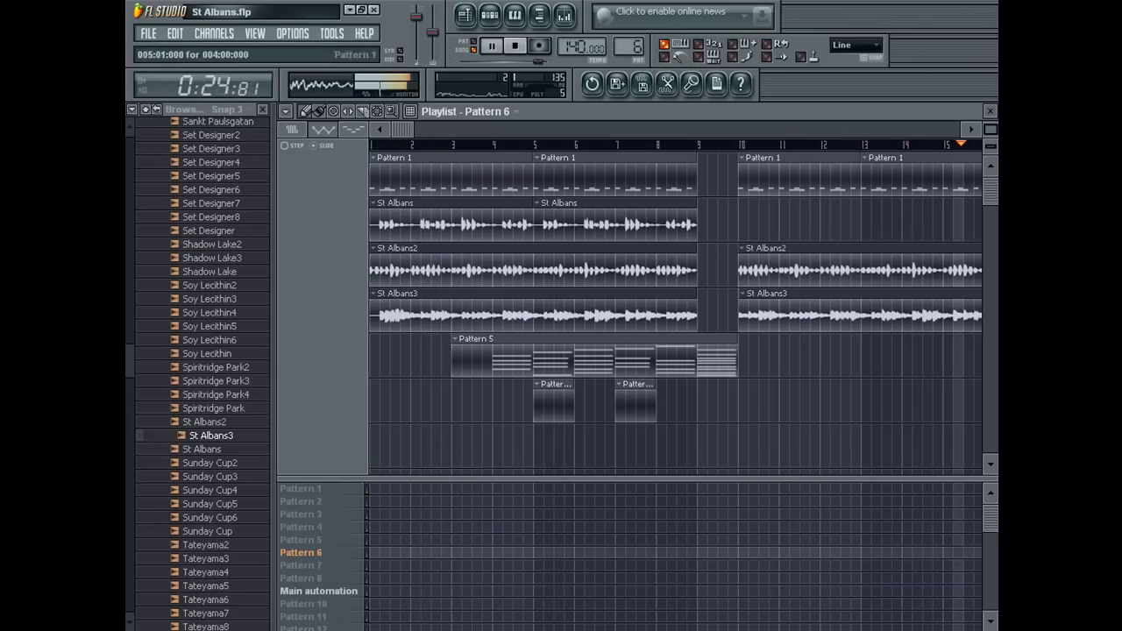
{"action": "left_click", "coordinate": [180, 34]}
{"action": "left_click", "coordinate": [183, 56]}
{"action": "left_click", "coordinate": [706, 143]}
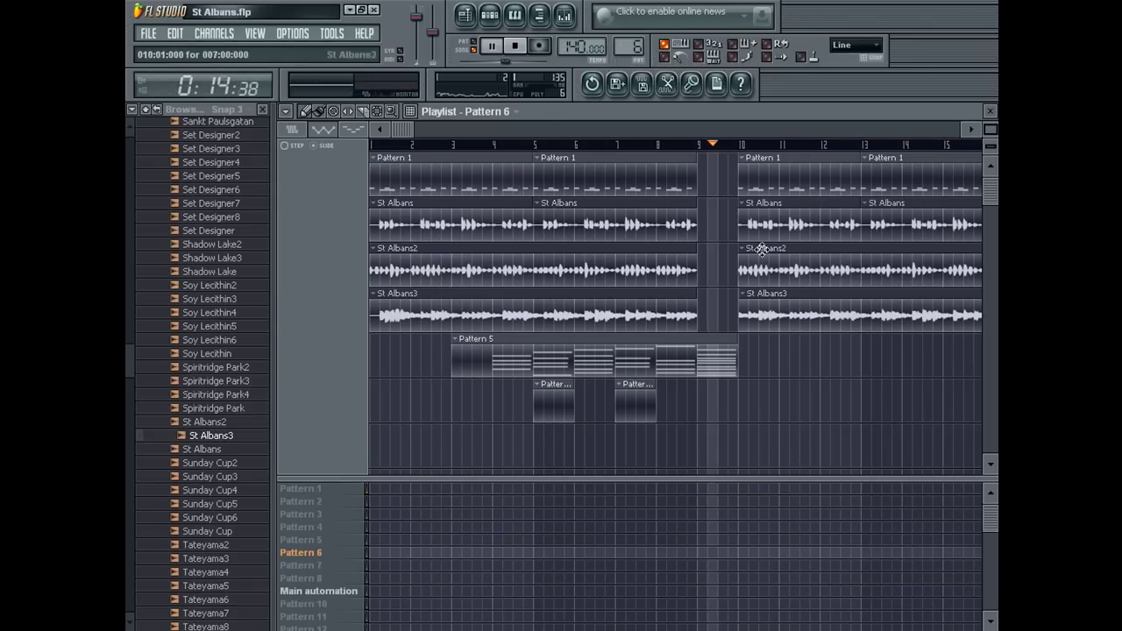
{"action": "right_click", "coordinate": [771, 313]}
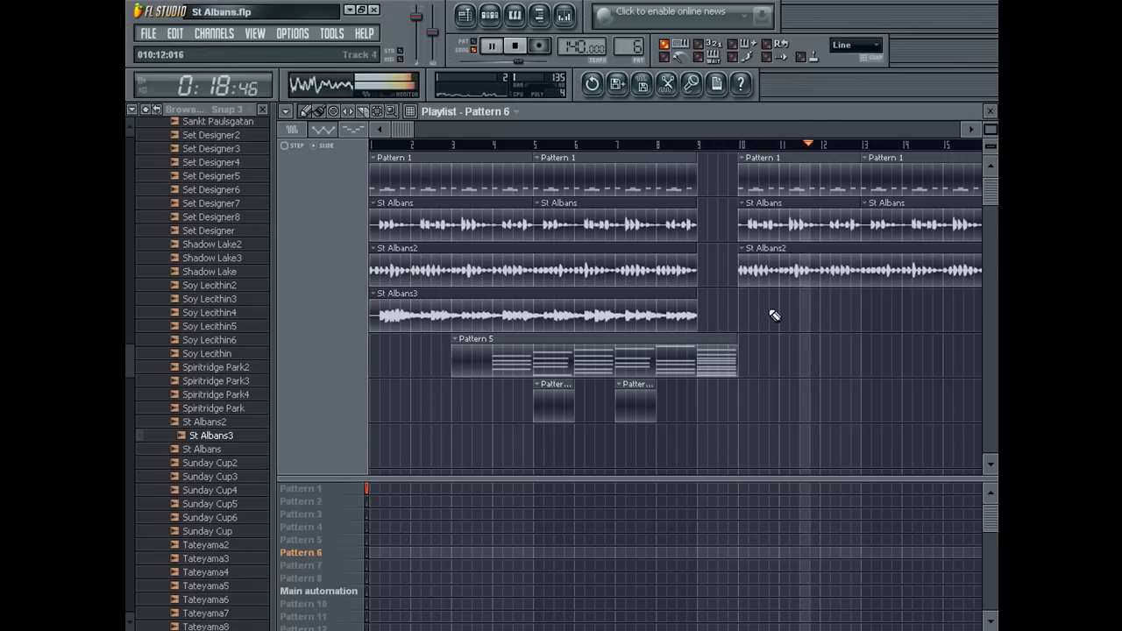
{"action": "key", "text": "ctrl+z"}
{"action": "right_click", "coordinate": [963, 217]}
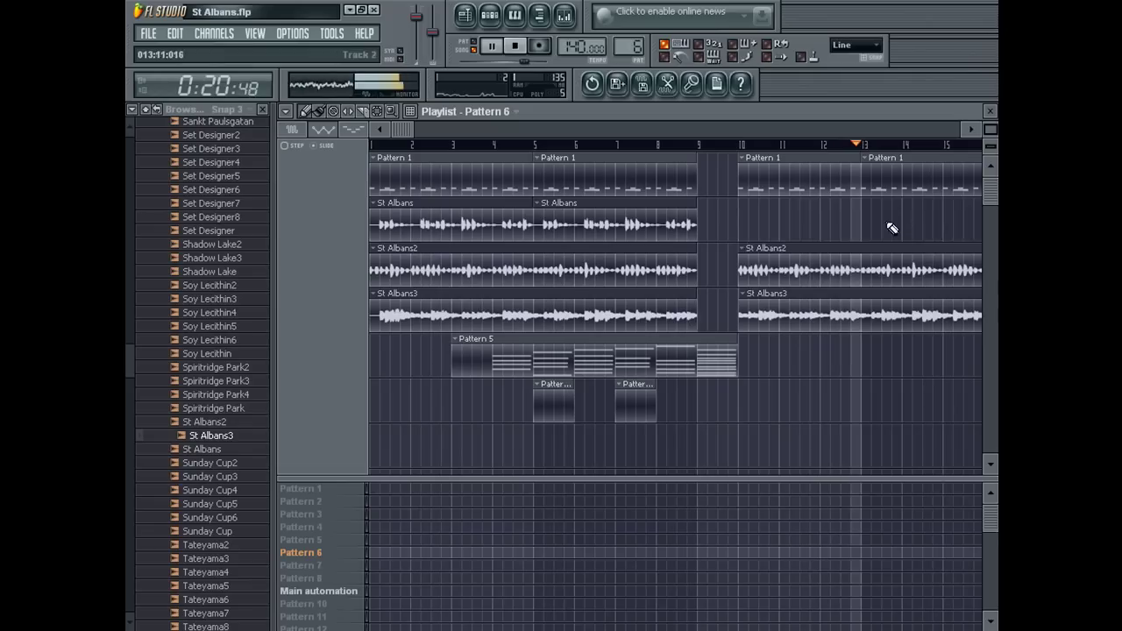
{"action": "key", "text": "ctrl+z"}
Delete the repeated St Albans2 clip that starts at bar 10
{"action": "right_click", "coordinate": [951, 261]}
{"action": "left_click_drag", "start_coordinate": [990, 129], "coordinate": [964, 129]}
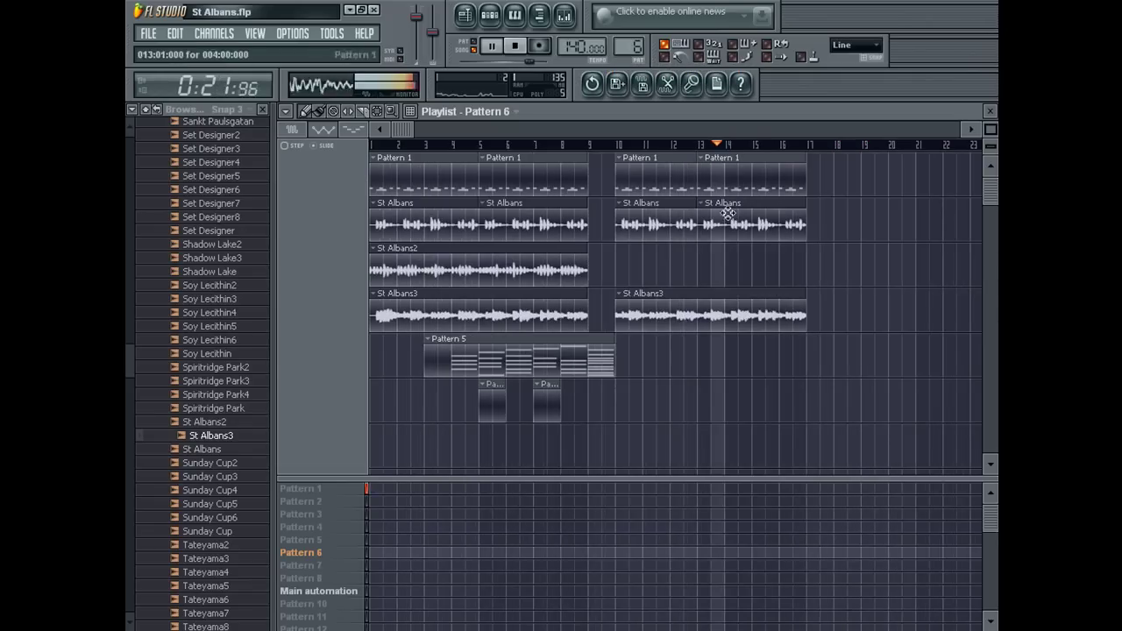
Open Pattern 6 in the step sequencer and load the 808SD_4D_X snare from the 808 Drum Kit into Sampler #11
{"action": "double_click", "coordinate": [497, 388]}
{"action": "left_click", "coordinate": [131, 143]}
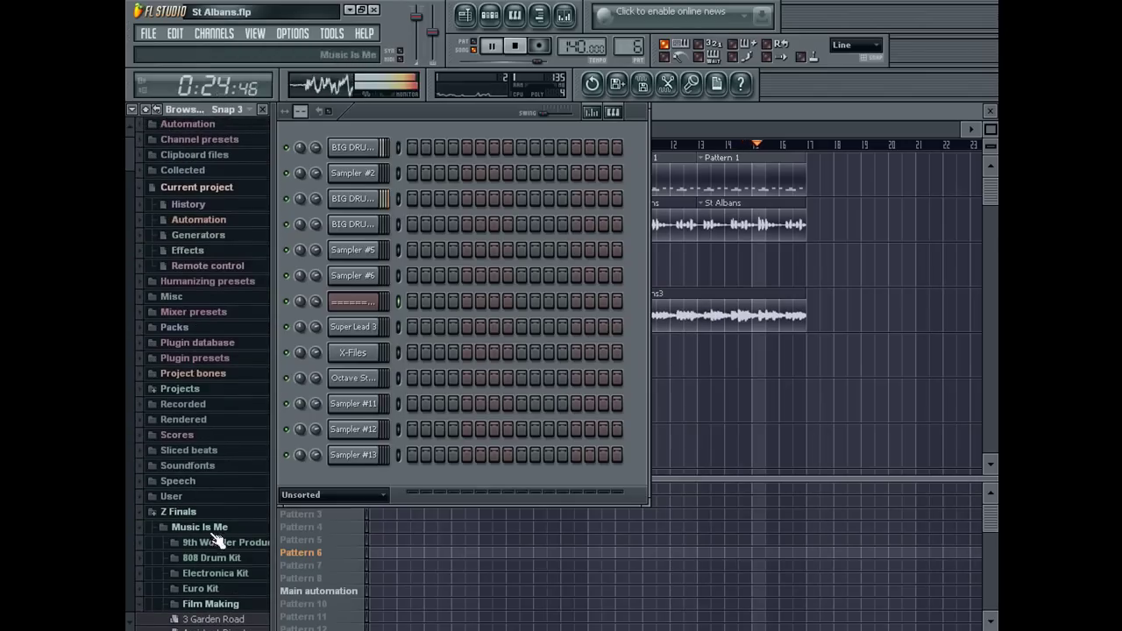
{"action": "left_click", "coordinate": [211, 557]}
{"action": "scroll", "coordinate": [245, 491], "scroll_direction": "down", "scroll_amount": 3}
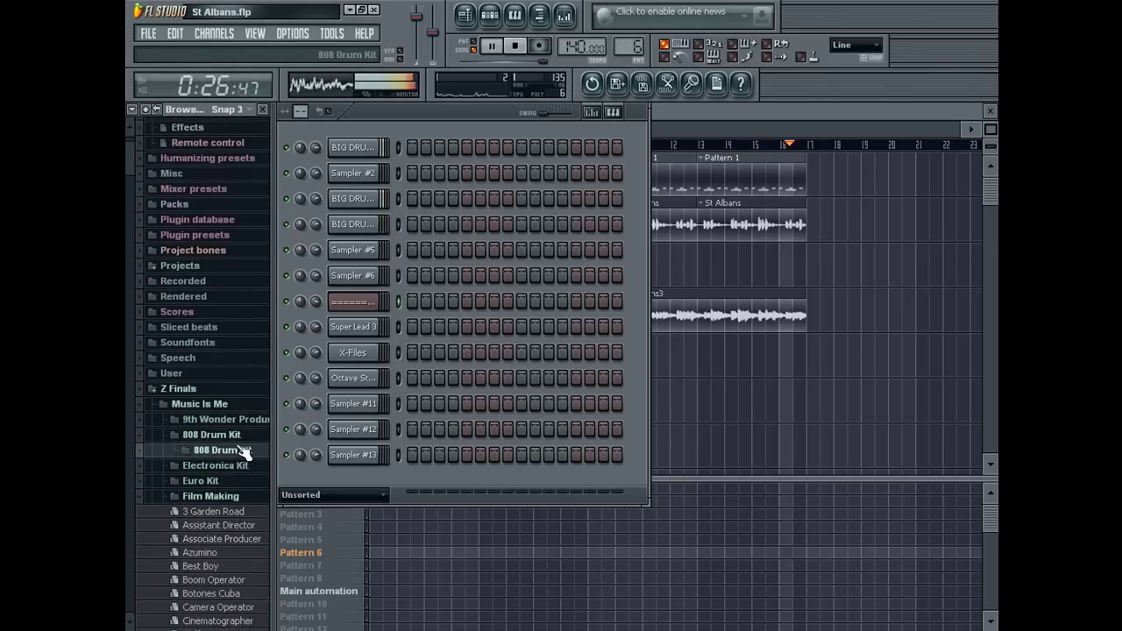
{"action": "left_click", "coordinate": [223, 450]}
{"action": "left_click", "coordinate": [231, 541]}
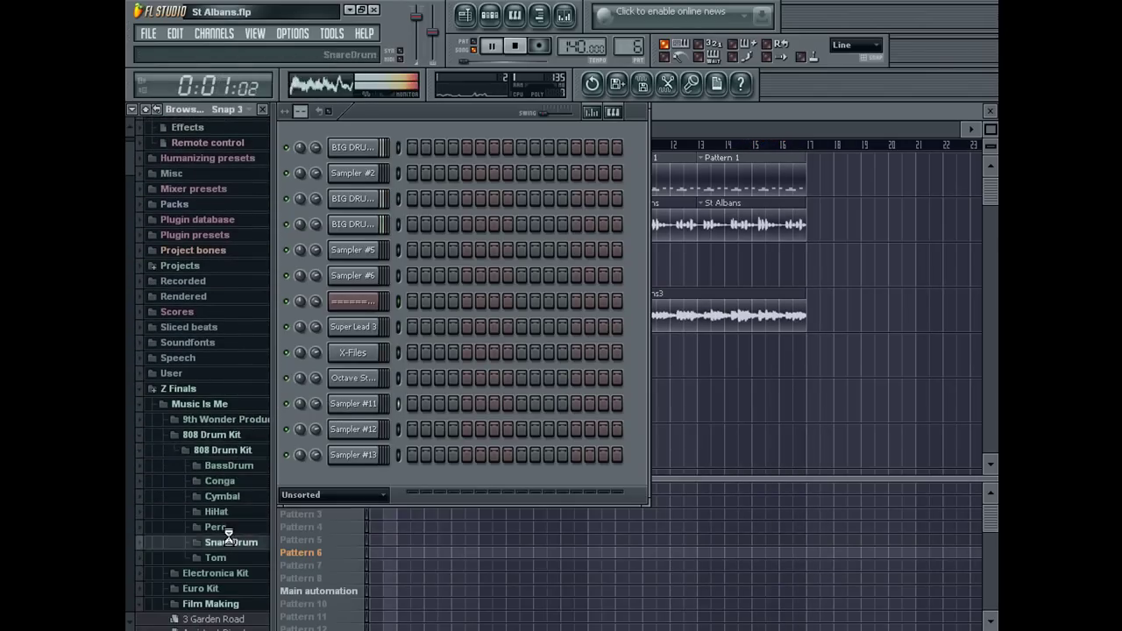
{"action": "scroll", "coordinate": [165, 236], "scroll_direction": "down", "scroll_amount": 10}
{"action": "scroll", "coordinate": [191, 218], "scroll_direction": "up", "scroll_amount": 10}
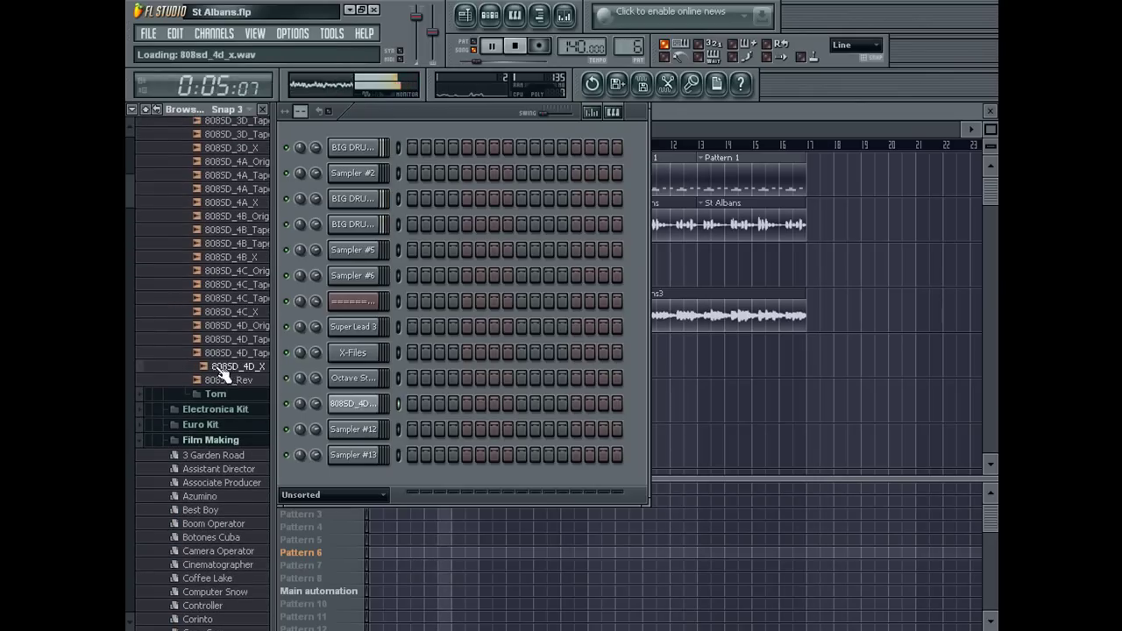
Place a C7 note at the start of bar 1 in Pattern 6's PADS piano roll and shorten it to one step
{"action": "left_click", "coordinate": [515, 25]}
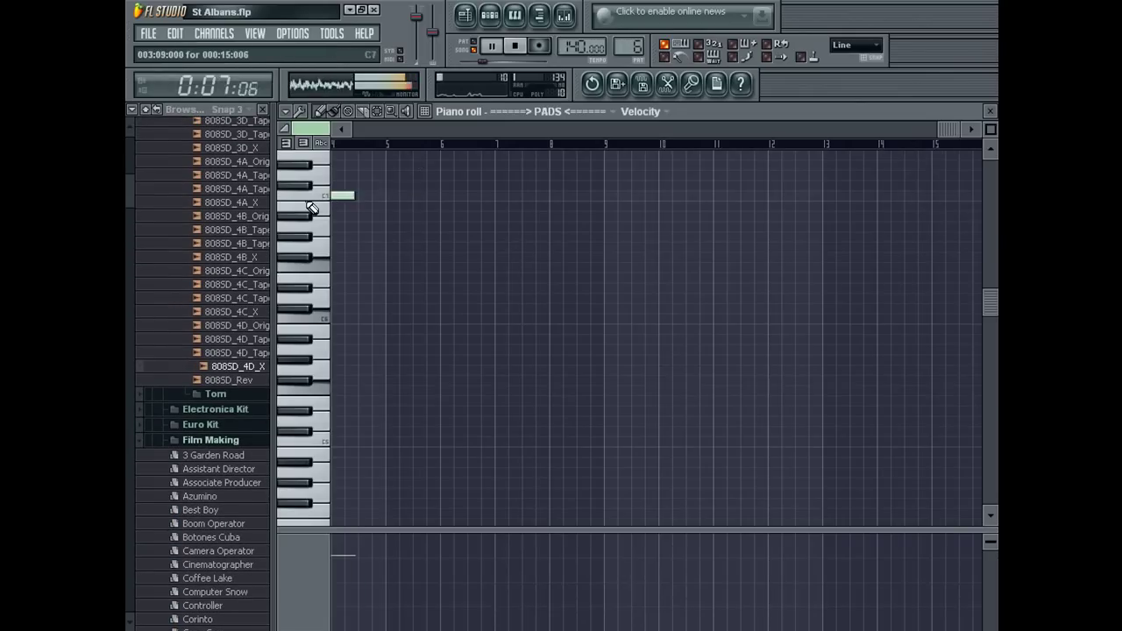
{"action": "scroll", "coordinate": [429, 132], "scroll_direction": "up", "scroll_amount": 5}
{"action": "left_click", "coordinate": [376, 197]}
{"action": "double_click", "coordinate": [572, 194]}
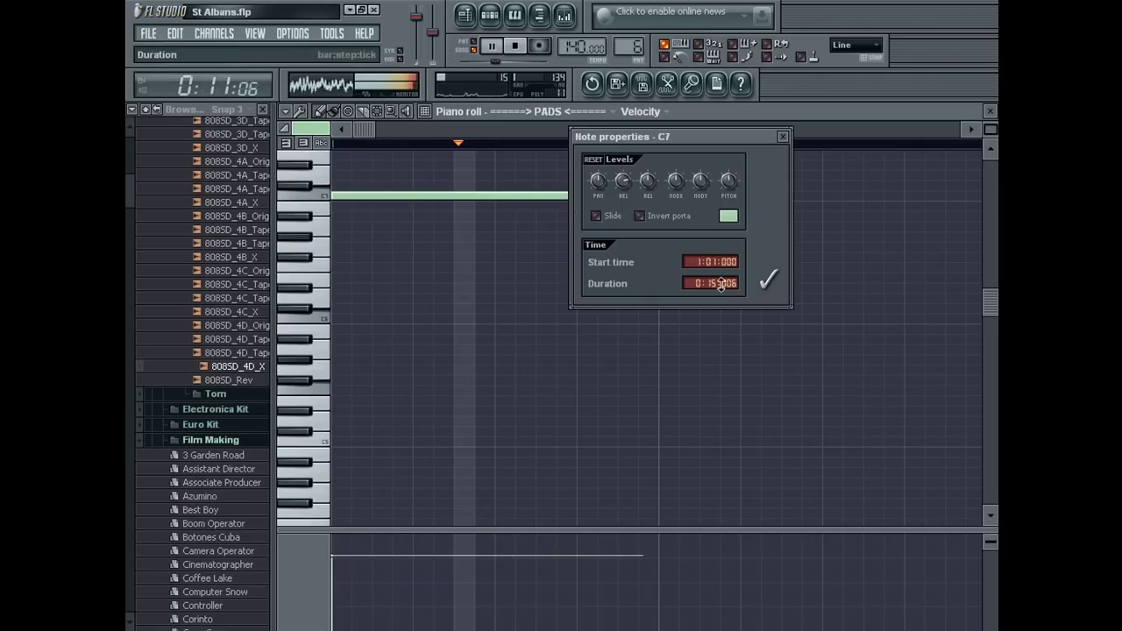
{"action": "left_click", "coordinate": [768, 286]}
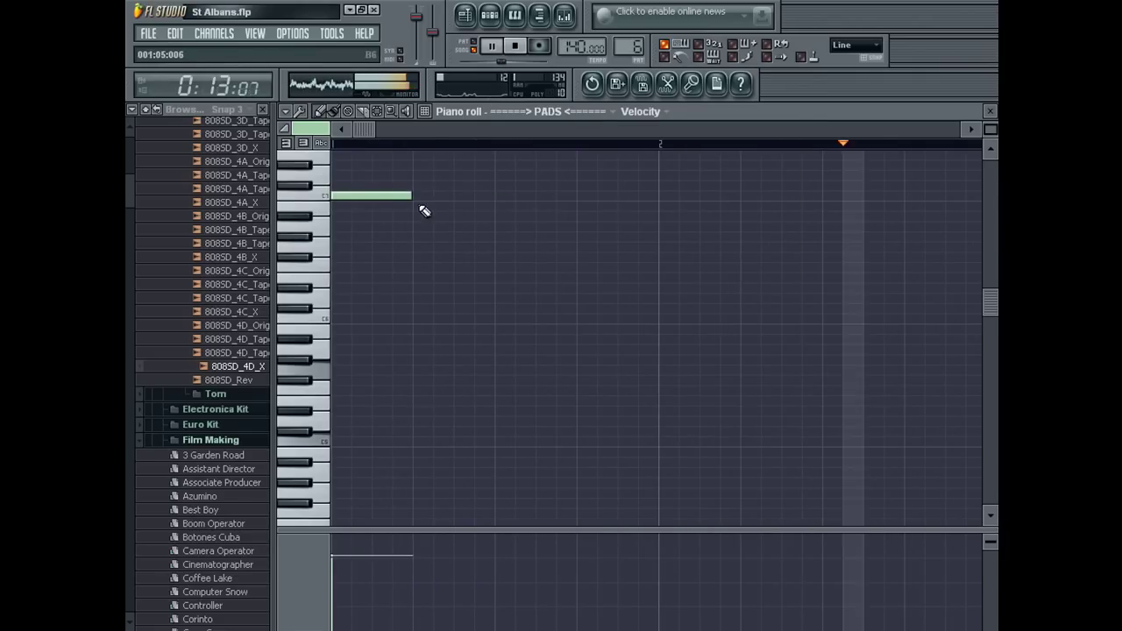
{"action": "left_click_drag", "start_coordinate": [405, 196], "coordinate": [351, 197]}
Add one-step C7 notes on steps 3, 5 and 7 of bar 1 and vary their velocities below the first note's
{"action": "left_click", "coordinate": [380, 196]}
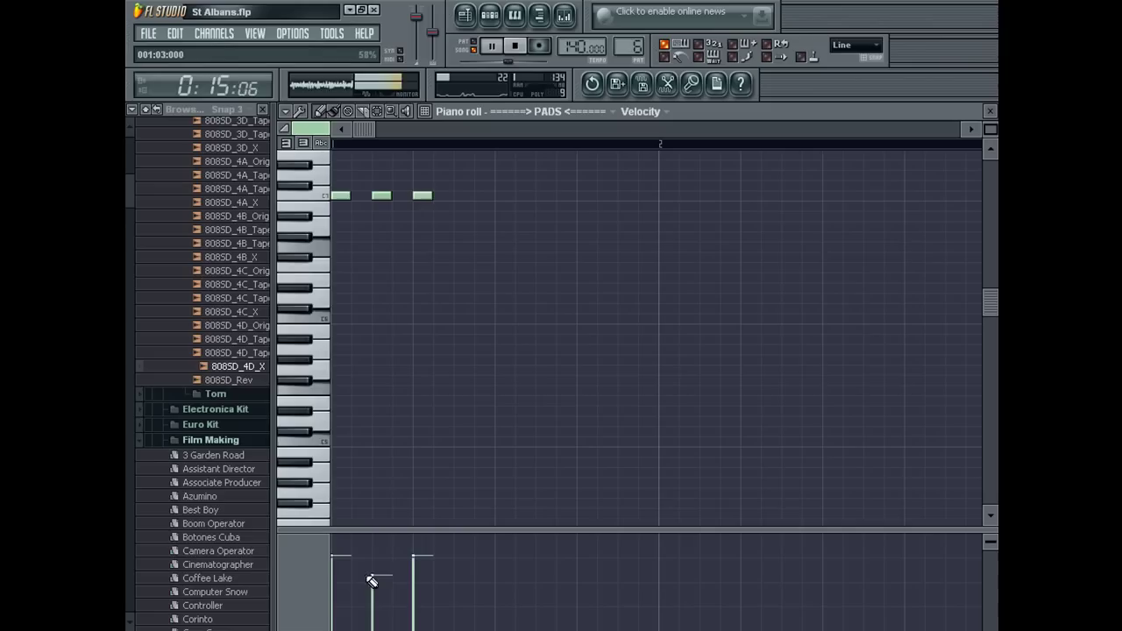
{"action": "left_click_drag", "start_coordinate": [369, 576], "coordinate": [372, 566]}
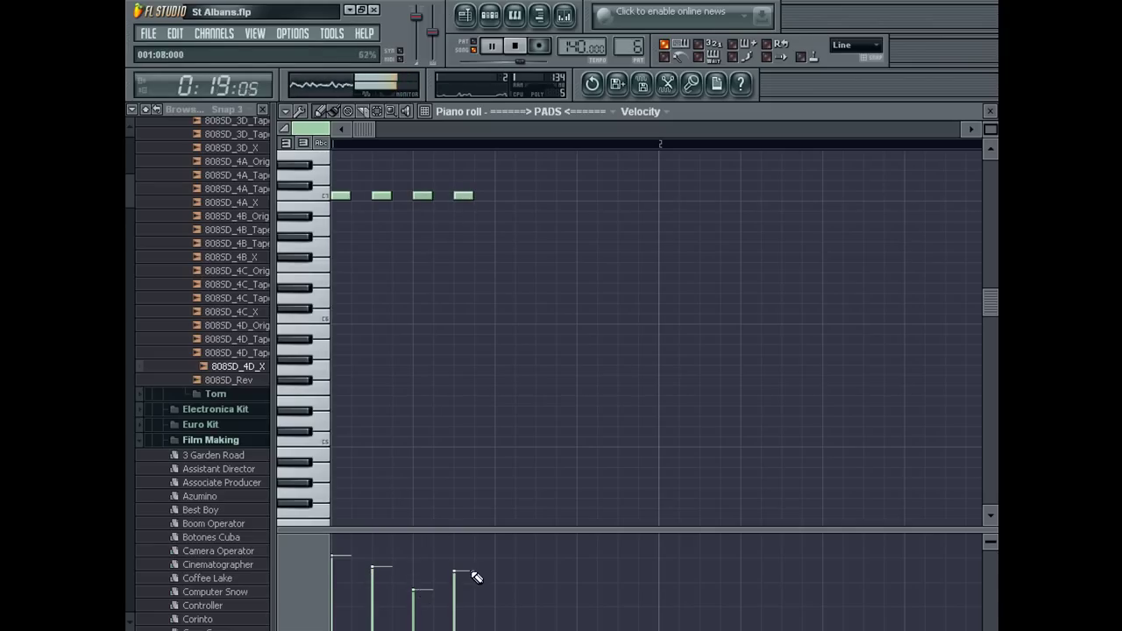
{"action": "left_click_drag", "start_coordinate": [471, 572], "coordinate": [471, 580]}
Repeat the four-note C7 group across all four bars of Pattern 6
{"action": "key", "text": "ctrl+a"}
{"action": "scroll", "coordinate": [482, 136], "scroll_direction": "down", "scroll_amount": 2}
{"action": "key", "text": "ctrl+b"}
{"action": "key", "text": "ctrl+a"}
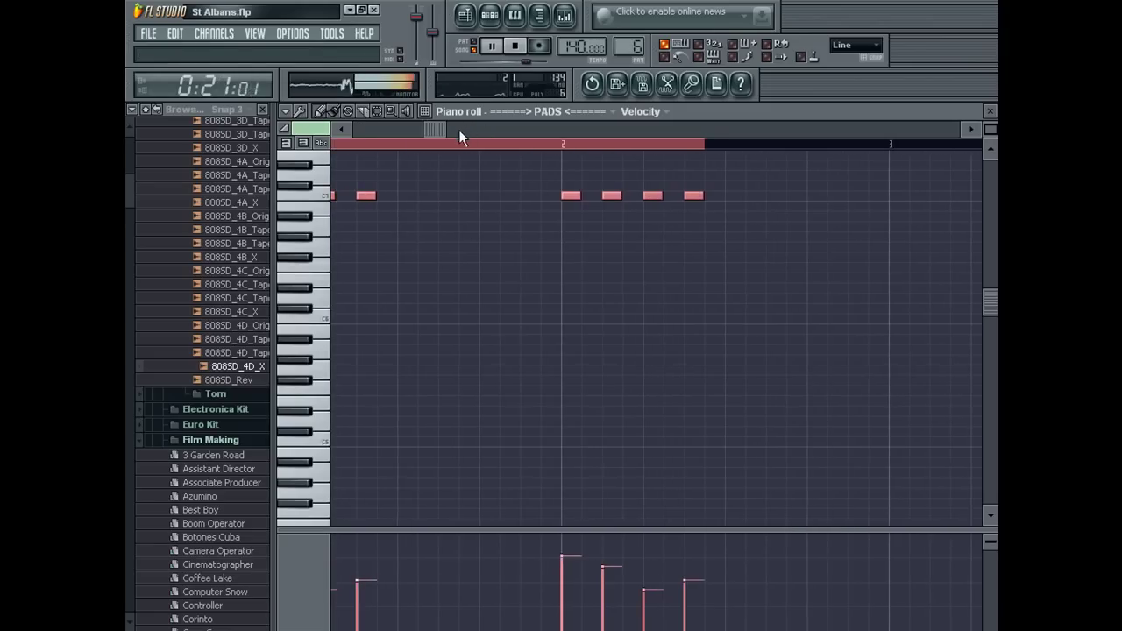
{"action": "left_click_drag", "start_coordinate": [435, 126], "coordinate": [125, 171]}
{"action": "key", "text": "ctrl+b"}
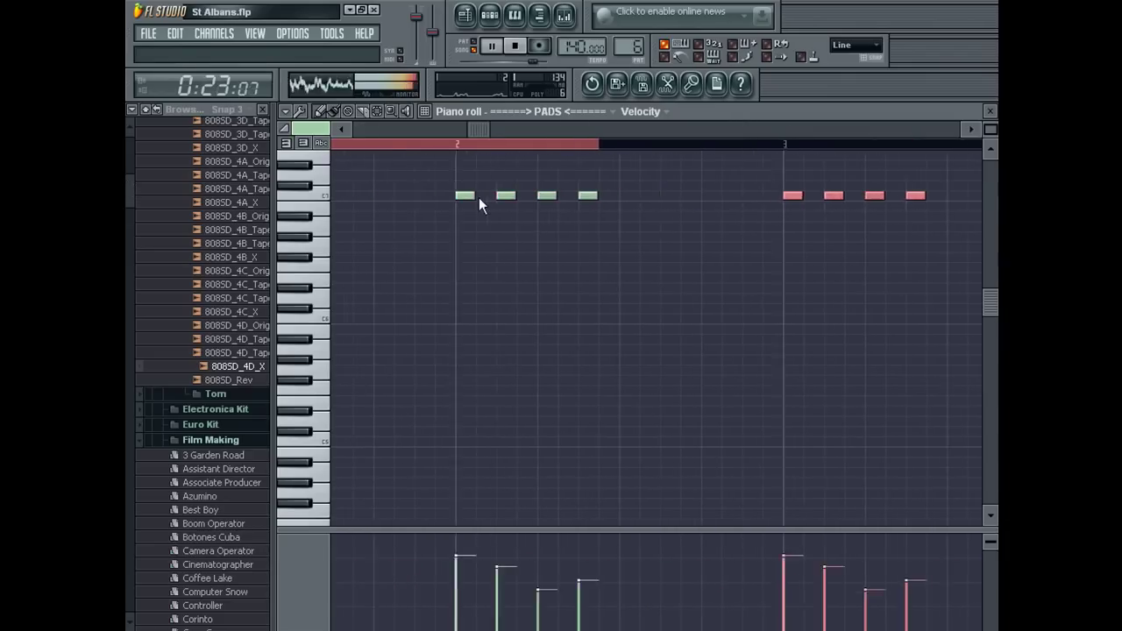
{"action": "key", "text": "ctrl+a"}
{"action": "mouse_move", "coordinate": [340, 194]}
{"action": "left_mouse_down"}
{"action": "mouse_move", "coordinate": [524, 198]}
{"action": "mouse_move", "coordinate": [497, 195]}
{"action": "left_mouse_up"}
Delete the overlapping Pattern 6 clip at bar 7 in the playlist and put the bar 5 clip back on track 6
{"action": "key", "text": "F5"}
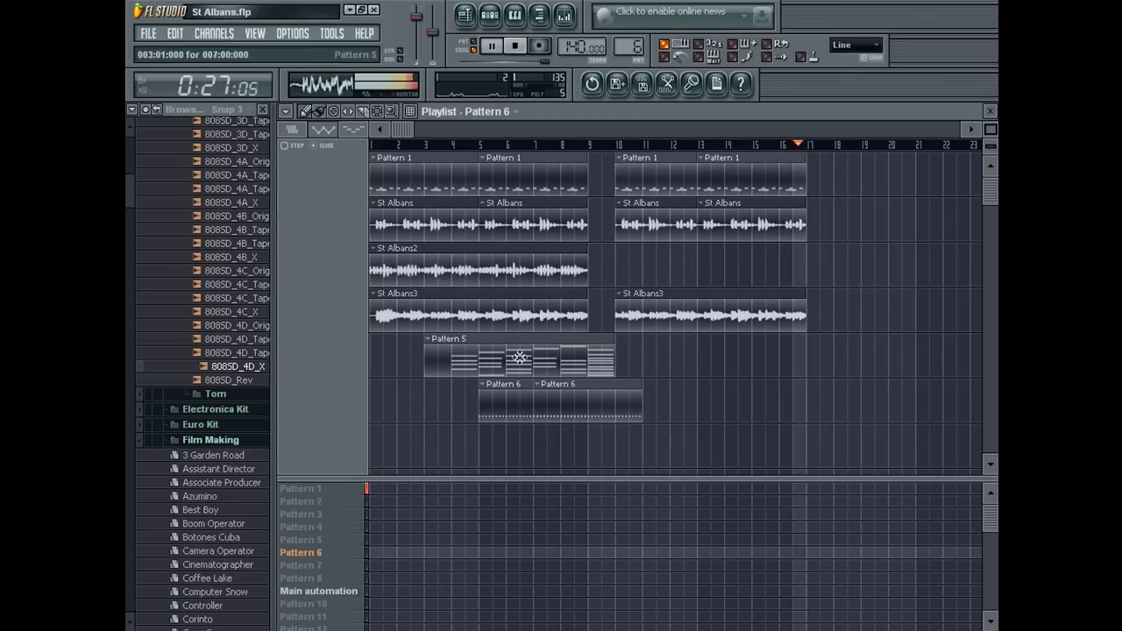
{"action": "left_click_drag", "start_coordinate": [501, 398], "coordinate": [501, 466]}
{"action": "right_click", "coordinate": [576, 411]}
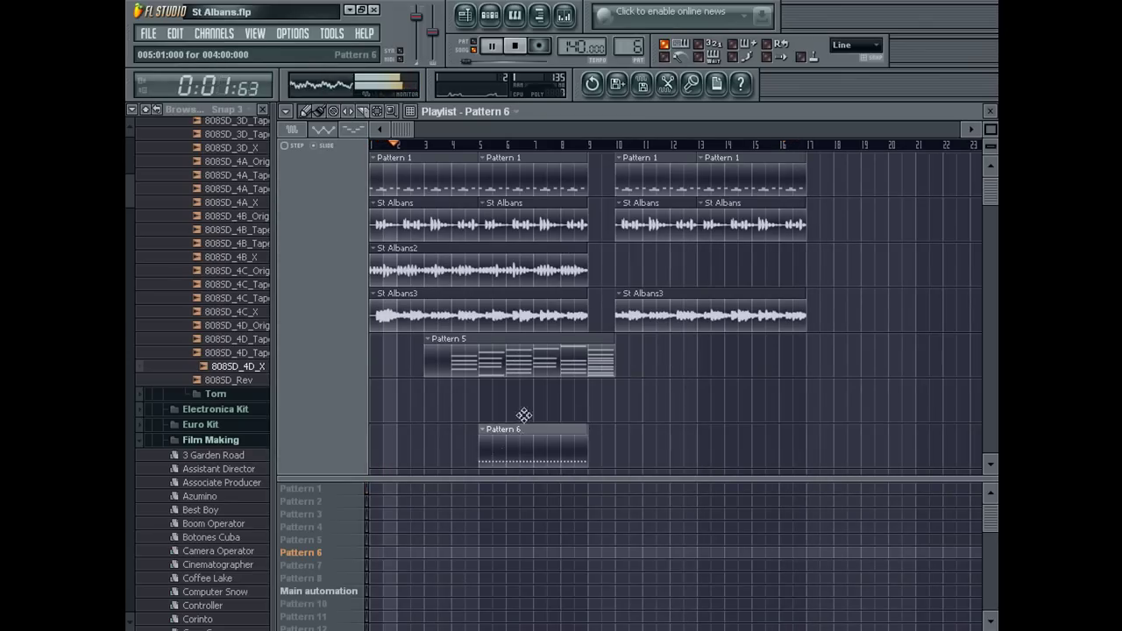
{"action": "left_click_drag", "start_coordinate": [523, 430], "coordinate": [523, 383]}
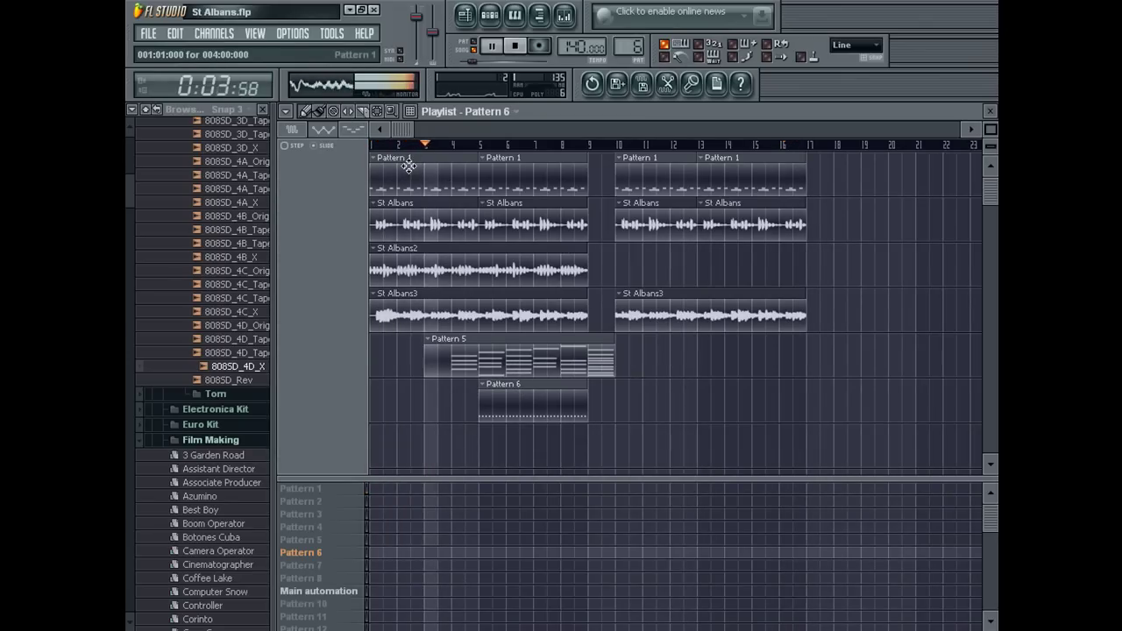
Clear the BIG DRUMS_HITS3 notes in Pattern 1 and start a new line of C5 hits, including steps 9 and 15 of bar 1
{"action": "double_click", "coordinate": [408, 161]}
{"action": "left_click", "coordinate": [373, 148]}
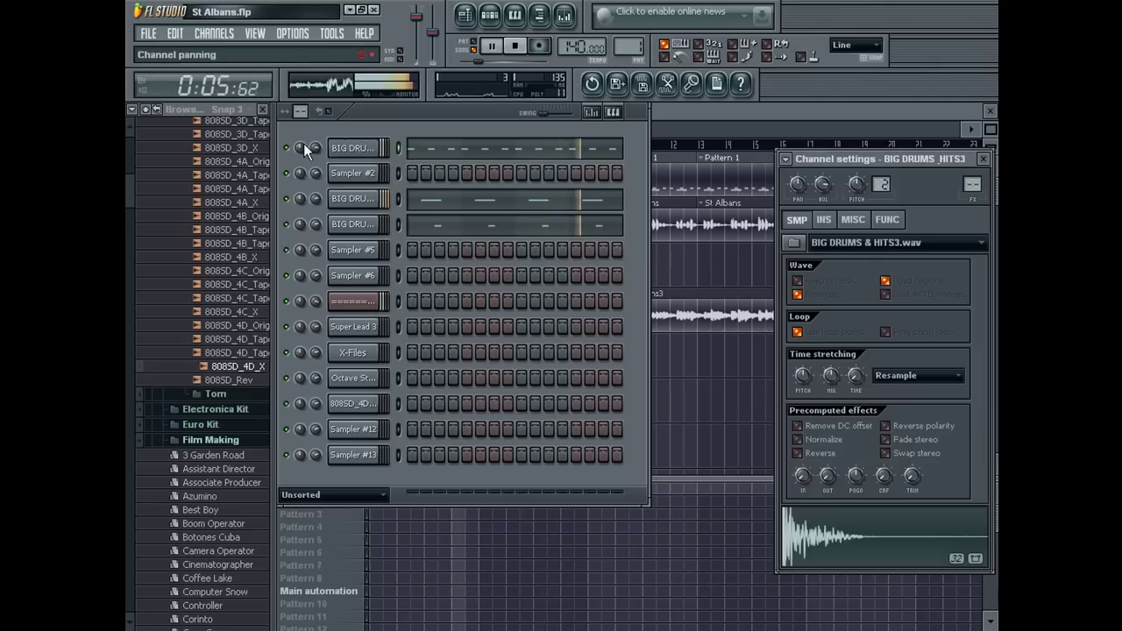
{"action": "left_click", "coordinate": [356, 156]}
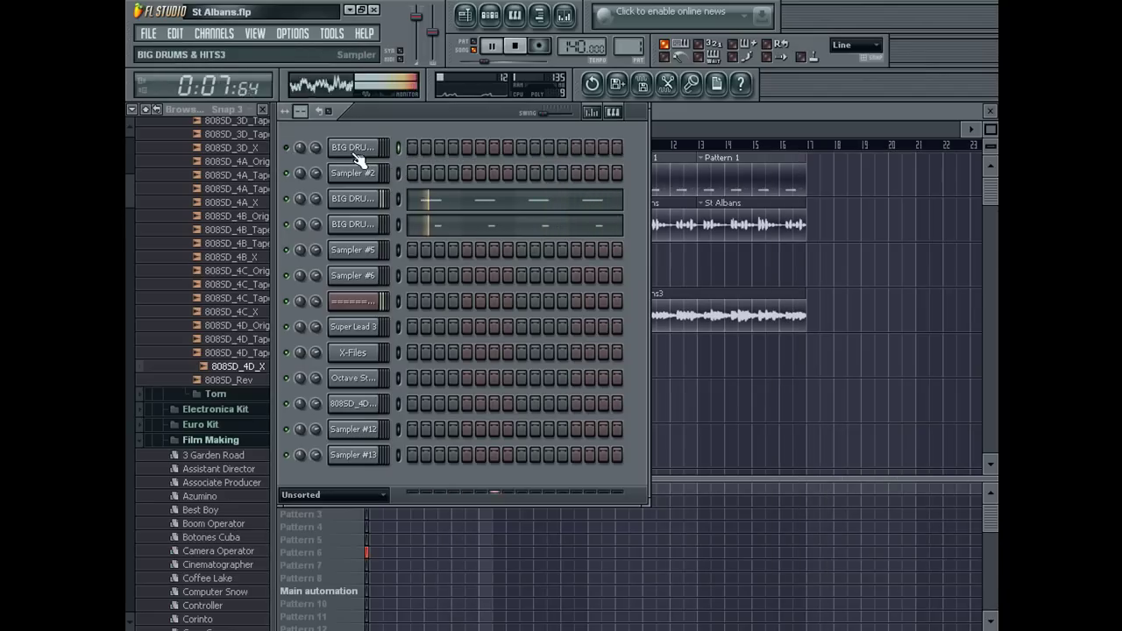
{"action": "left_click", "coordinate": [517, 15]}
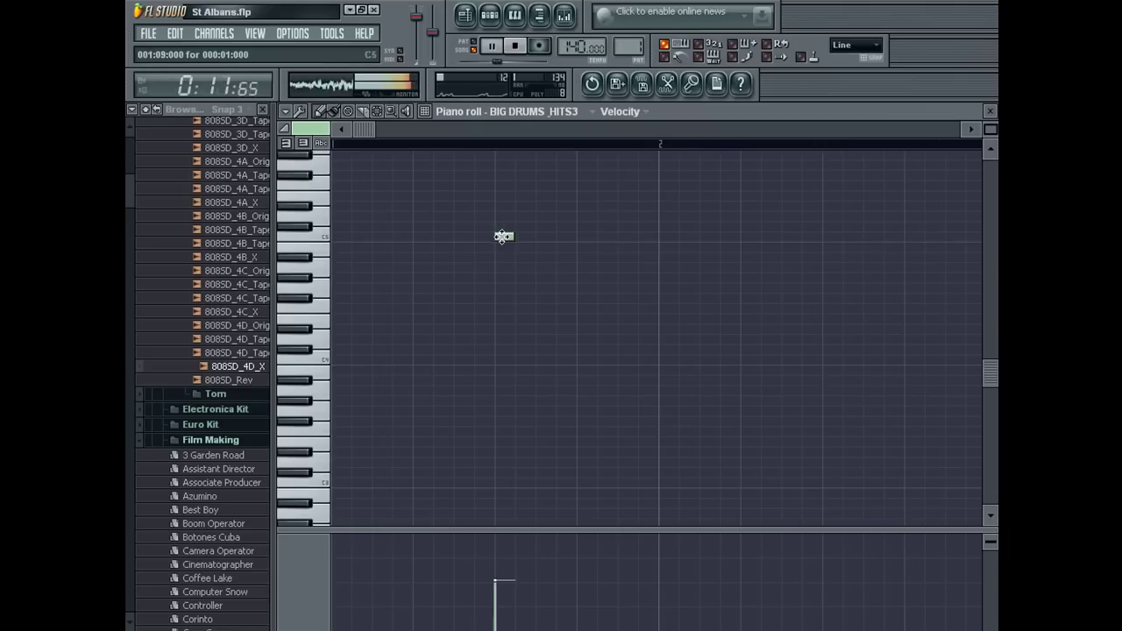
{"action": "double_click", "coordinate": [503, 236]}
{"action": "left_click", "coordinate": [711, 323]}
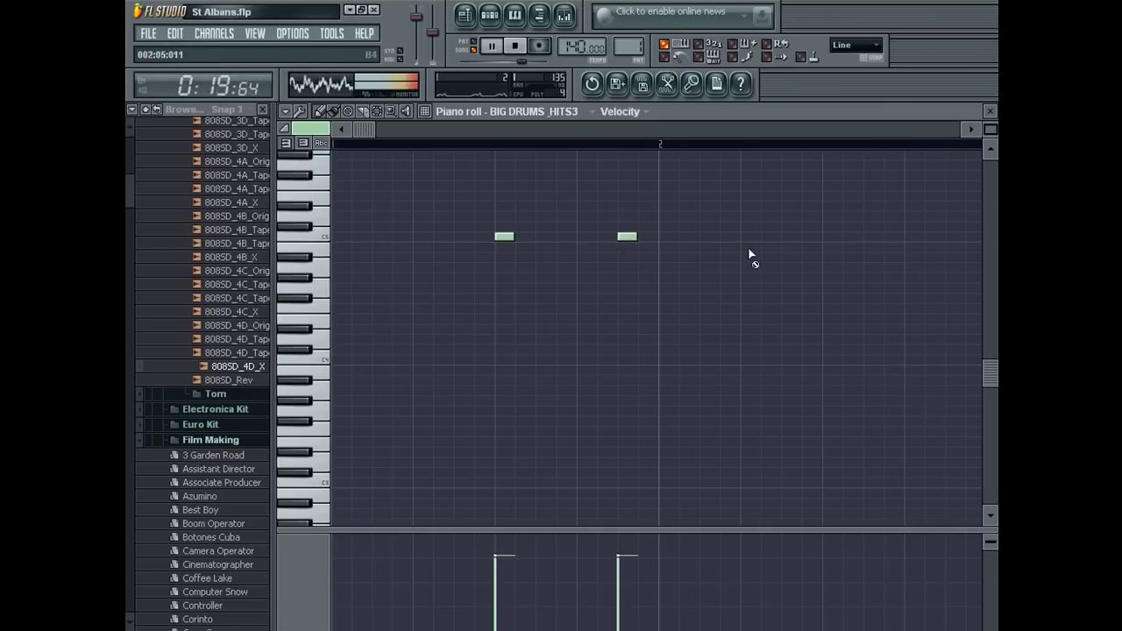
{"action": "left_click", "coordinate": [827, 242]}
Copy the two-bar BIG DRUMS_HITS3 phrase into bars 3 and 4, and add C5 hits on steps 1 and 3 of bars 1 and 3
{"action": "key", "text": "ctrl+a"}
{"action": "left_click_drag", "start_coordinate": [503, 133], "coordinate": [602, 145]}
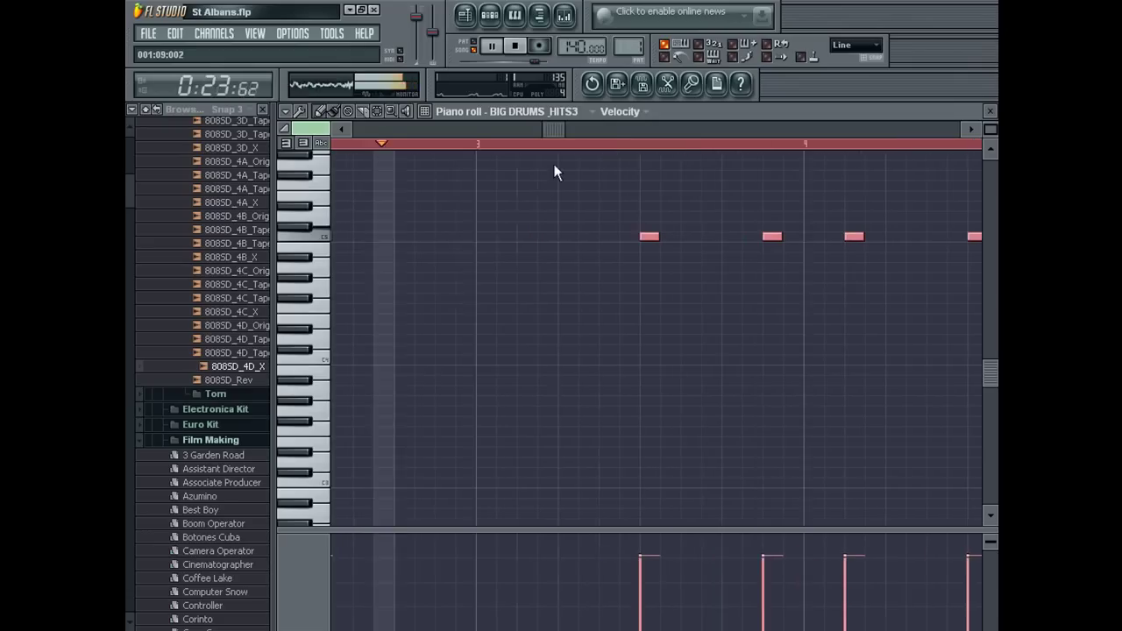
{"action": "left_click", "coordinate": [509, 237]}
{"action": "left_click", "coordinate": [531, 236]}
{"action": "right_click", "coordinate": [534, 237]}
{"action": "left_click", "coordinate": [549, 237]}
{"action": "left_click_drag", "start_coordinate": [447, 131], "coordinate": [364, 130]}
{"action": "left_click", "coordinate": [378, 237]}
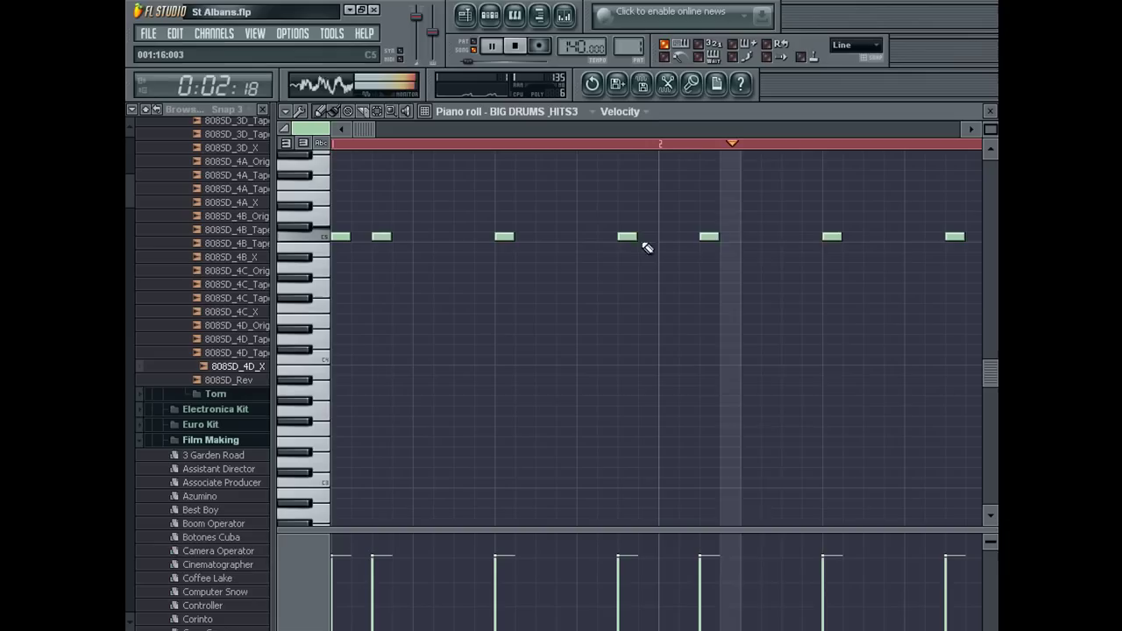
Delete the C5 hits on step 15 of bar 1, steps 3 and 15 of bar 2, steps 9 and 15 of bar 3, and step 3 of bar 4
{"action": "left_click_drag", "start_coordinate": [550, 131], "coordinate": [590, 129]}
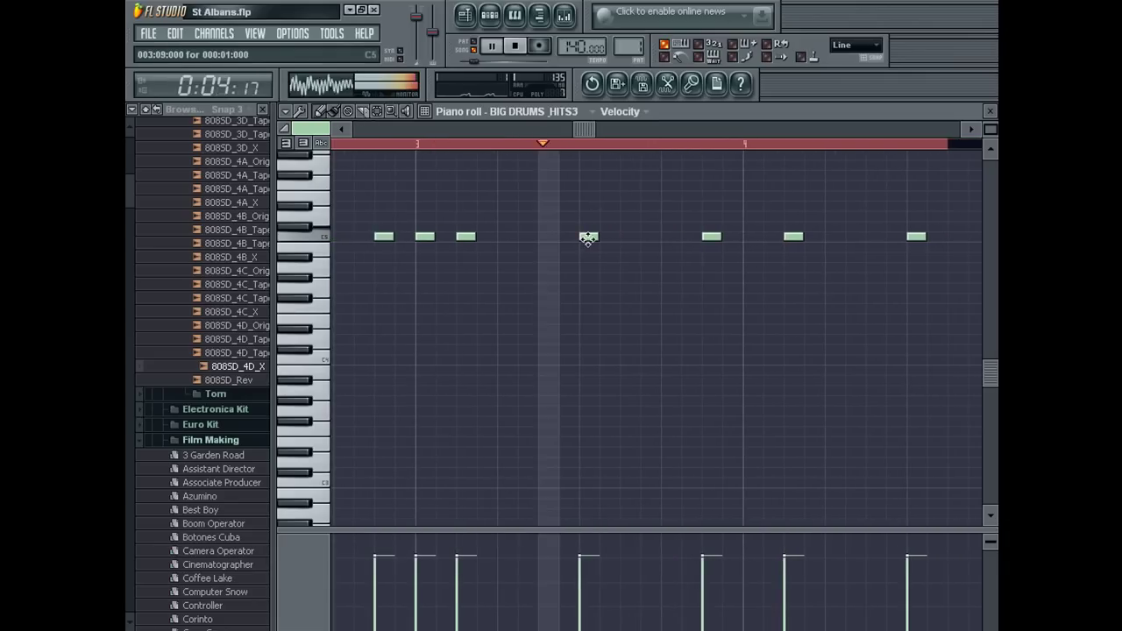
{"action": "right_click", "coordinate": [587, 237]}
{"action": "right_click", "coordinate": [710, 237]}
{"action": "right_click", "coordinate": [793, 237]}
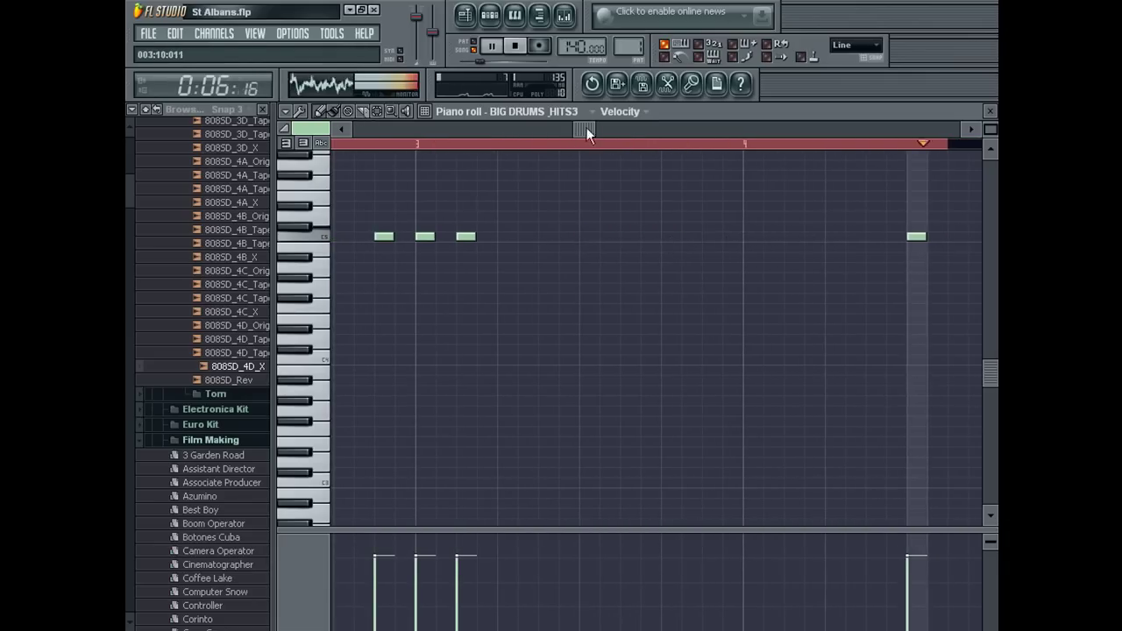
{"action": "left_click_drag", "start_coordinate": [585, 129], "coordinate": [131, 170]}
{"action": "right_click", "coordinate": [626, 237]}
{"action": "right_click", "coordinate": [710, 237]}
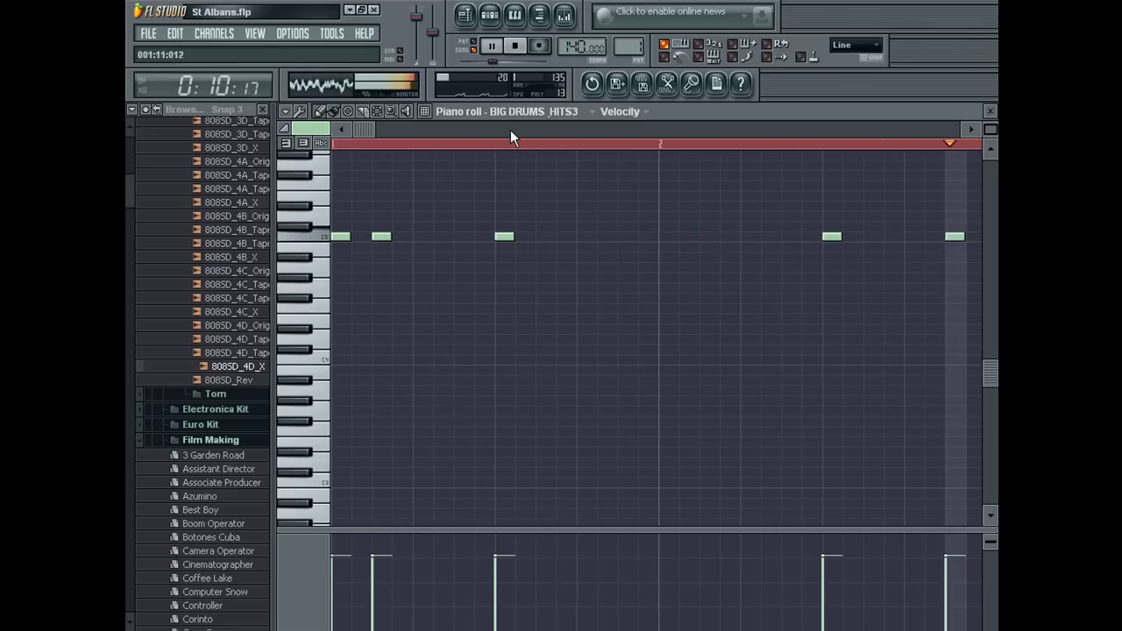
{"action": "left_click_drag", "start_coordinate": [511, 130], "coordinate": [539, 140]}
{"action": "right_click", "coordinate": [504, 236]}
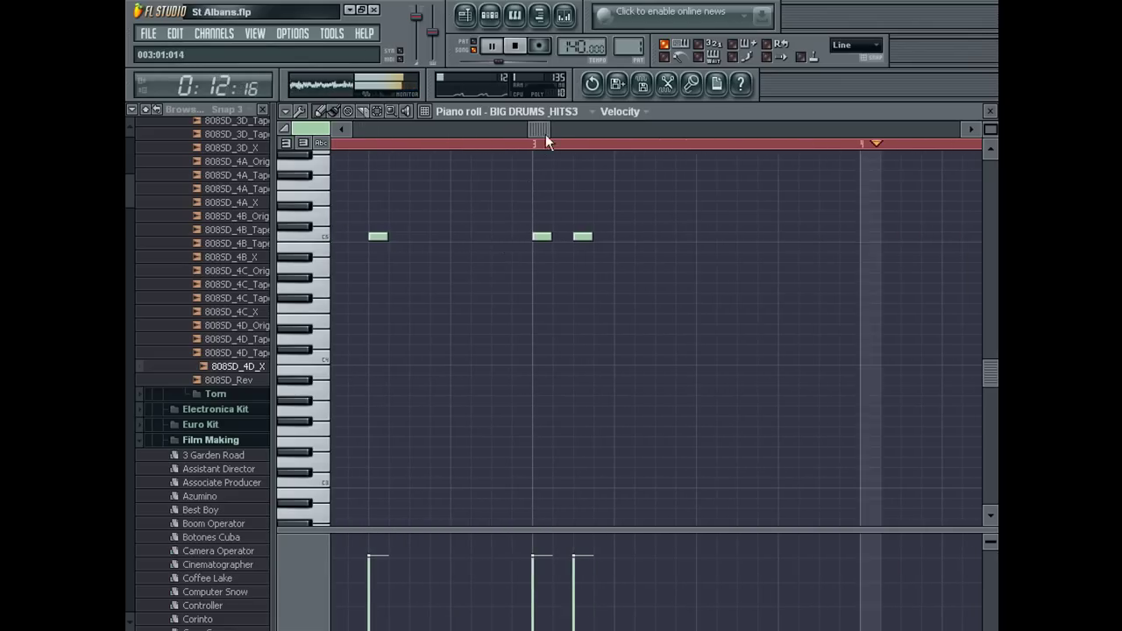
{"action": "key", "text": "Escape"}
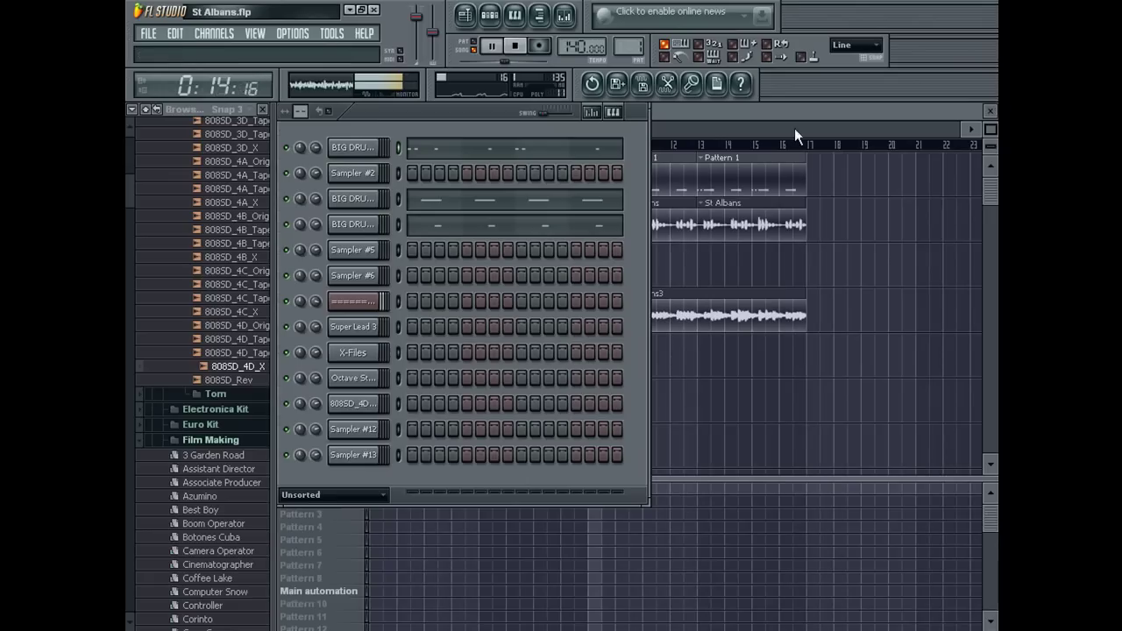
Restart song playback and delete every Pattern 1, St Albans and St Albans3 clip from bar 10 onward in the playlist
{"action": "key", "text": "F6"}
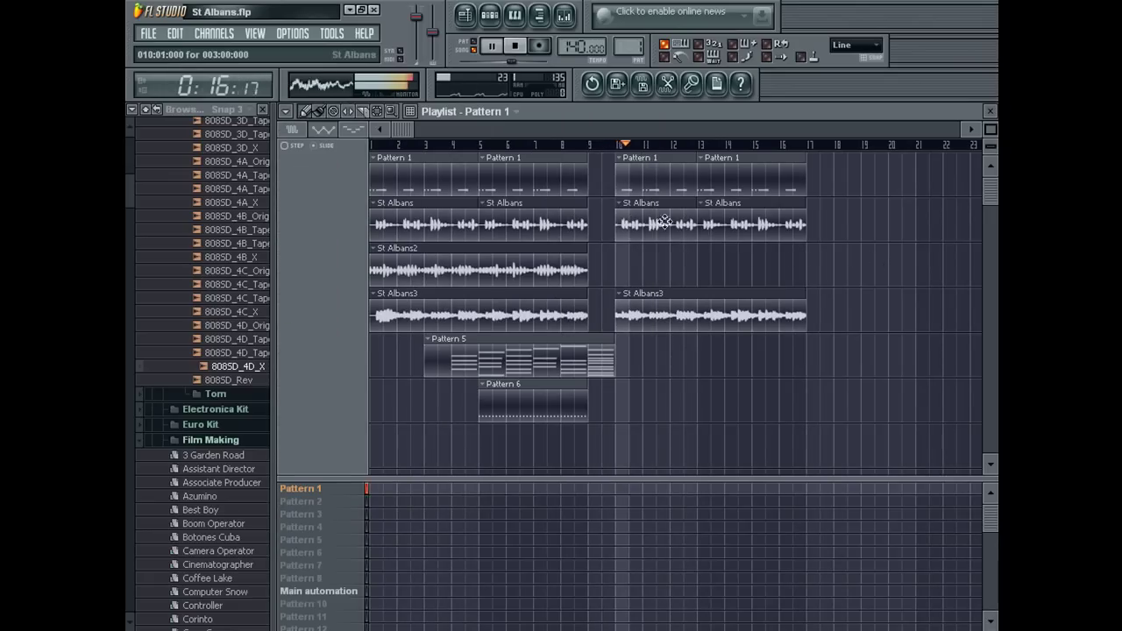
{"action": "key", "text": "space"}
{"action": "key", "text": "space"}
{"action": "right_click", "coordinate": [633, 303]}
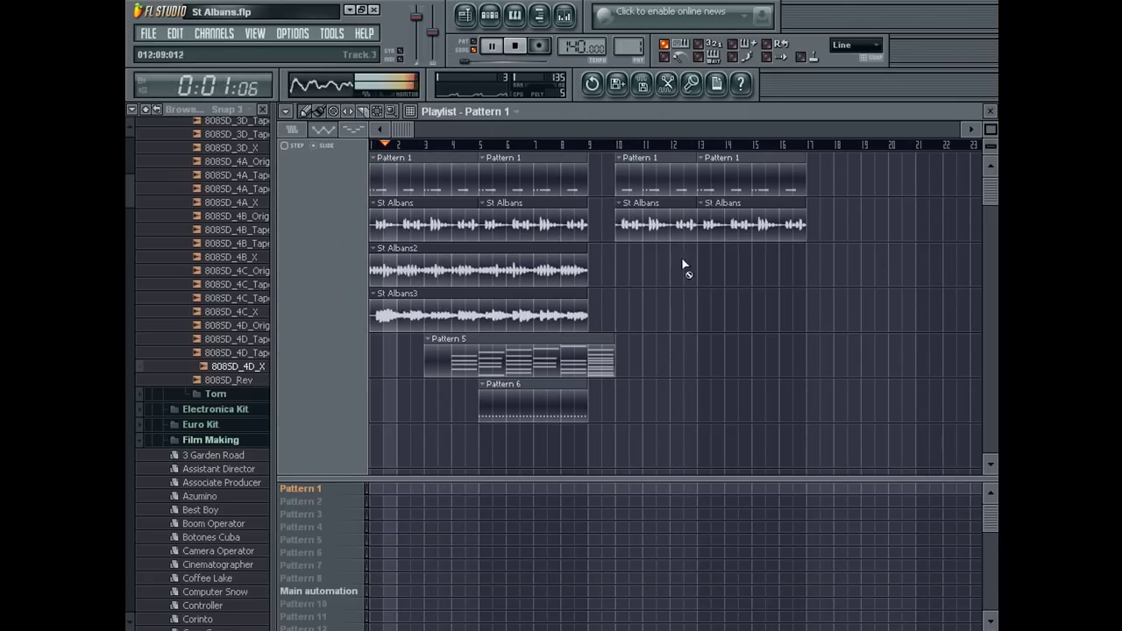
{"action": "right_click", "coordinate": [666, 219]}
{"action": "right_click", "coordinate": [666, 180]}
{"action": "right_click", "coordinate": [710, 180]}
{"action": "right_click", "coordinate": [710, 223]}
Duplicate all clips of the first section and place the copy so that it starts at bar 10
{"action": "key", "text": "ctrl+a"}
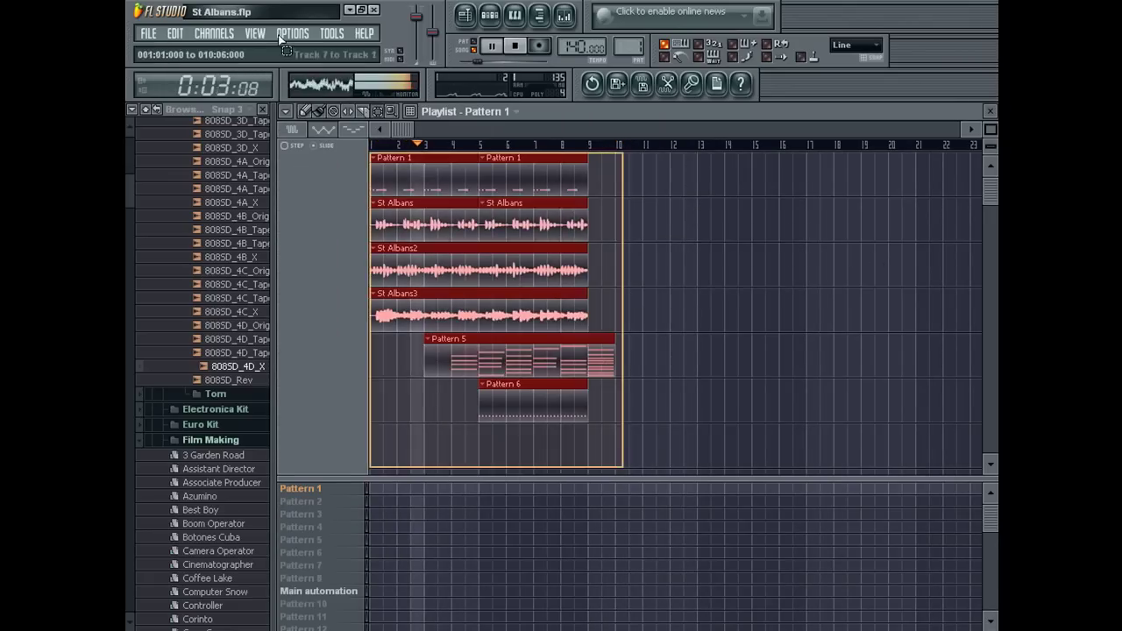
{"action": "left_click_drag", "start_coordinate": [424, 126], "coordinate": [834, 156]}
{"action": "key", "text": "ctrl+b"}
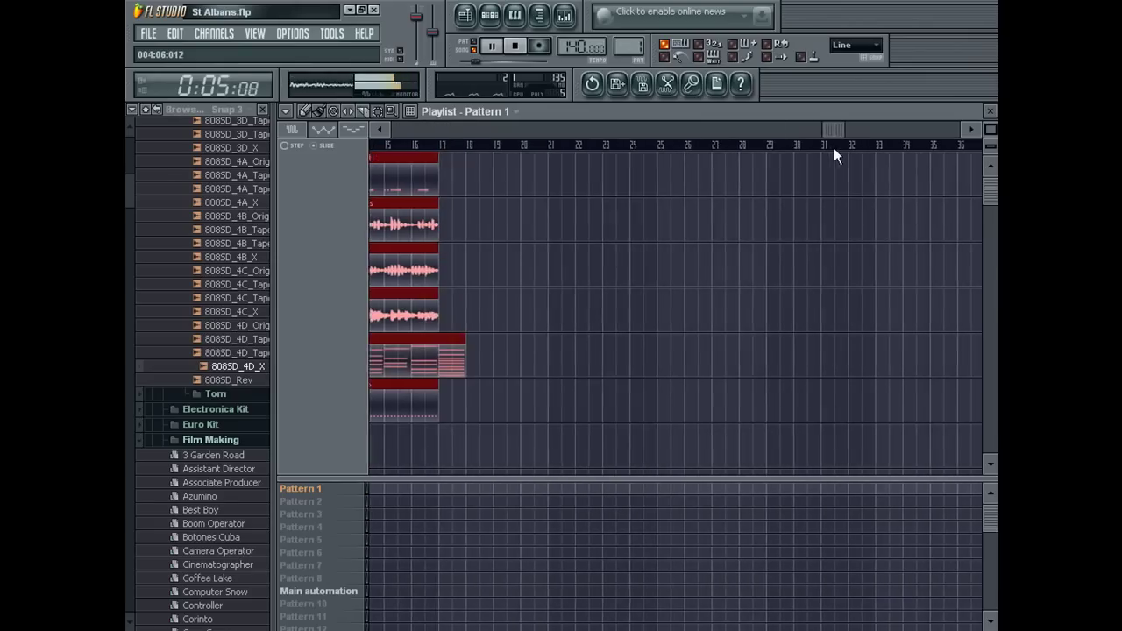
{"action": "left_click_drag", "start_coordinate": [633, 188], "coordinate": [656, 187]}
{"action": "left_click", "coordinate": [637, 428]}
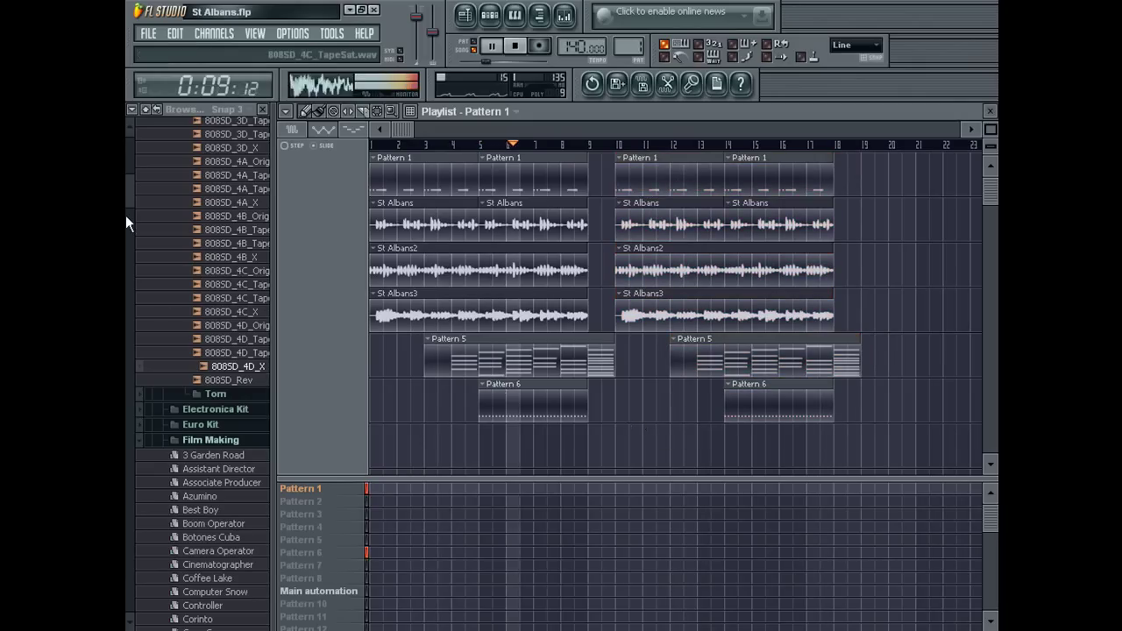
Preview the Euro Kit samples and load Euro Kit 008 into the Sampler #2 channel of Pattern 1
{"action": "left_click", "coordinate": [202, 427]}
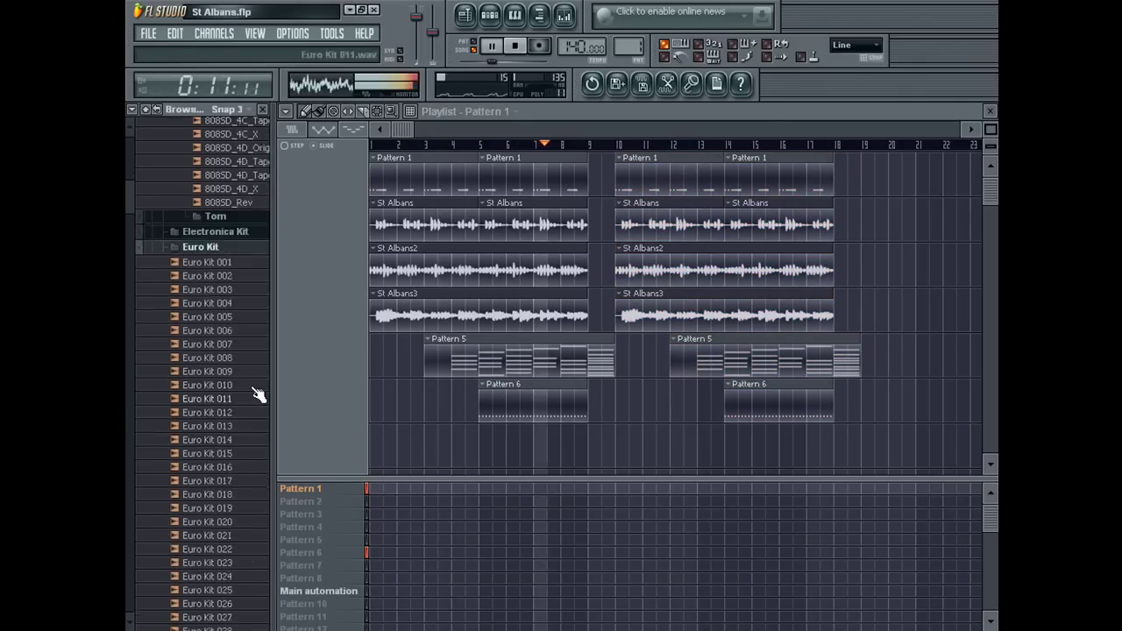
{"action": "left_click", "coordinate": [991, 115]}
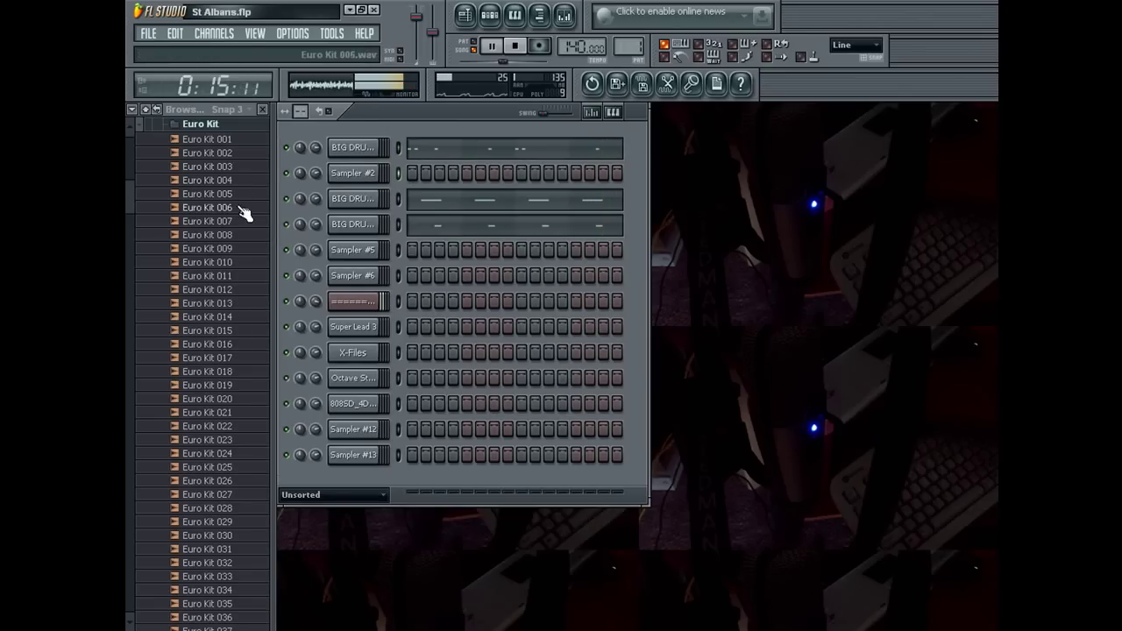
{"action": "left_click", "coordinate": [246, 236]}
{"action": "left_click_drag", "start_coordinate": [249, 245], "coordinate": [363, 174]}
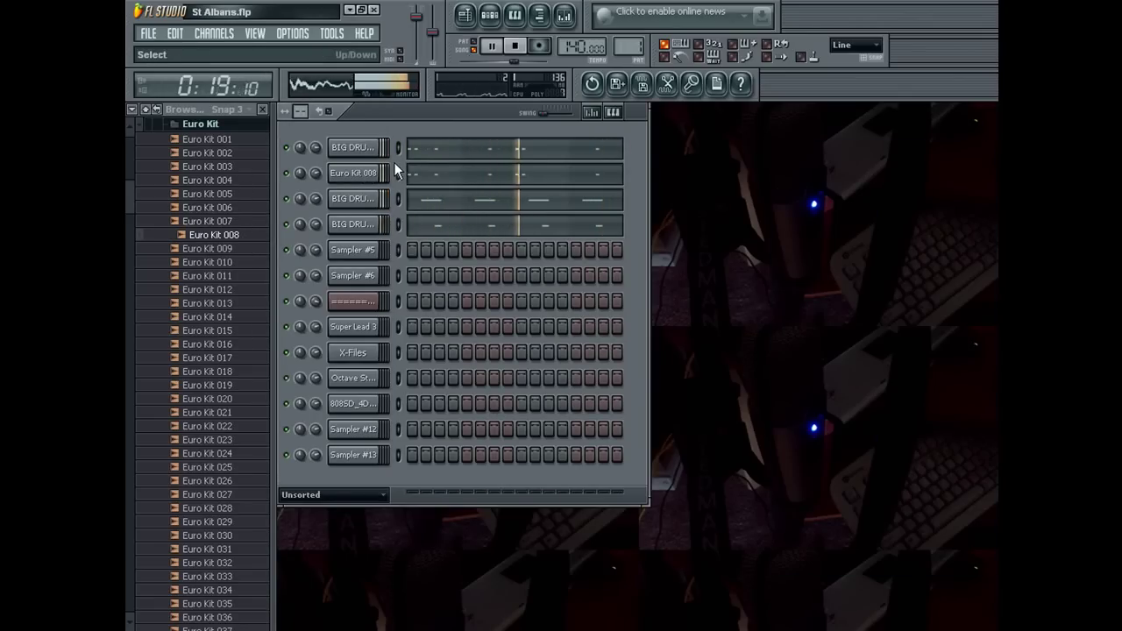
Try lowering the Euro Kit 008 notes to B4 and filling in extra hits between them in bar 1
{"action": "left_click", "coordinate": [410, 177]}
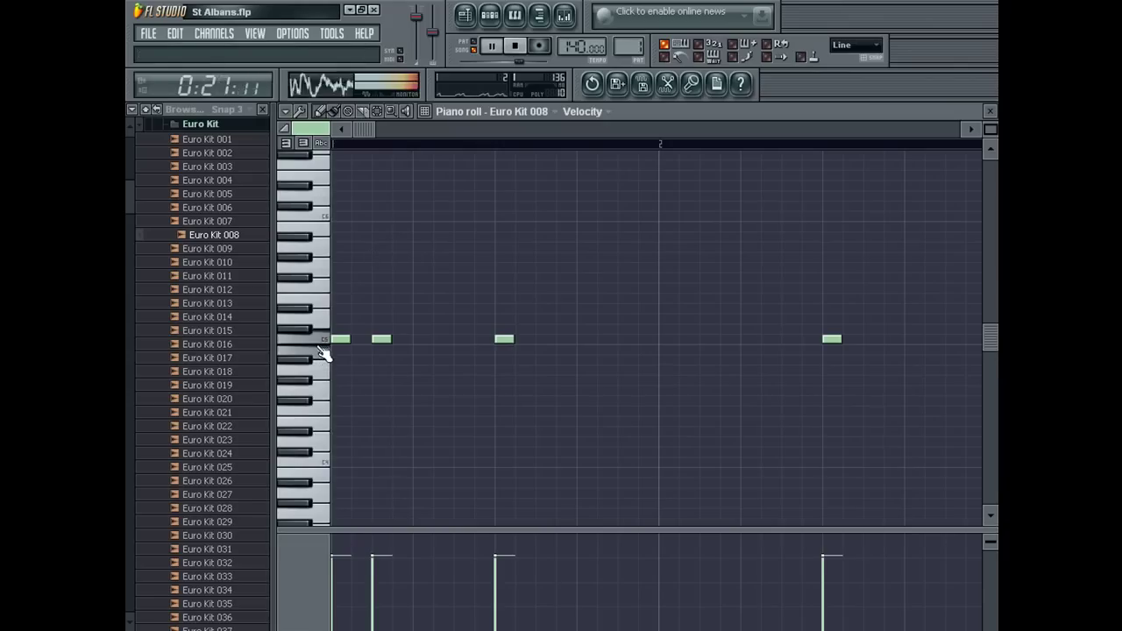
{"action": "key", "text": "ctrl+a"}
{"action": "mouse_move", "coordinate": [331, 337]}
{"action": "left_mouse_down"}
{"action": "mouse_move", "coordinate": [338, 359]}
{"action": "mouse_move", "coordinate": [339, 347]}
{"action": "mouse_move", "coordinate": [377, 367]}
{"action": "mouse_move", "coordinate": [379, 348]}
{"action": "left_mouse_up"}
{"action": "right_click", "coordinate": [381, 350]}
{"action": "left_click", "coordinate": [422, 351]}
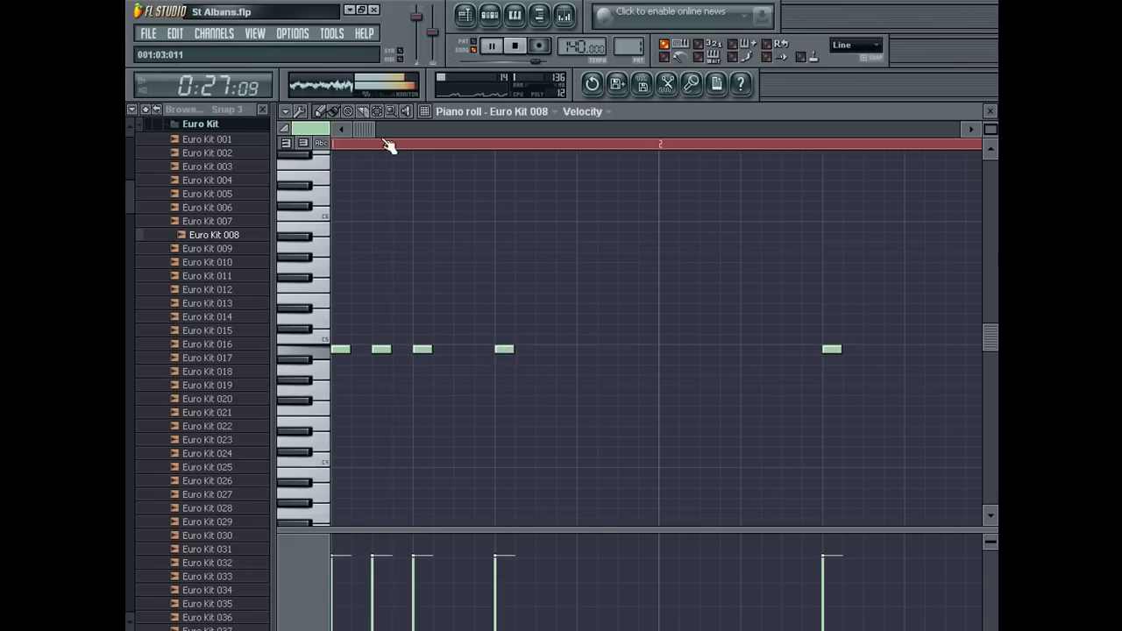
{"action": "left_click", "coordinate": [457, 350]}
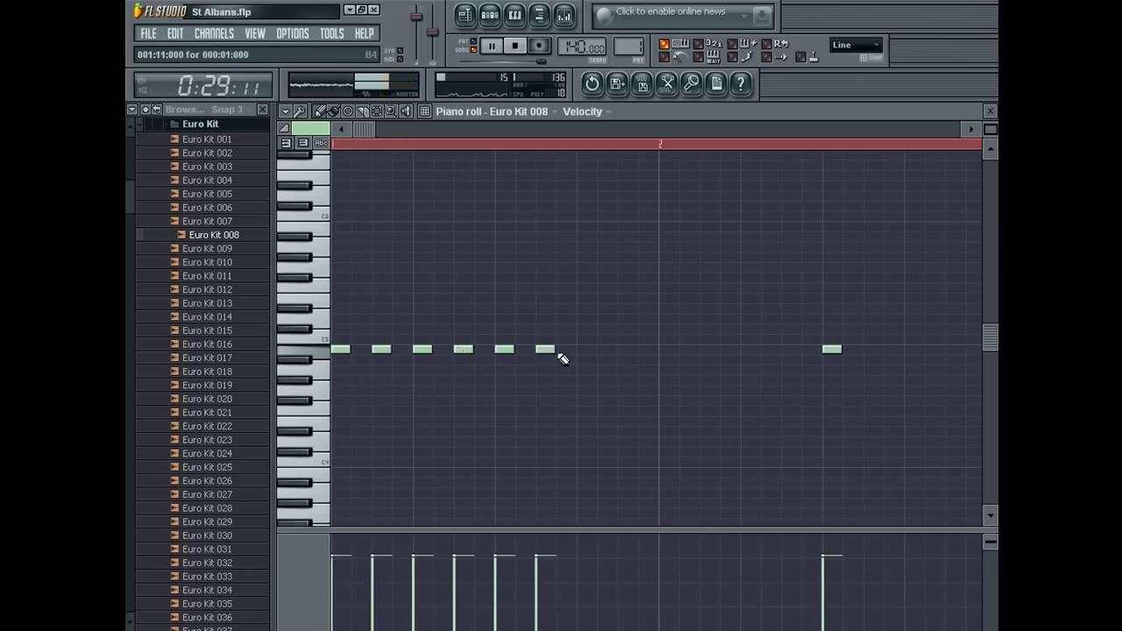
Try adding B4 hits on steps 1, 3, 5, 7 and 11 of bar 2, and delete all the Euro Kit 008 notes
{"action": "left_click", "coordinate": [668, 351]}
{"action": "left_click", "coordinate": [709, 351]}
{"action": "left_click", "coordinate": [749, 350]}
{"action": "left_click", "coordinate": [790, 350]}
{"action": "left_click", "coordinate": [872, 350]}
{"action": "left_click", "coordinate": [912, 338]}
{"action": "right_click", "coordinate": [911, 338]}
{"action": "key", "text": "ctrl+a"}
{"action": "key", "text": "Delete"}
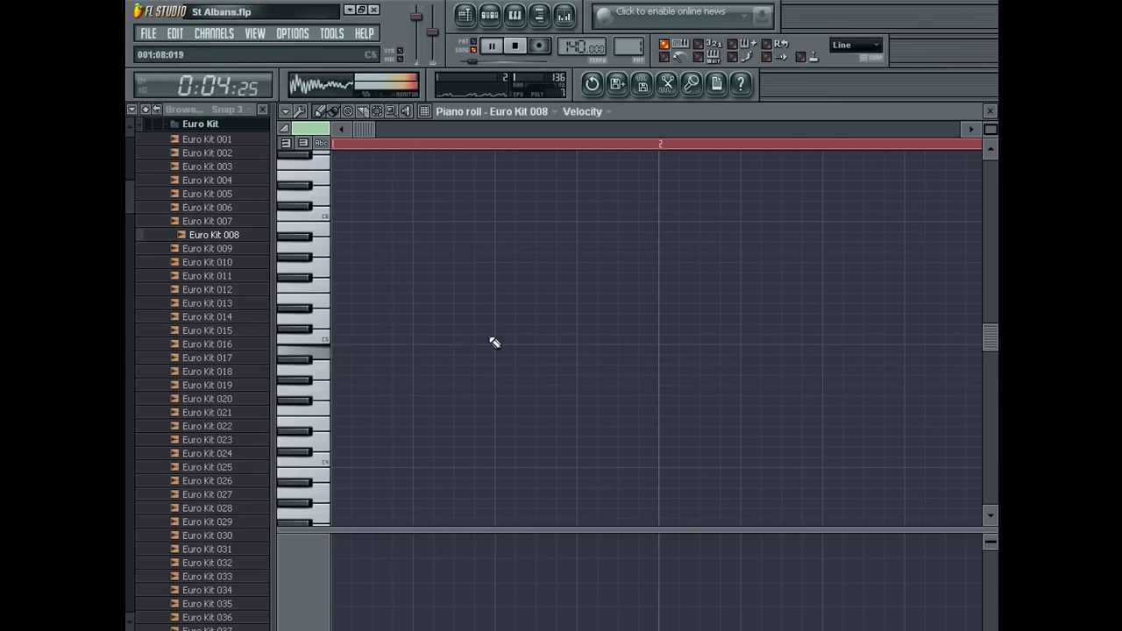
Collapse the Euro Kit folder and try new Euro Kit 008 hits on C5 at steps 1 and 5 of bar 1 and step 5 of bar 2
{"action": "left_click", "coordinate": [211, 126]}
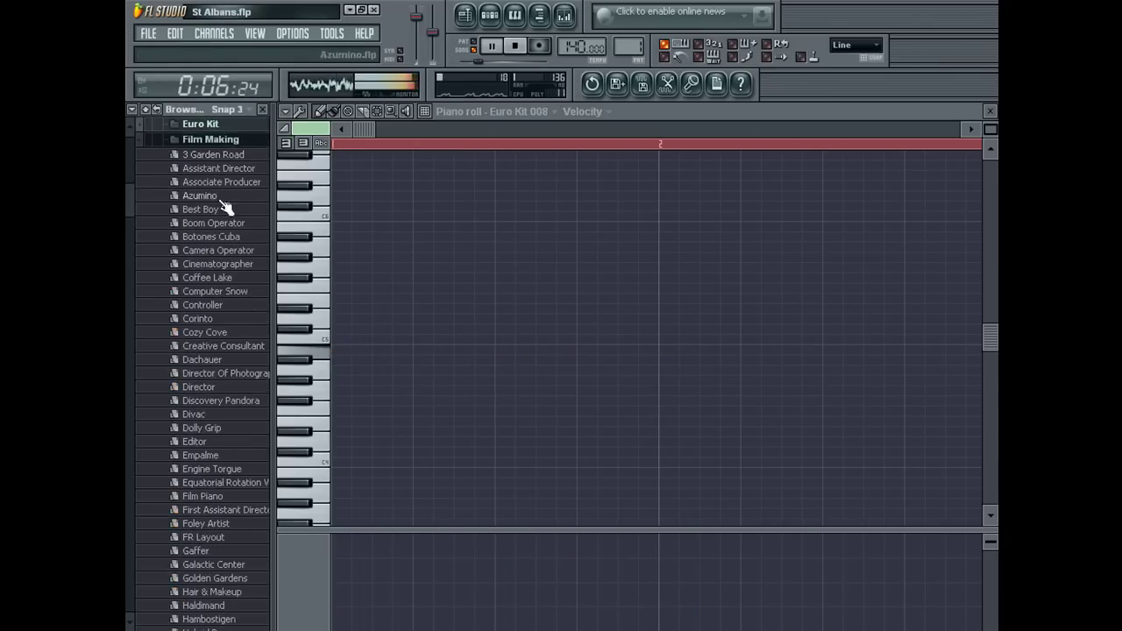
{"action": "scroll", "coordinate": [219, 215], "scroll_direction": "up", "scroll_amount": 3}
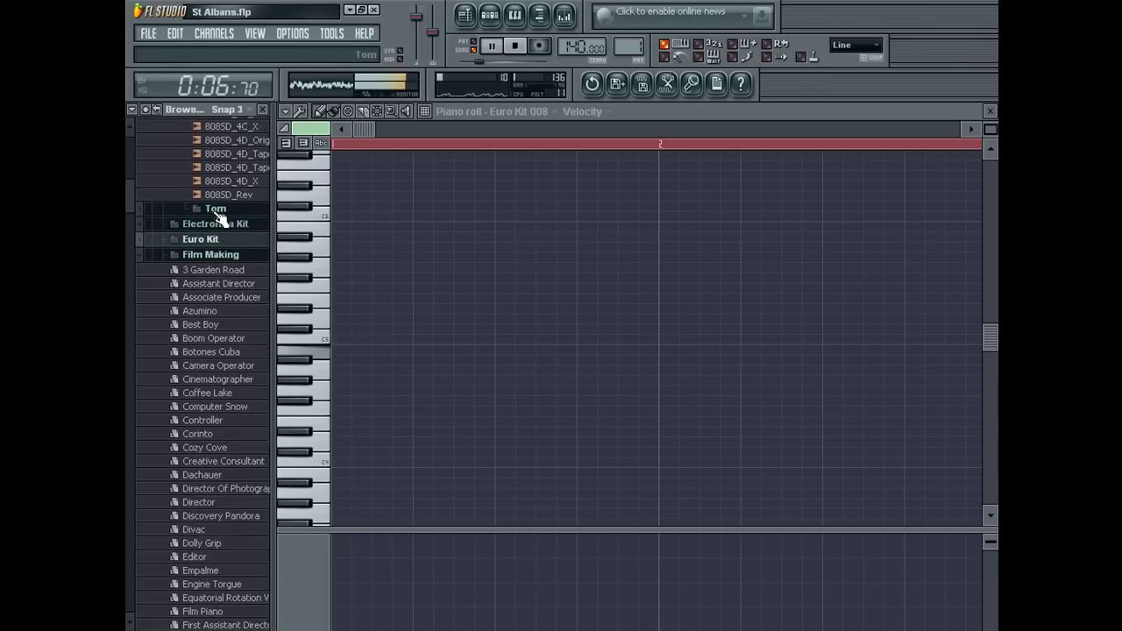
{"action": "left_click", "coordinate": [341, 339]}
{"action": "left_click", "coordinate": [422, 339]}
{"action": "left_click", "coordinate": [749, 340]}
{"action": "left_click_drag", "start_coordinate": [421, 146], "coordinate": [433, 188]}
{"action": "key", "text": "Escape"}
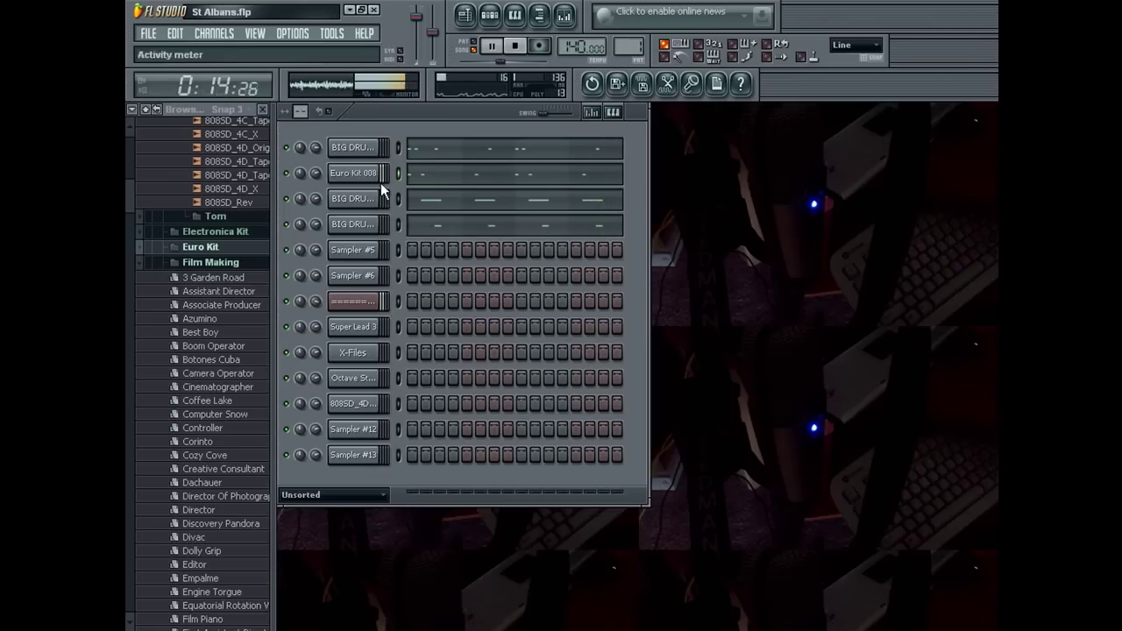
Remove the St Albans3 clip from the section at bar 10 and duplicate that section so the copy starts at bar 18
{"action": "key", "text": "F5"}
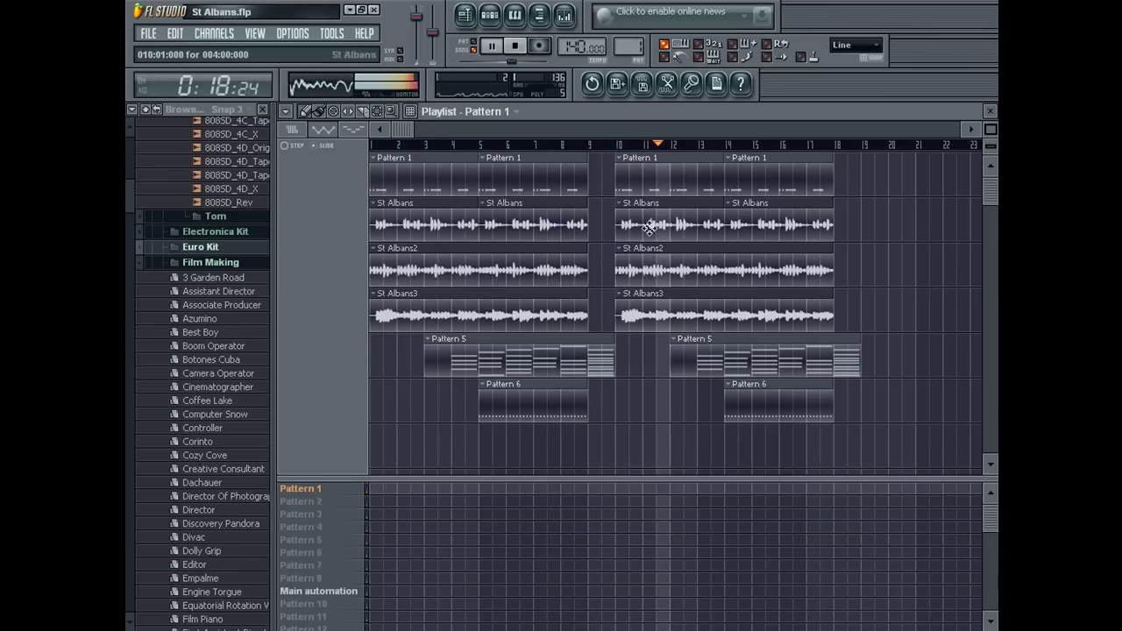
{"action": "right_click", "coordinate": [680, 268]}
{"action": "key", "text": "ctrl+z"}
{"action": "right_click", "coordinate": [664, 319]}
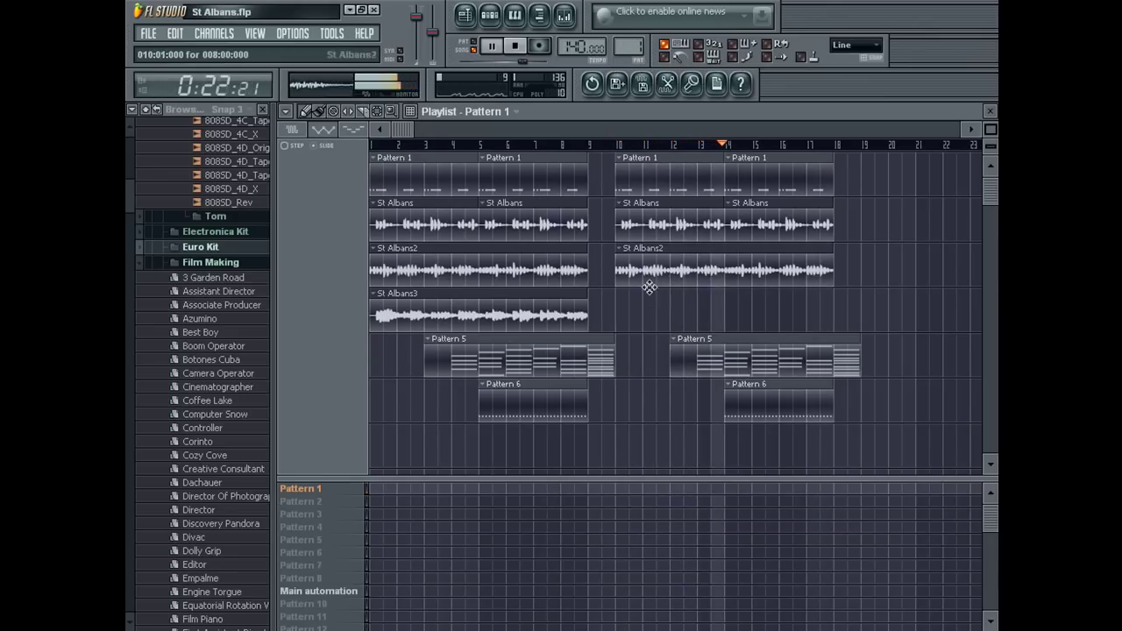
{"action": "left_click_drag", "start_coordinate": [861, 468], "coordinate": [628, 149]}
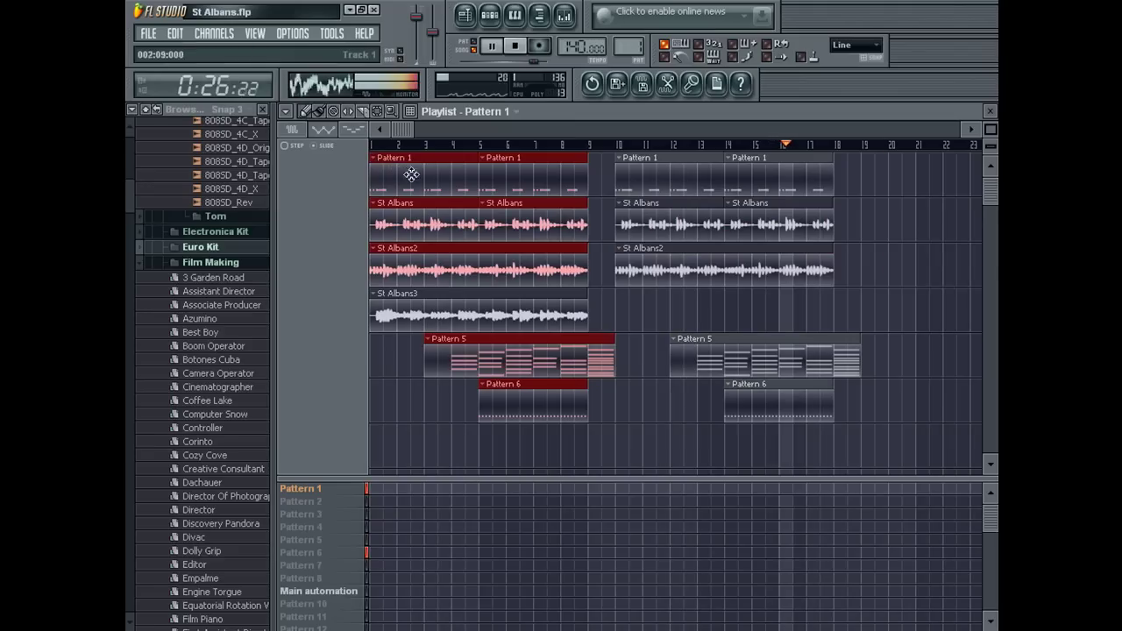
{"action": "key", "text": "ctrl+b"}
{"action": "left_click", "coordinate": [846, 306]}
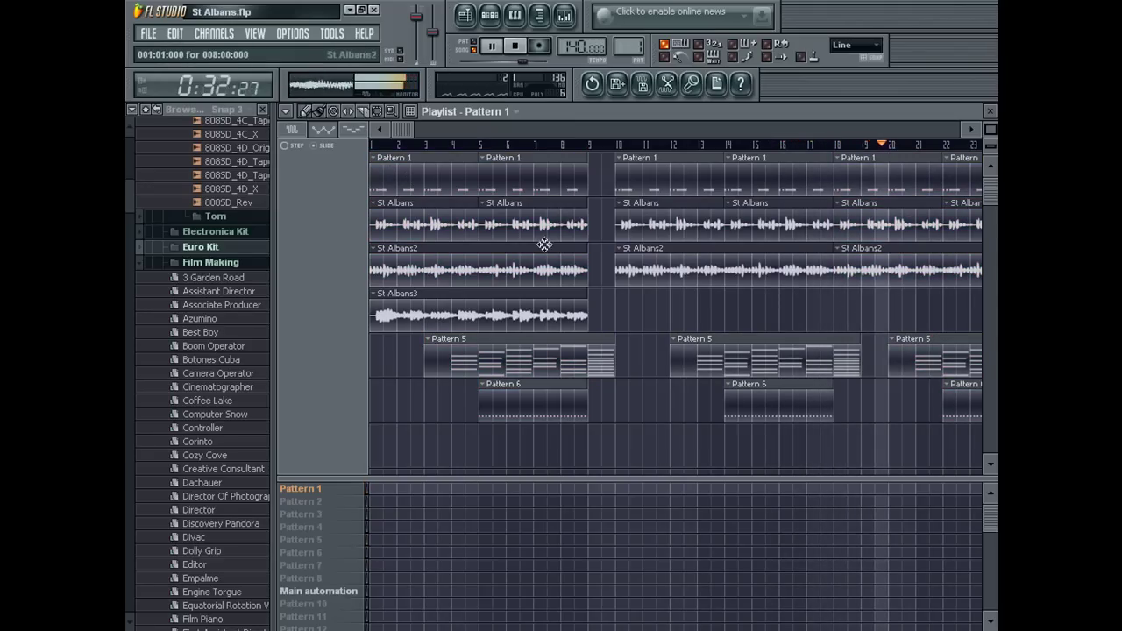
Restart playback and place St Albans3 clips at bars 10 and 18 on the empty fourth playlist track
{"action": "key", "text": "space"}
{"action": "key", "text": "space"}
{"action": "mouse_move", "coordinate": [616, 318]}
{"action": "left_mouse_down"}
{"action": "mouse_move", "coordinate": [796, 310]}
{"action": "mouse_move", "coordinate": [853, 321]}
{"action": "mouse_move", "coordinate": [838, 324]}
{"action": "left_mouse_up"}
Route the St Albans3 channel to mixer track 3 and load Fruity Love Philter into the first effect slot of Insert 3
{"action": "double_click", "coordinate": [467, 311]}
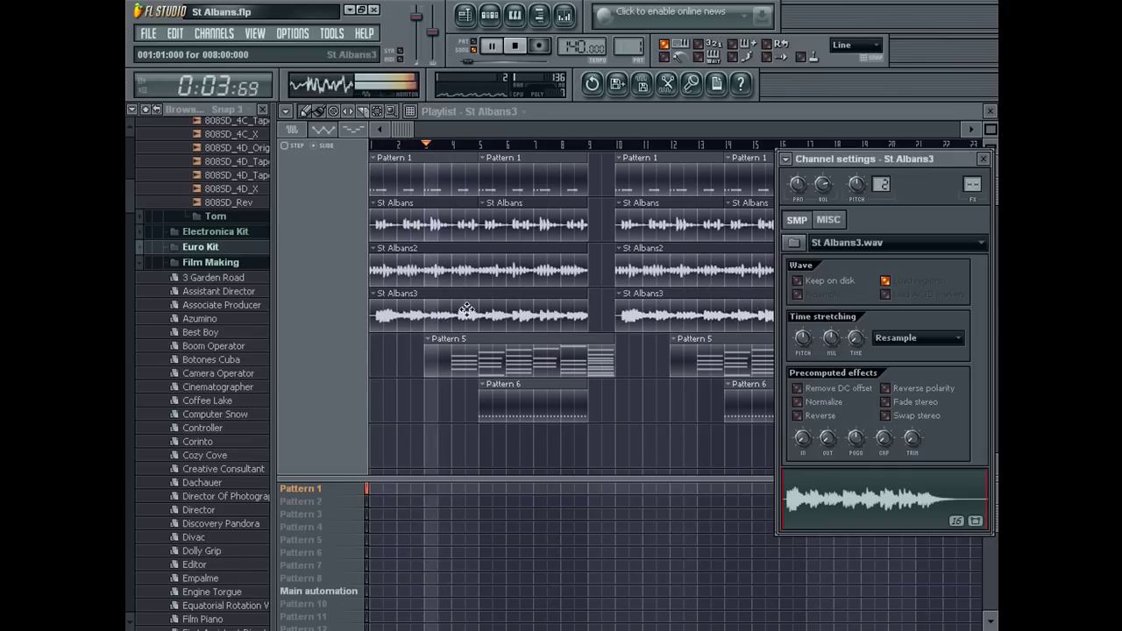
{"action": "left_click_drag", "start_coordinate": [971, 184], "coordinate": [971, 170]}
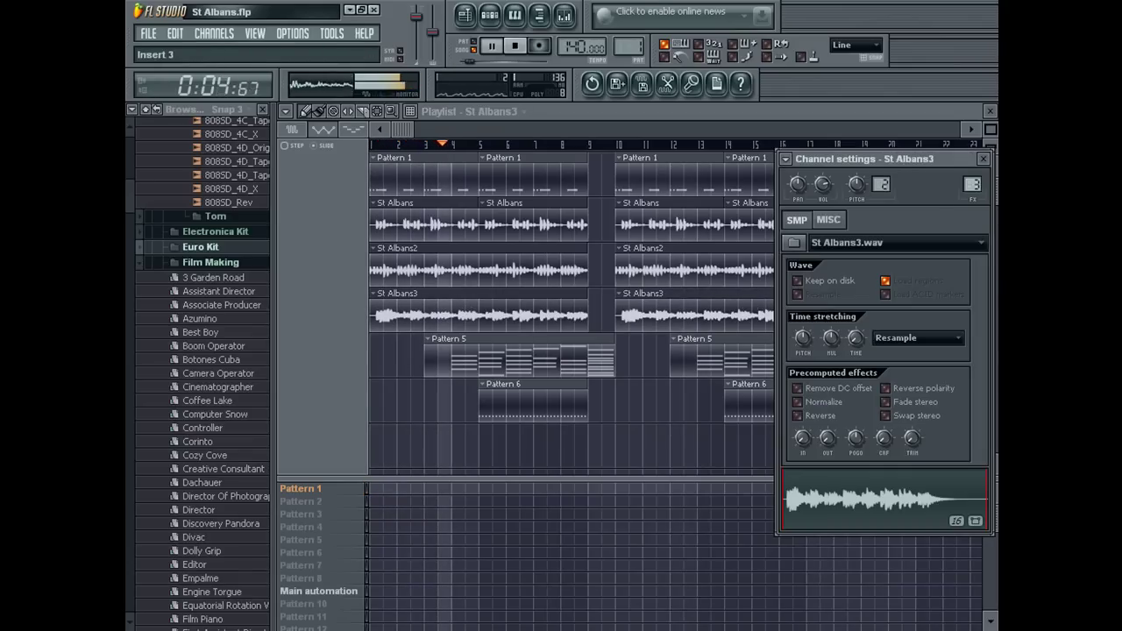
{"action": "left_click", "coordinate": [564, 14]}
{"action": "left_click", "coordinate": [699, 186]}
{"action": "mouse_move", "coordinate": [712, 205]}
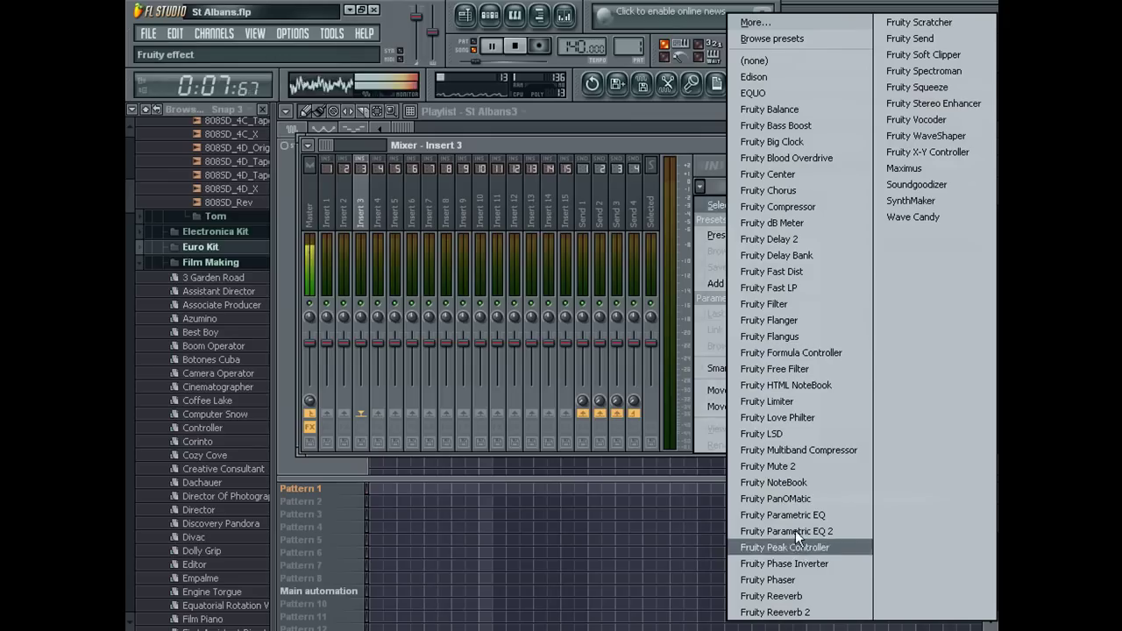
{"action": "left_click", "coordinate": [813, 417]}
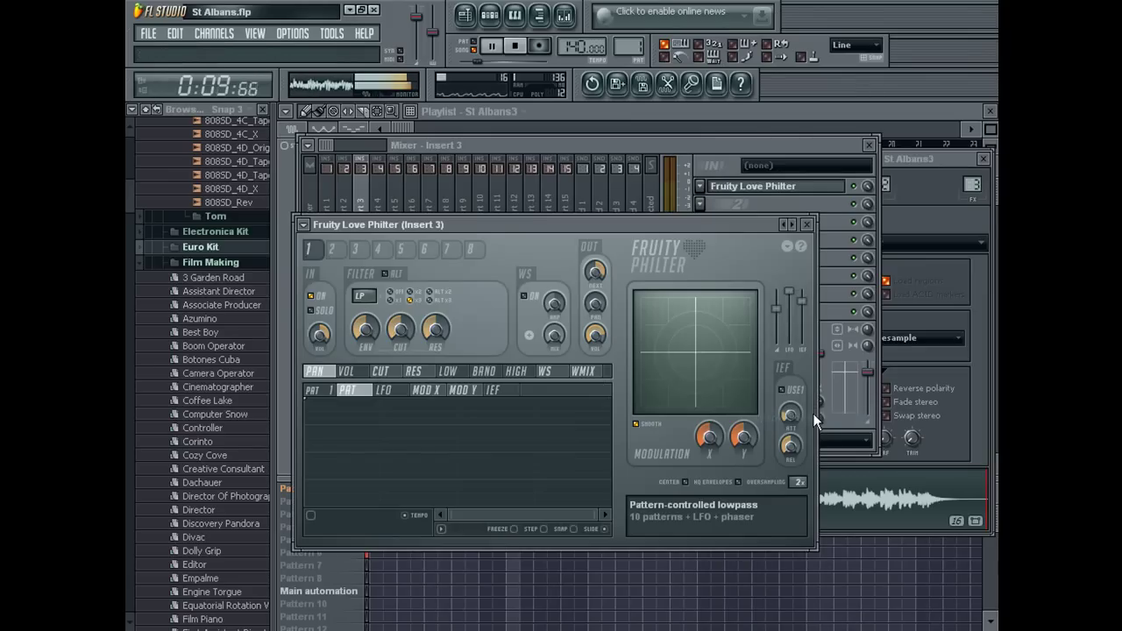
Audition the Fruity Love Philter presets up to Lp into Hp with panning, and close the effect, mixer and channel settings
{"action": "left_click", "coordinate": [797, 224]}
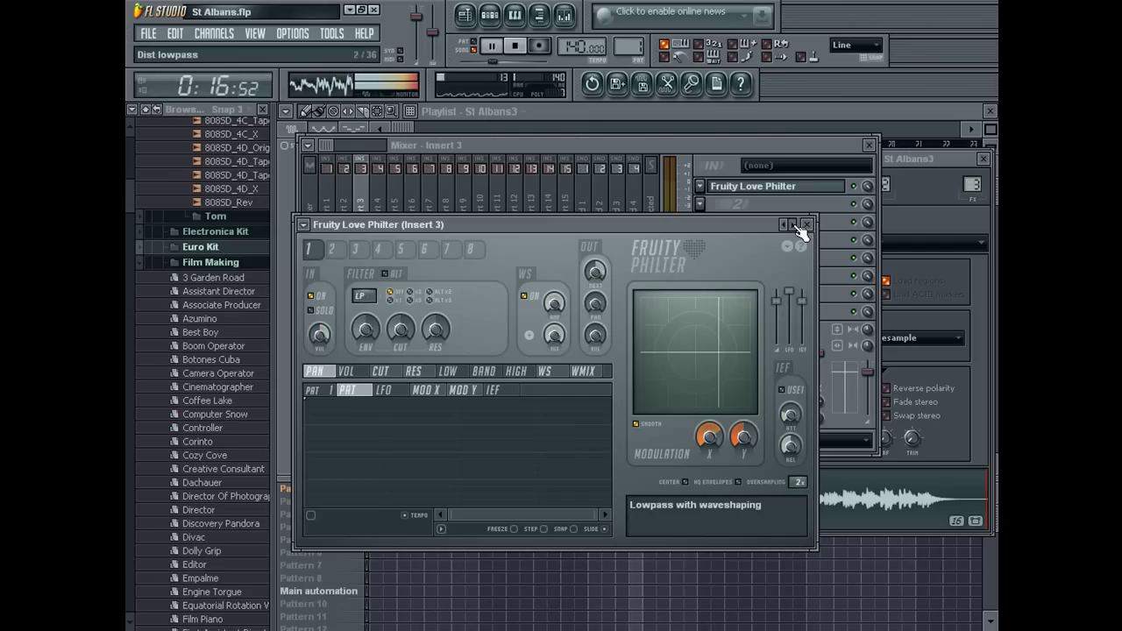
{"action": "left_click", "coordinate": [798, 225]}
{"action": "left_click", "coordinate": [794, 225]}
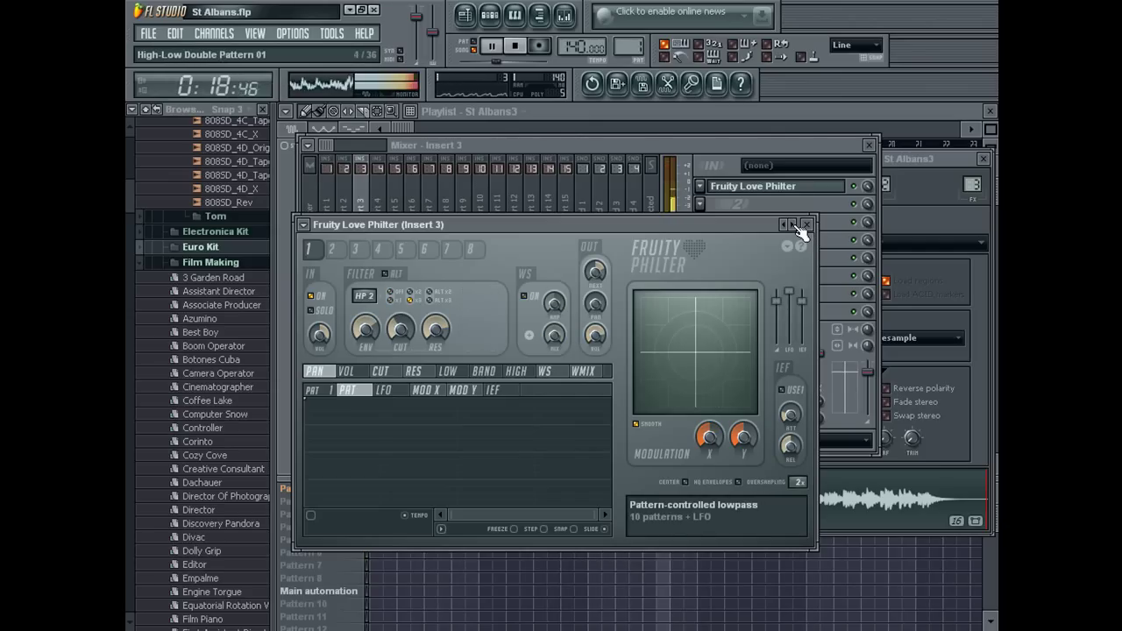
{"action": "left_click", "coordinate": [798, 225]}
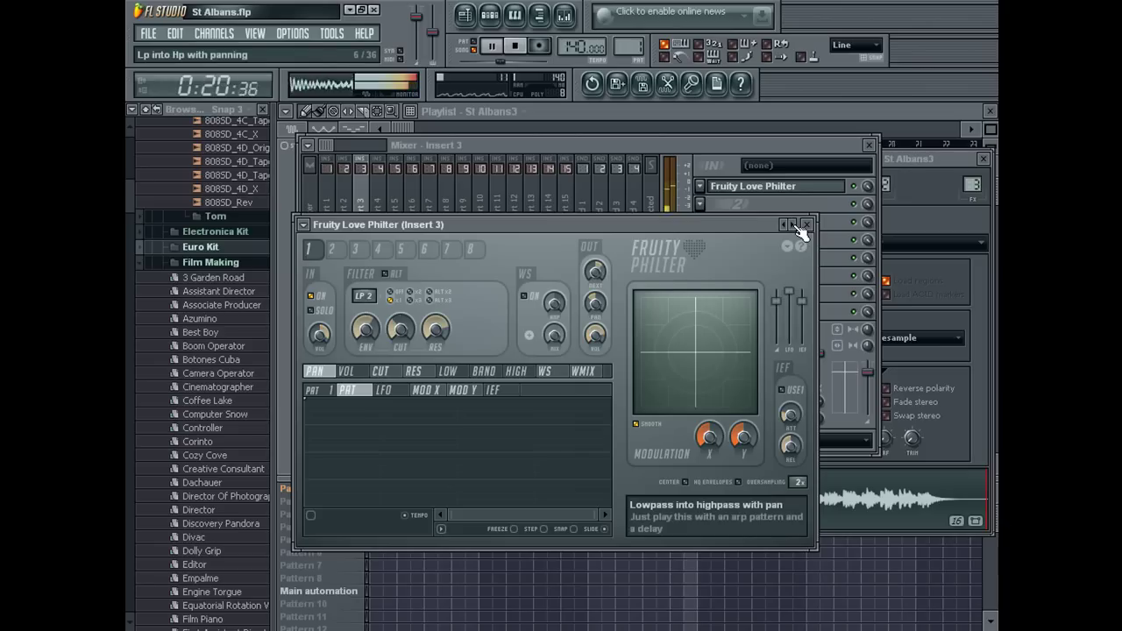
{"action": "left_click", "coordinate": [798, 225]}
{"action": "left_click", "coordinate": [793, 226]}
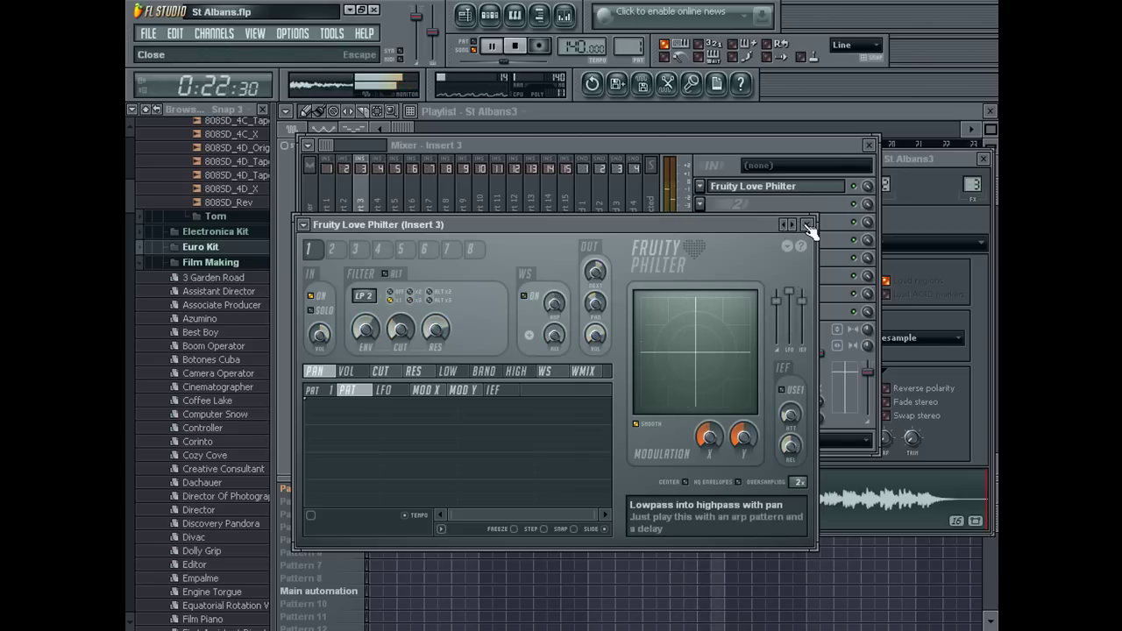
{"action": "left_click", "coordinate": [808, 226]}
{"action": "left_click", "coordinate": [868, 145]}
{"action": "left_click", "coordinate": [983, 159]}
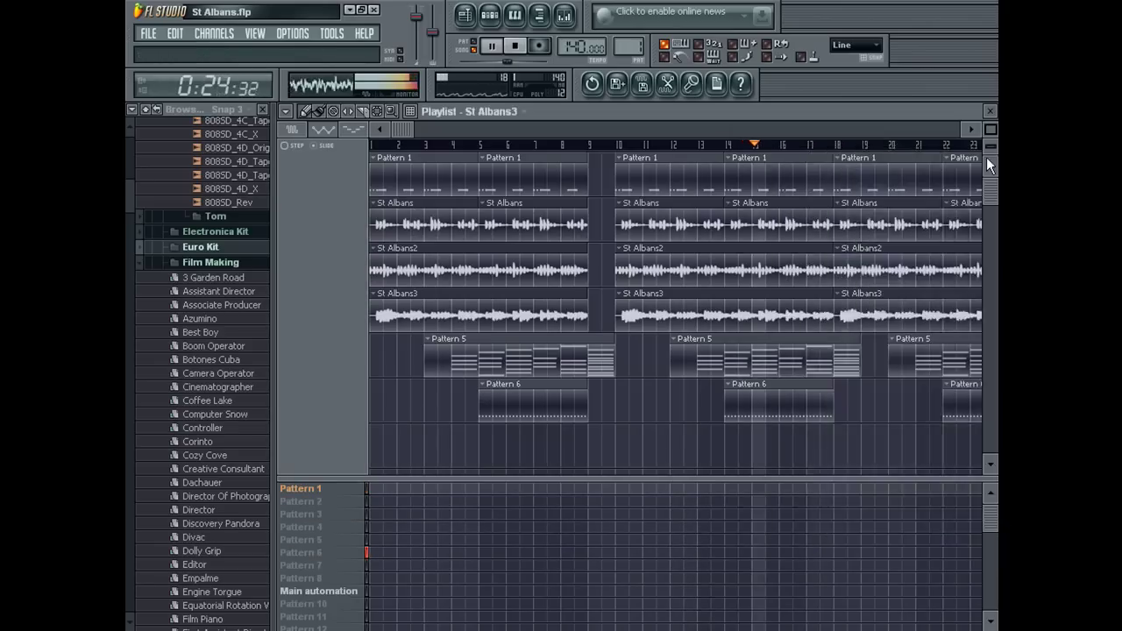
Reopen the St Albans3 channel settings from its playlist clip and set the channel volume to about 68%
{"action": "left_click", "coordinate": [990, 111]}
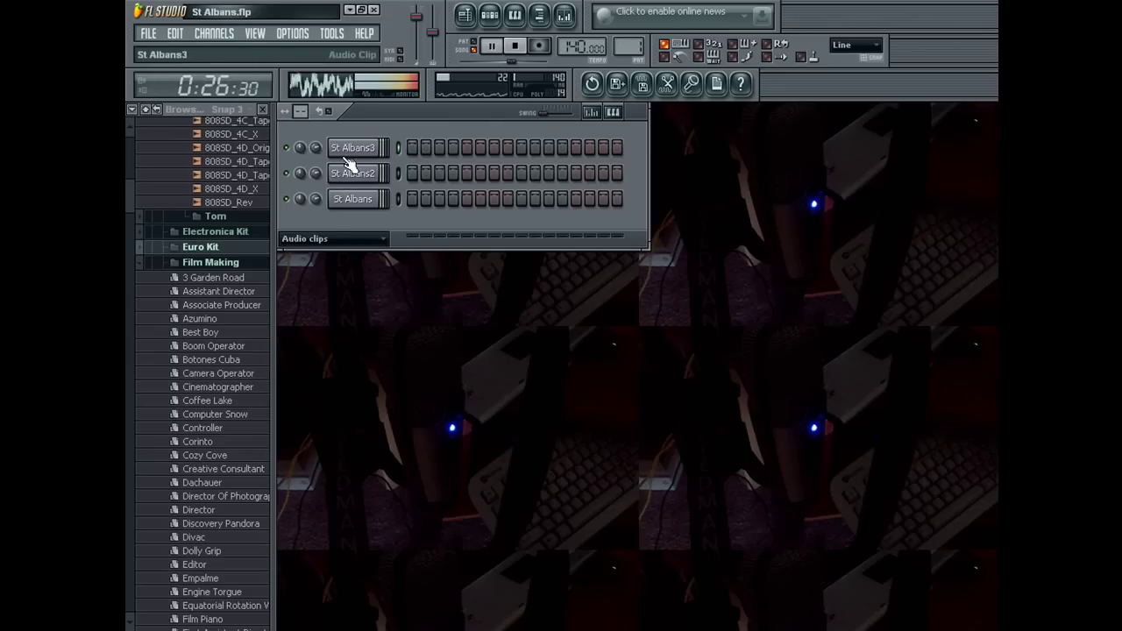
{"action": "key", "text": "F5"}
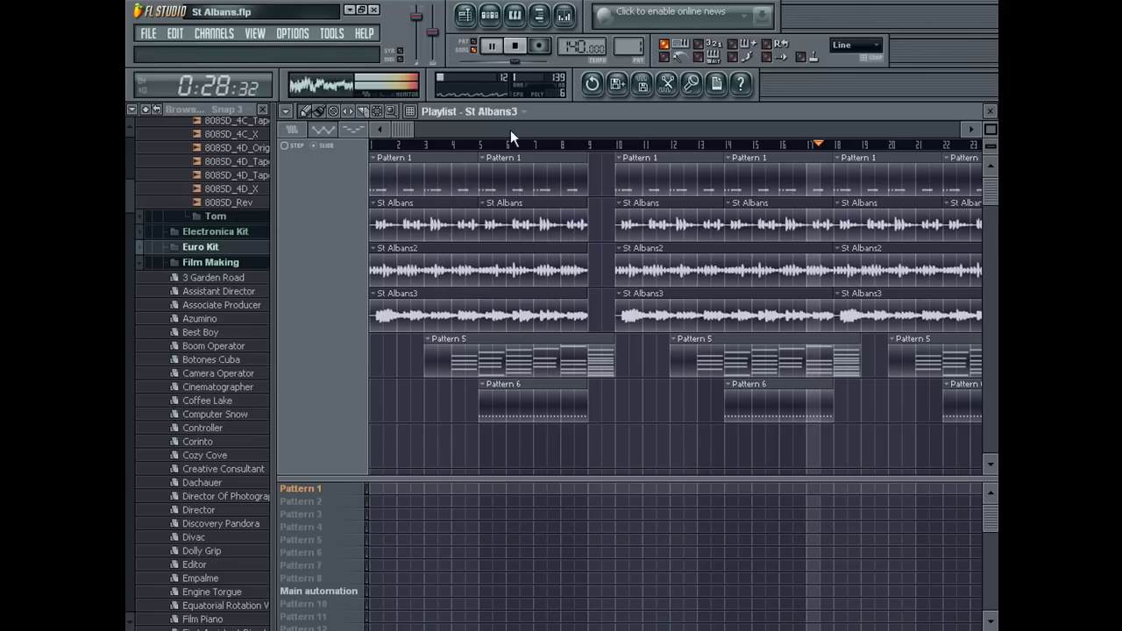
{"action": "double_click", "coordinate": [672, 314]}
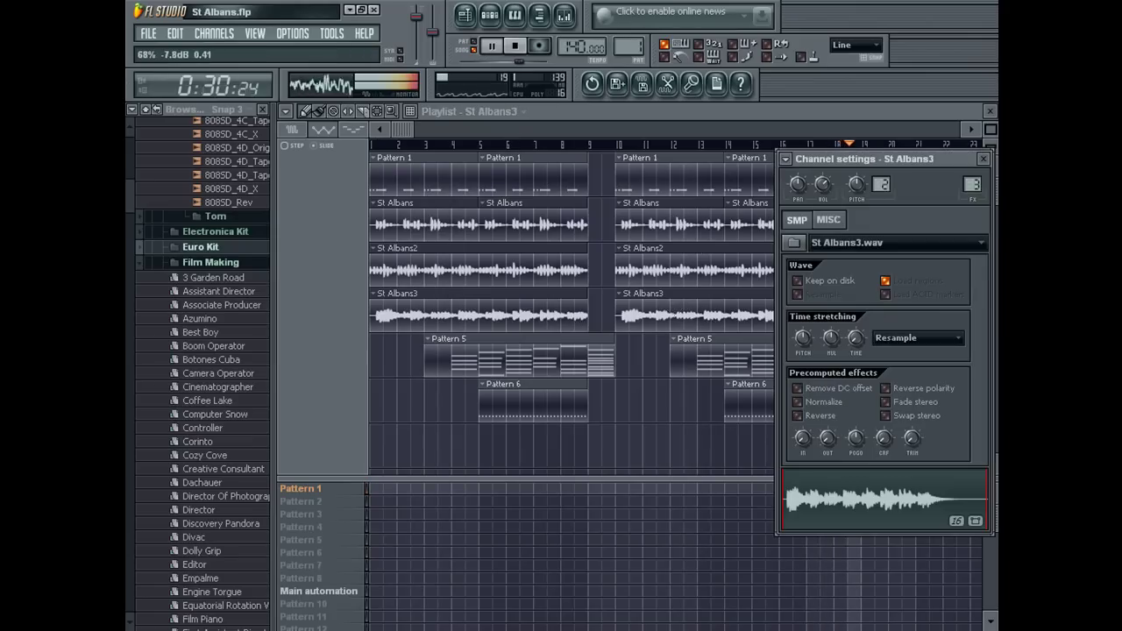
{"action": "left_click", "coordinate": [985, 159]}
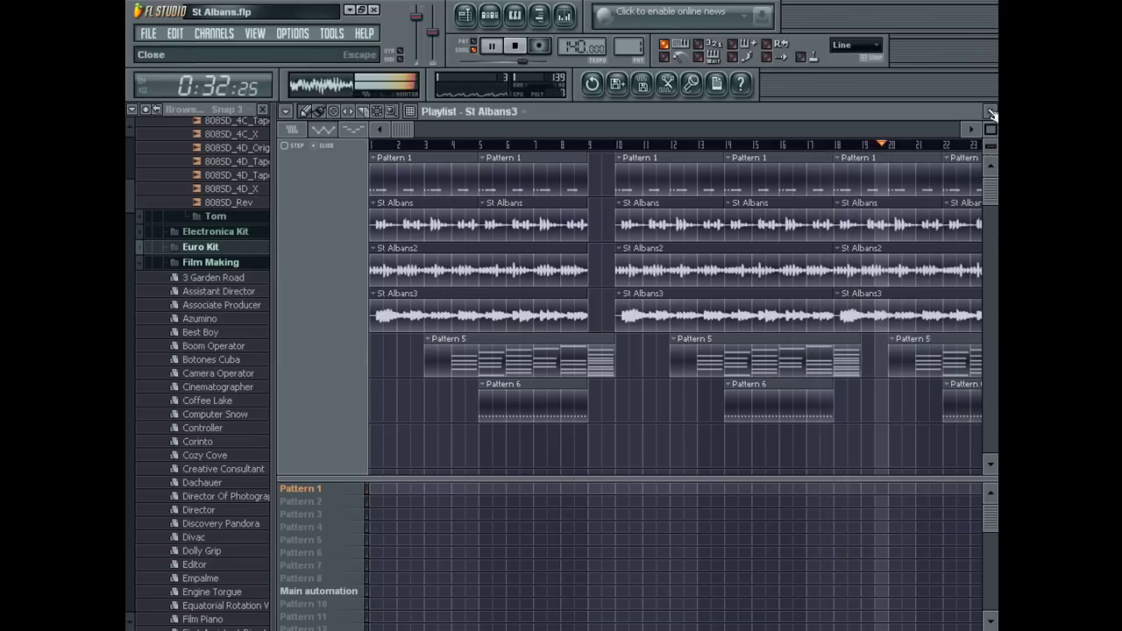
Show the Unsorted channels and open the second 9th Wonder Vol. folder of the 9th Wonder Production Kit in the browser
{"action": "key", "text": "F5"}
{"action": "key", "text": "F5"}
{"action": "double_click", "coordinate": [445, 160]}
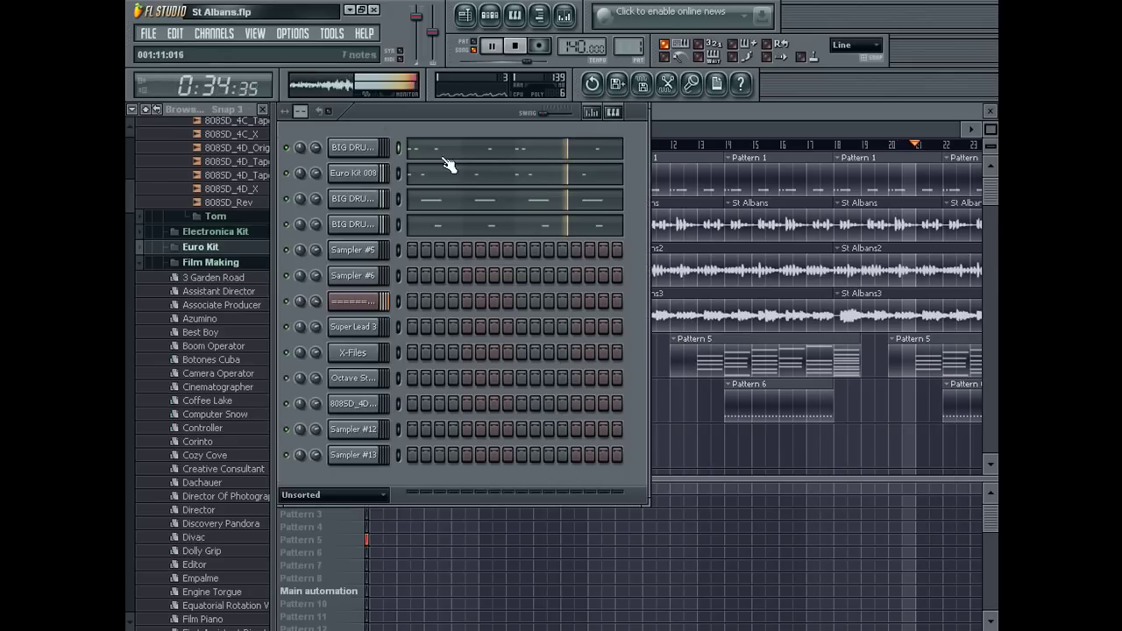
{"action": "left_click_drag", "start_coordinate": [130, 194], "coordinate": [133, 115]}
{"action": "scroll", "coordinate": [141, 351], "scroll_direction": "down", "scroll_amount": 4}
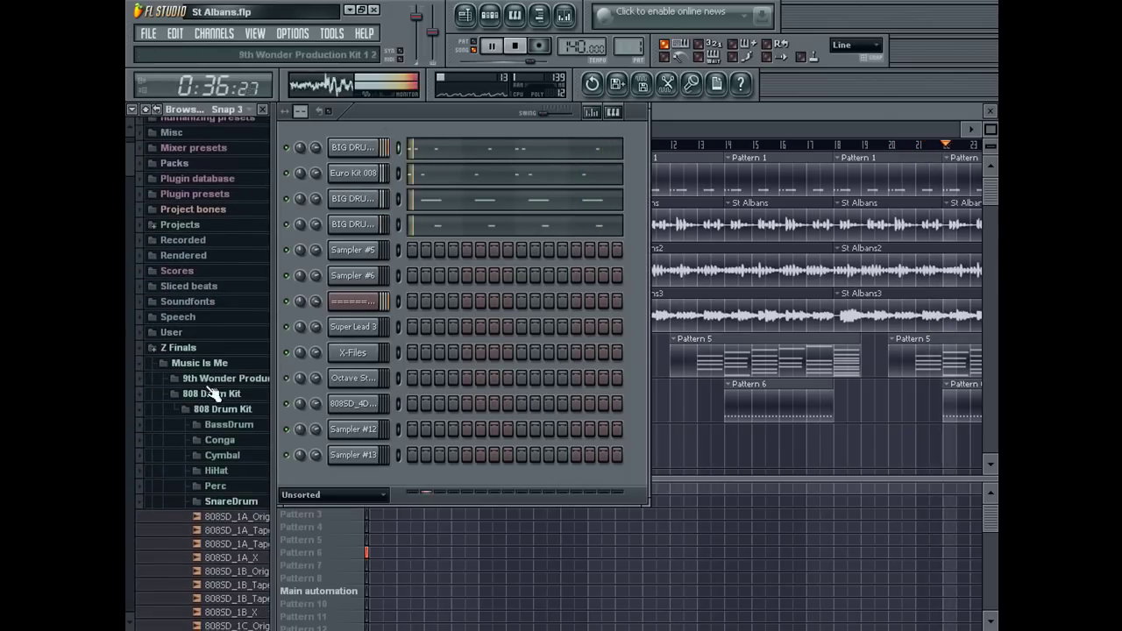
{"action": "left_click", "coordinate": [219, 364]}
{"action": "scroll", "coordinate": [224, 350], "scroll_direction": "down", "scroll_amount": 5}
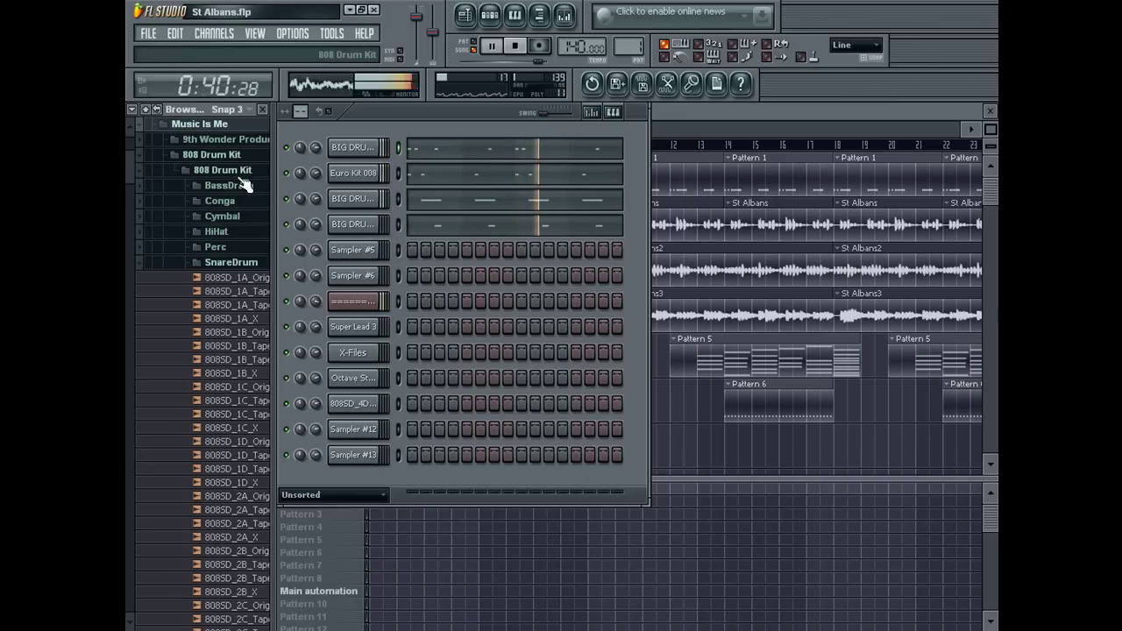
{"action": "left_click", "coordinate": [237, 140]}
{"action": "left_click", "coordinate": [246, 173]}
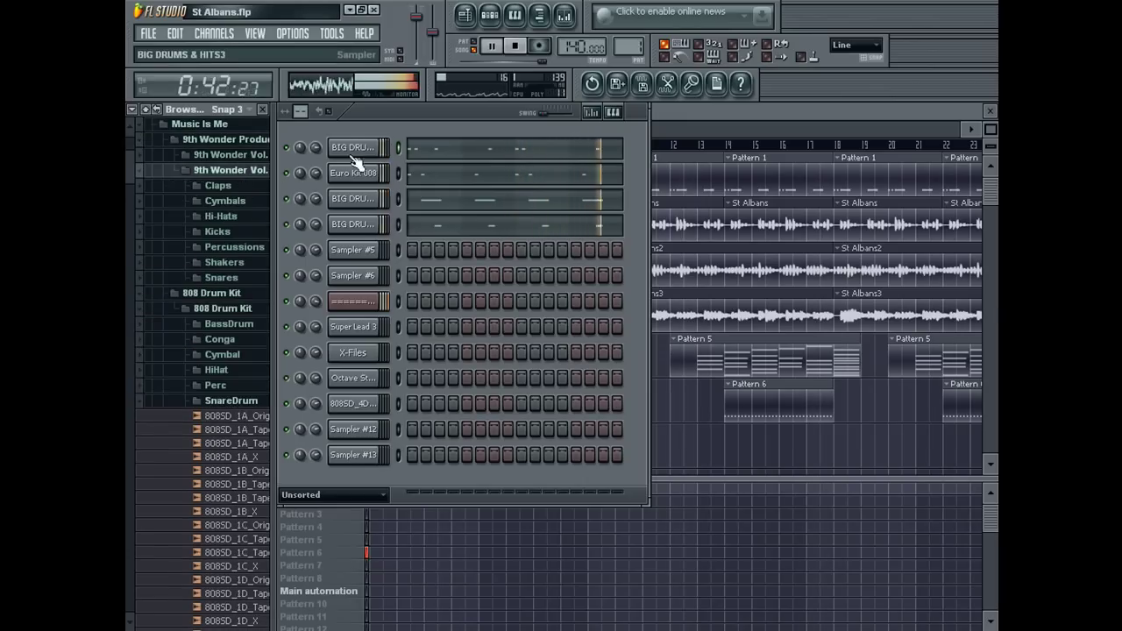
Clone the BIG DRUMS & HITS3 channel, preview samples from the Kicks folder and load Bar_K into the clone
{"action": "right_click", "coordinate": [379, 142]}
{"action": "left_click", "coordinate": [409, 338]}
{"action": "left_click", "coordinate": [233, 233]}
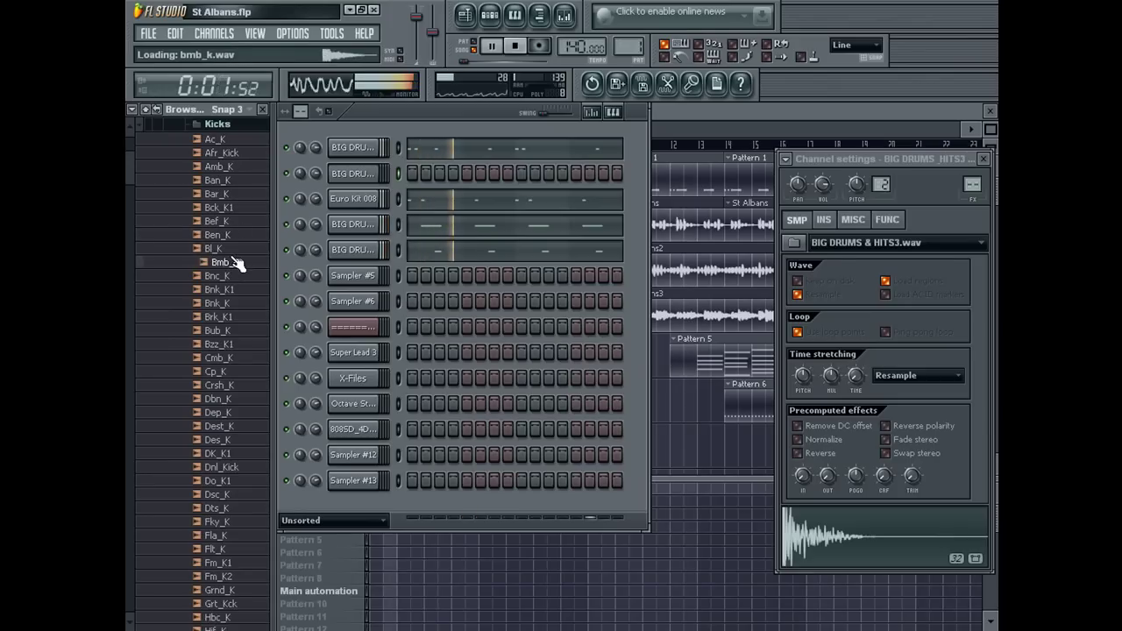
{"action": "left_click", "coordinate": [241, 210]}
{"action": "key", "text": "space"}
{"action": "left_click", "coordinate": [237, 184]}
{"action": "left_click_drag", "start_coordinate": [354, 172], "coordinate": [356, 172]}
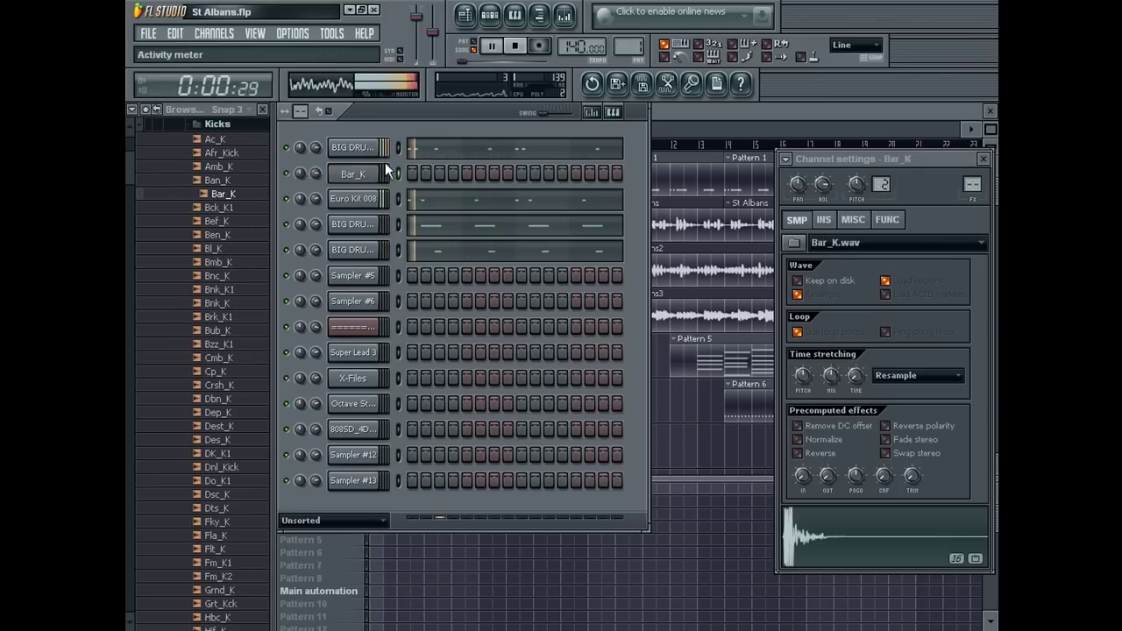
Delete the St Albans3 clips at bars 1, 10 and 18 from the playlist and close it
{"action": "left_click", "coordinate": [697, 420]}
{"action": "right_click", "coordinate": [546, 324]}
{"action": "right_click", "coordinate": [666, 317]}
{"action": "right_click", "coordinate": [876, 310]}
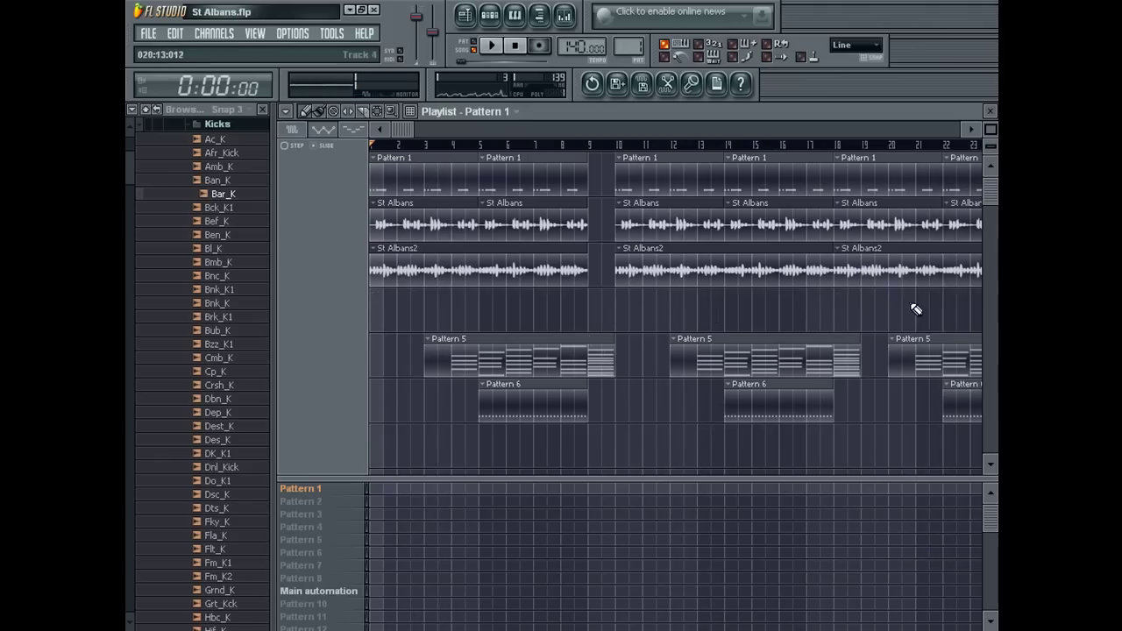
{"action": "key", "text": "F5"}
Start playback and clear the Pattern 1 notes of the Euro Kit 008 channel and the three BIG DRUMS channels
{"action": "key", "text": "space"}
{"action": "left_click", "coordinate": [379, 173]}
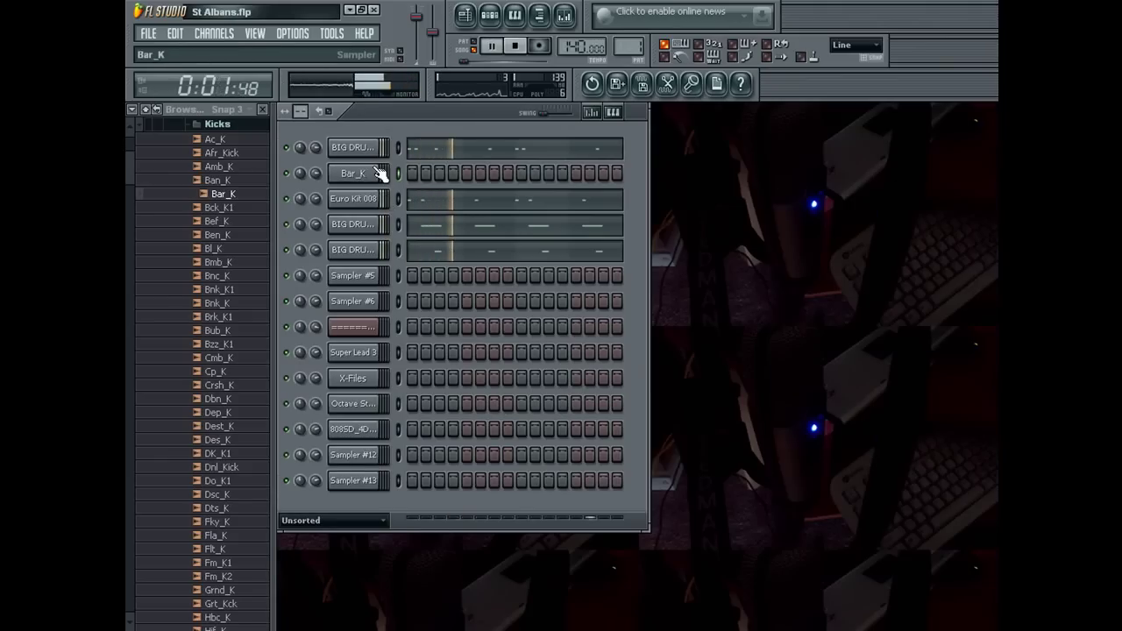
{"action": "right_click", "coordinate": [399, 199]}
{"action": "right_click", "coordinate": [399, 223]}
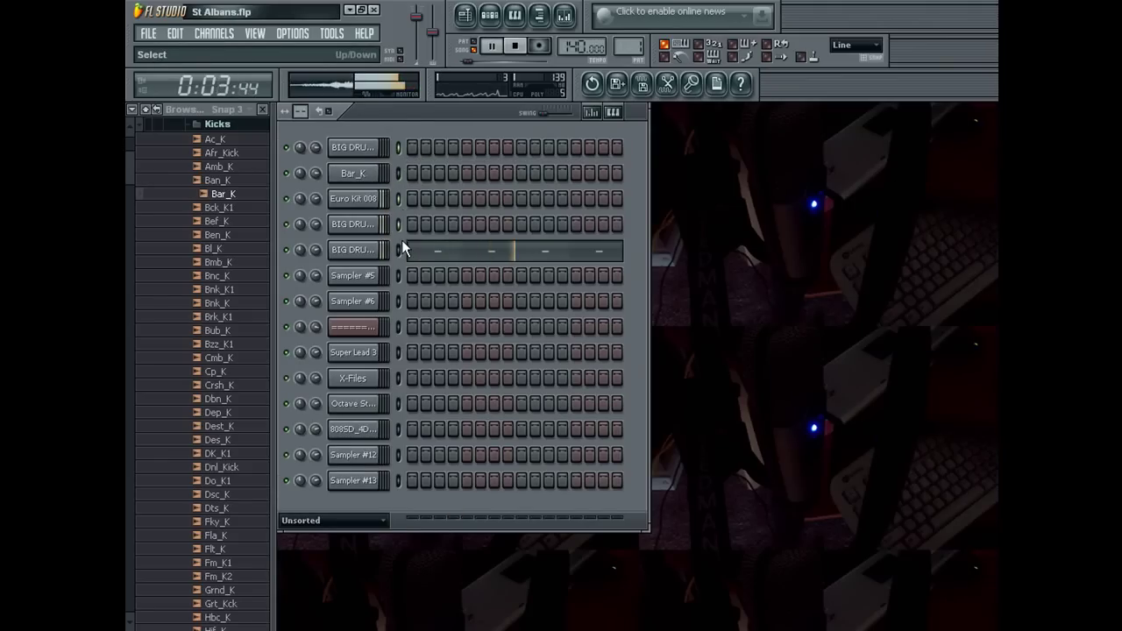
{"action": "left_click", "coordinate": [399, 250]}
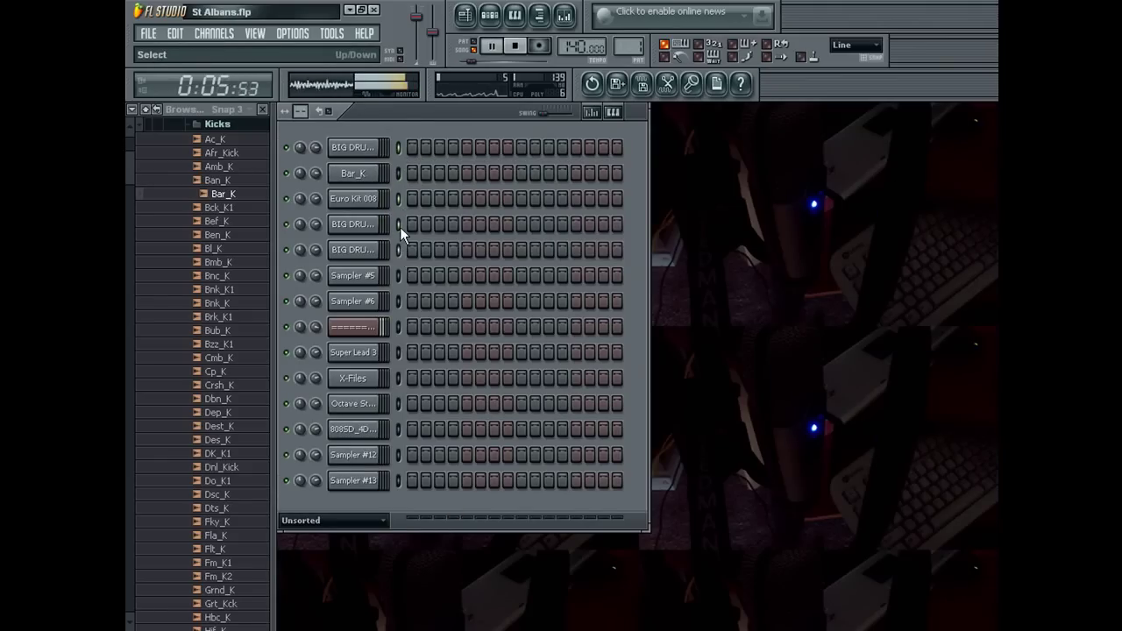